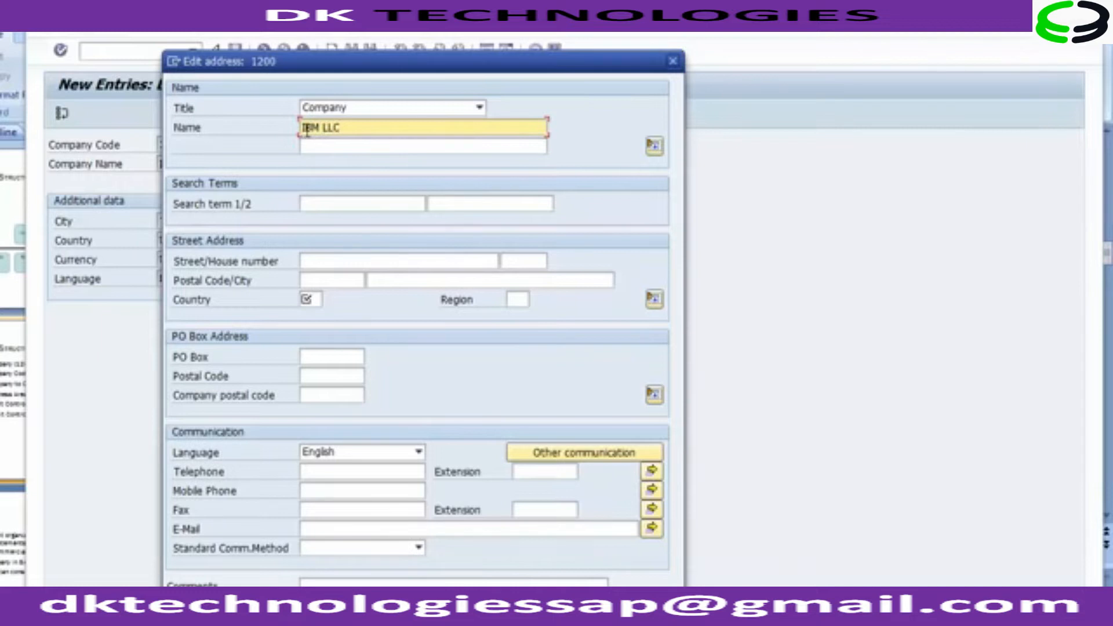
# Set the first search term to IBM and enter the street number in the address of company code 1200
pyautogui.click(337, 204)
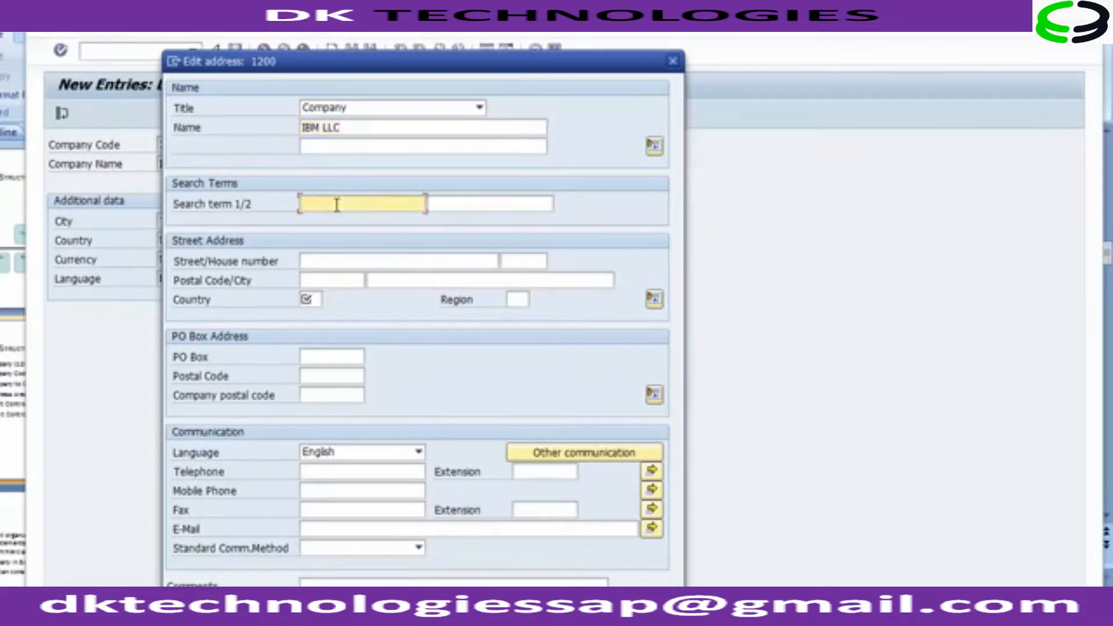
pyautogui.write('IBM')
pyautogui.click(330, 262)
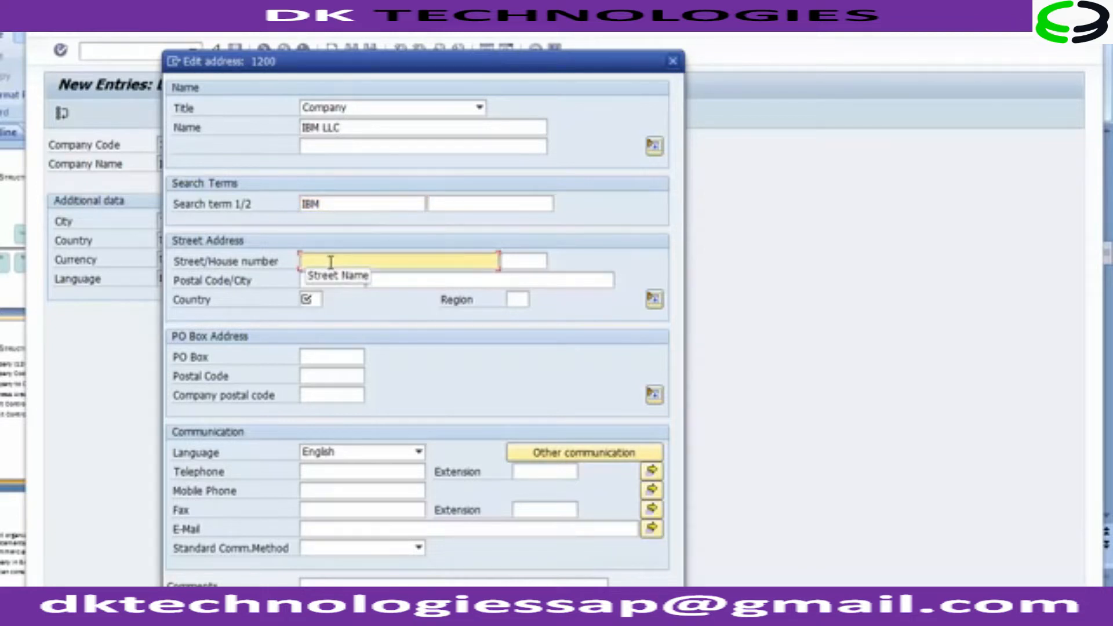
pyautogui.click(306, 301)
pyautogui.click(358, 301)
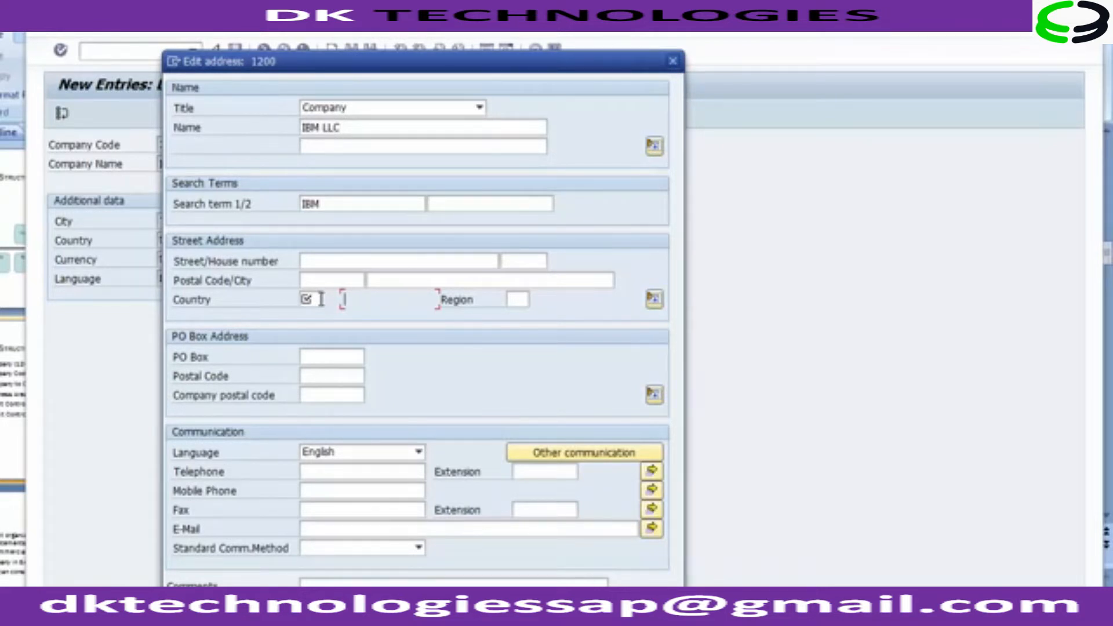
pyautogui.click(306, 264)
pyautogui.write('2020')
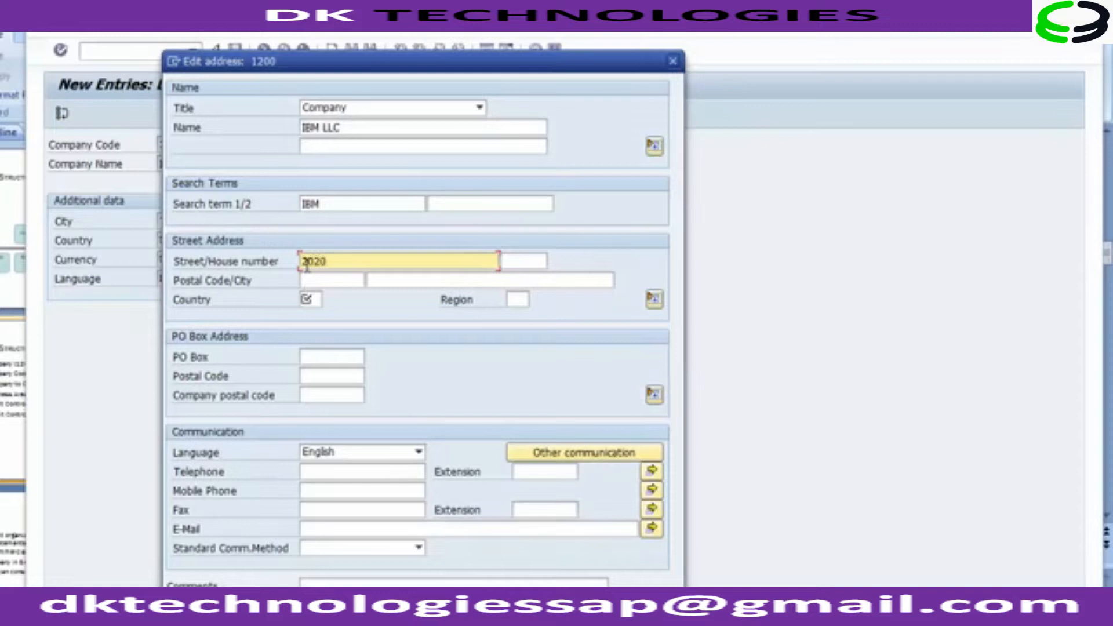
# Enter the postal code and set the city to Texas in the street address
pyautogui.click(343, 280)
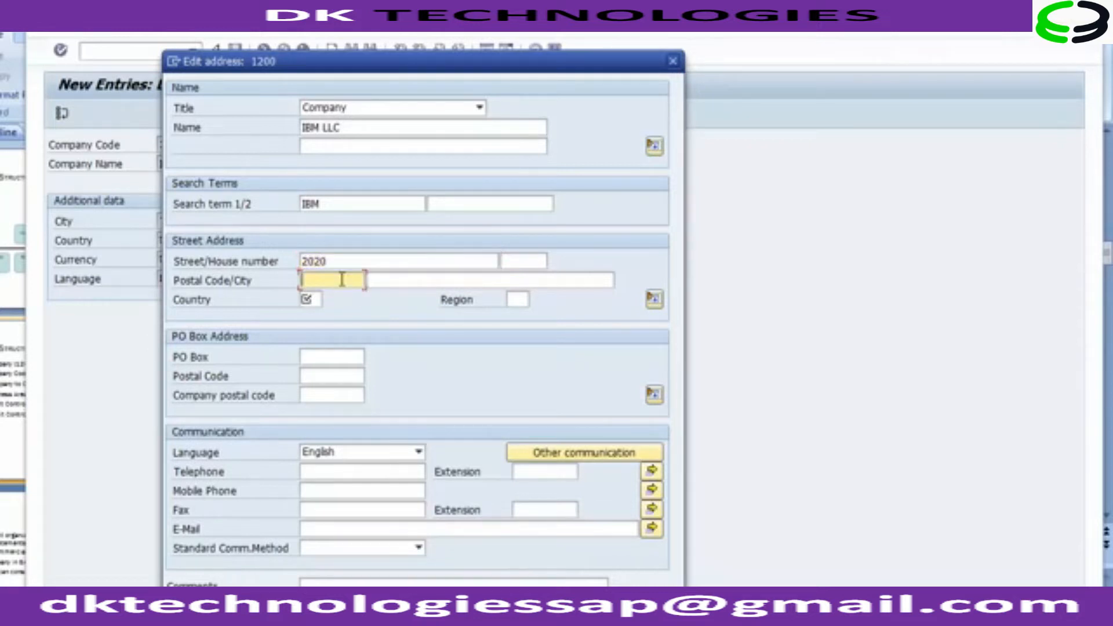
pyautogui.write('10000')
pyautogui.click(465, 279)
pyautogui.write('T')
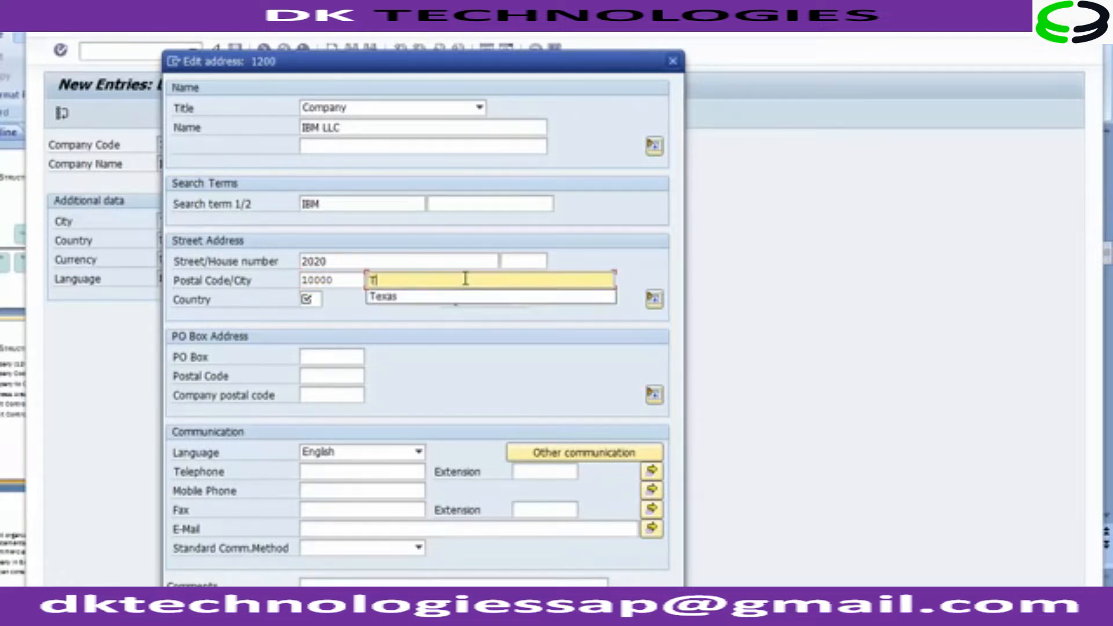
pyautogui.write('exas')
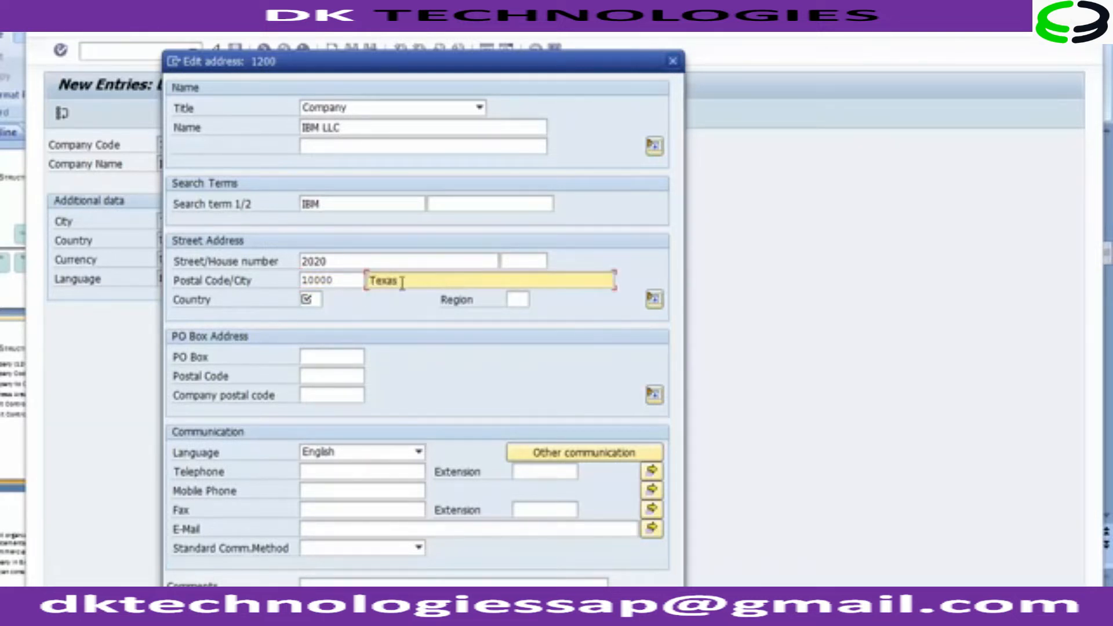
# Set the address country to US (United States) from the list of country keys
pyautogui.click(318, 299)
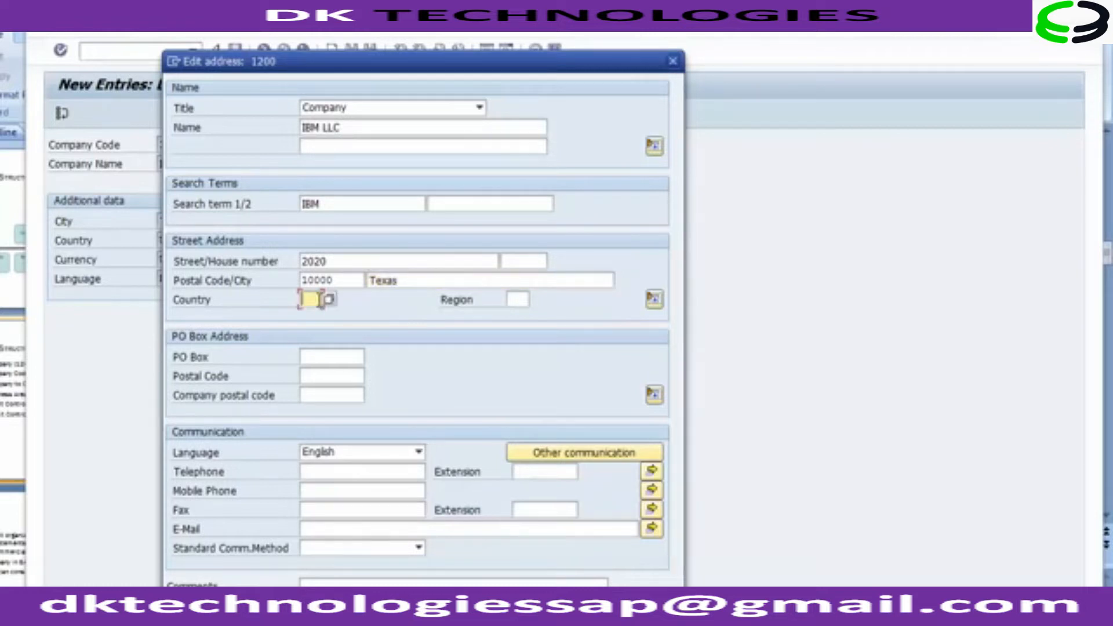
pyautogui.click(328, 300)
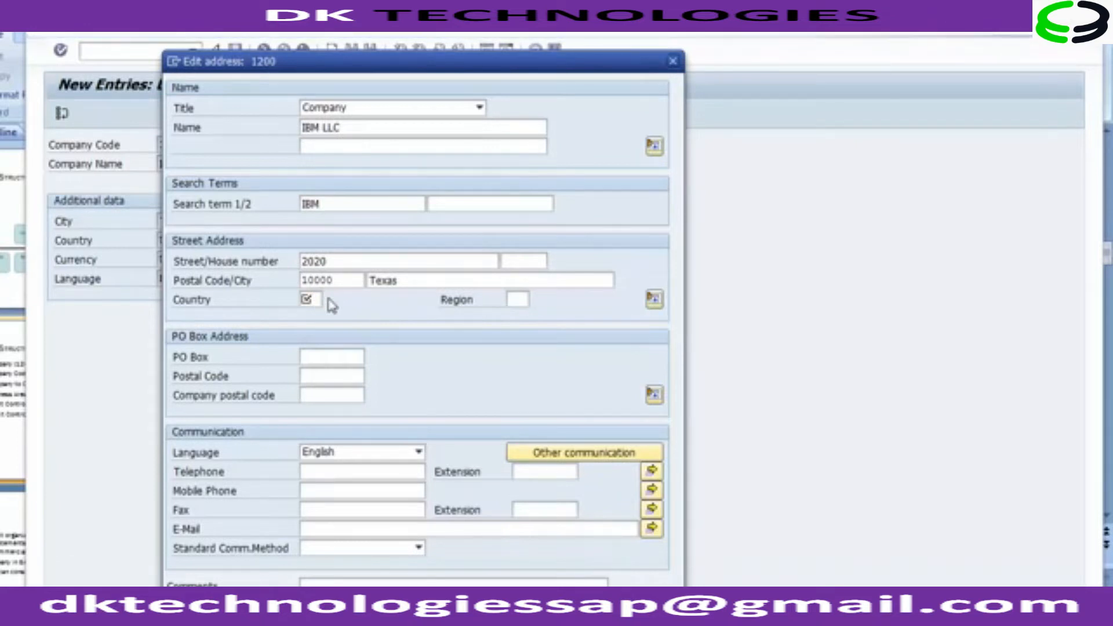
pyautogui.scroll(-20, 330, 305)
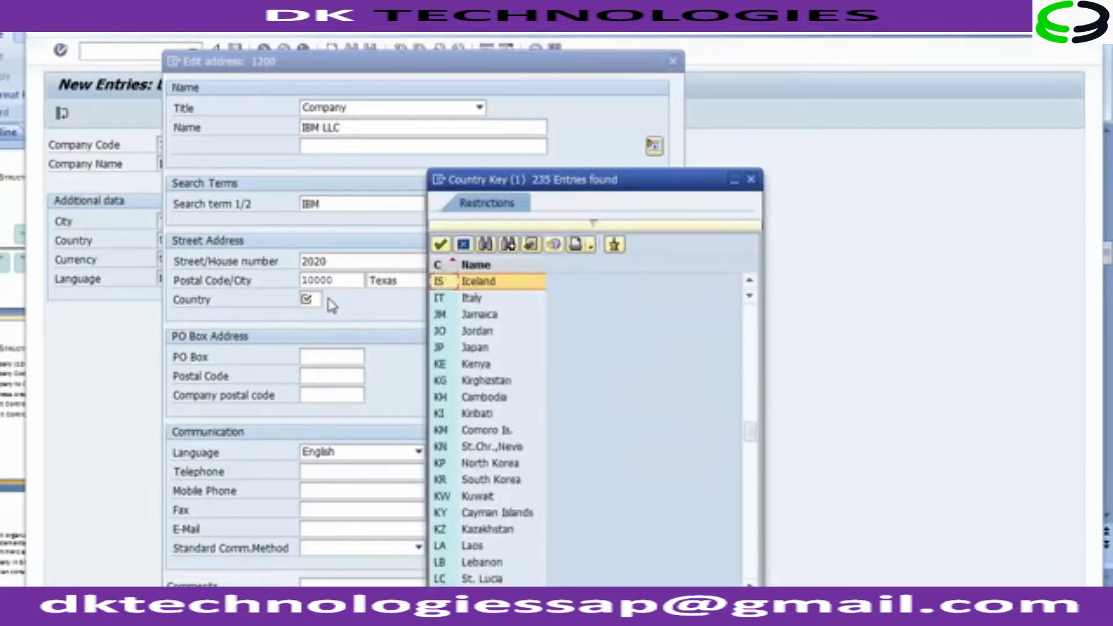
pyautogui.scroll(-20, 331, 303)
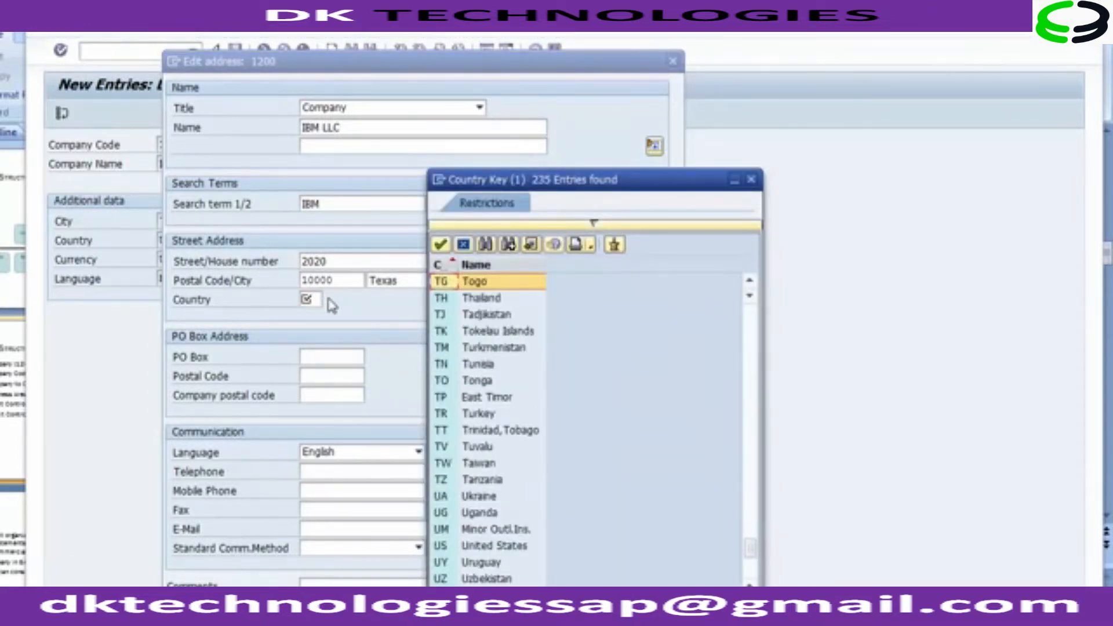
pyautogui.click(477, 548)
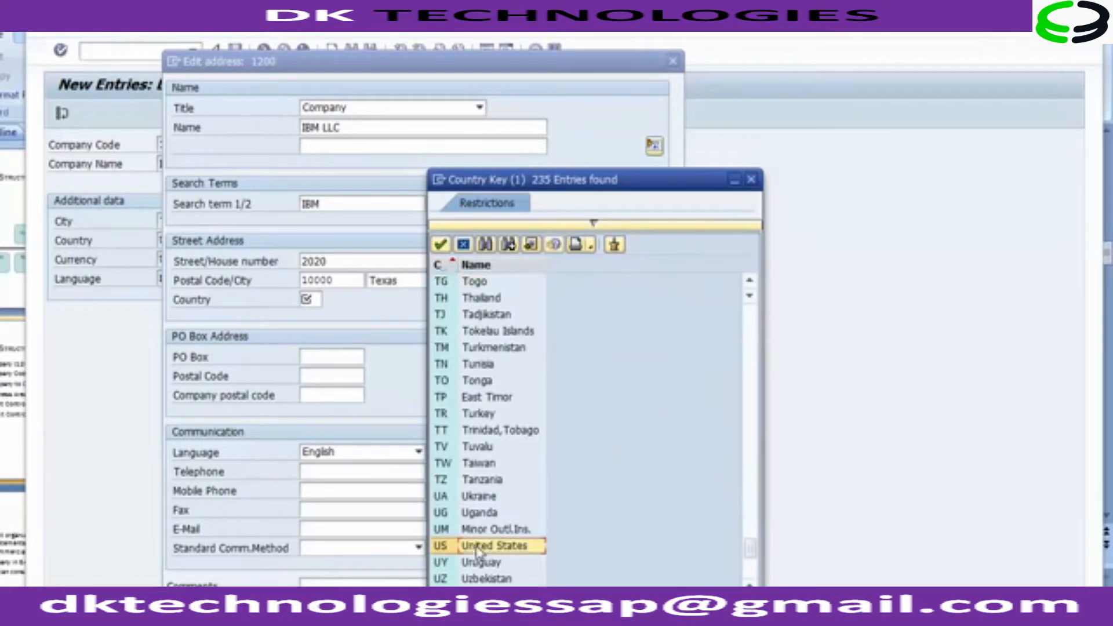
pyautogui.doubleClick(476, 548)
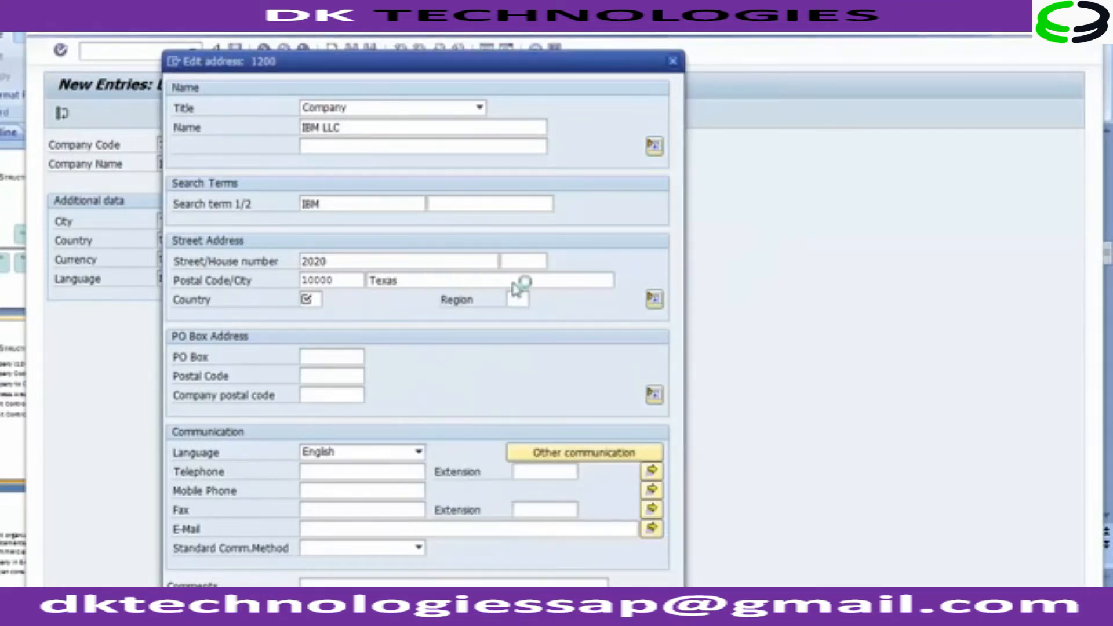
# Set the address region to TX (Texas) from the list of US regions
pyautogui.click(516, 301)
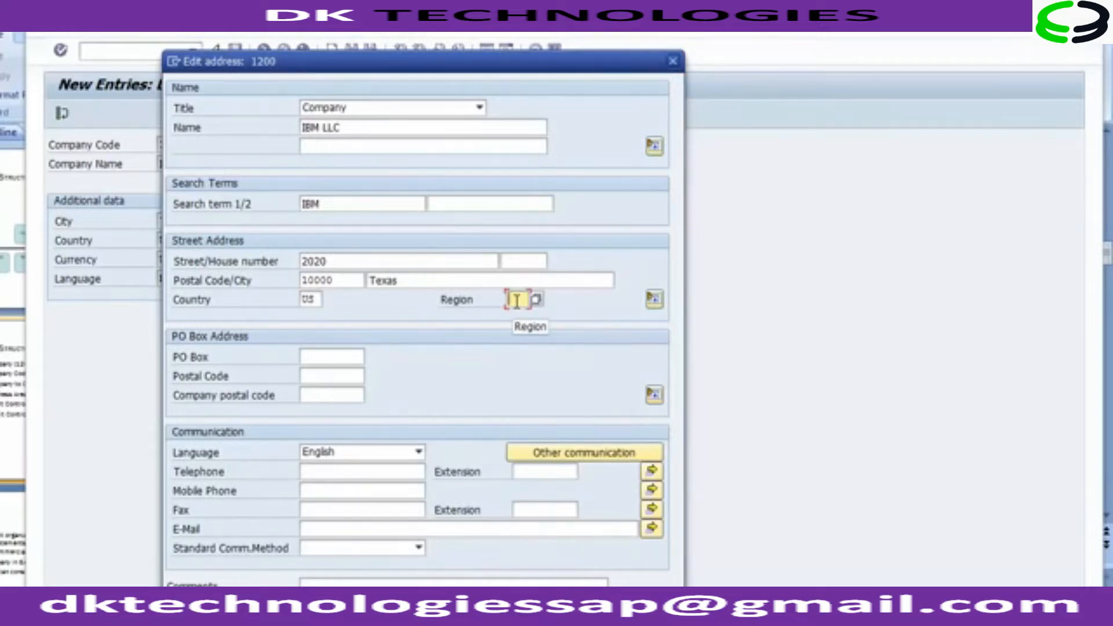
pyautogui.press('F4')
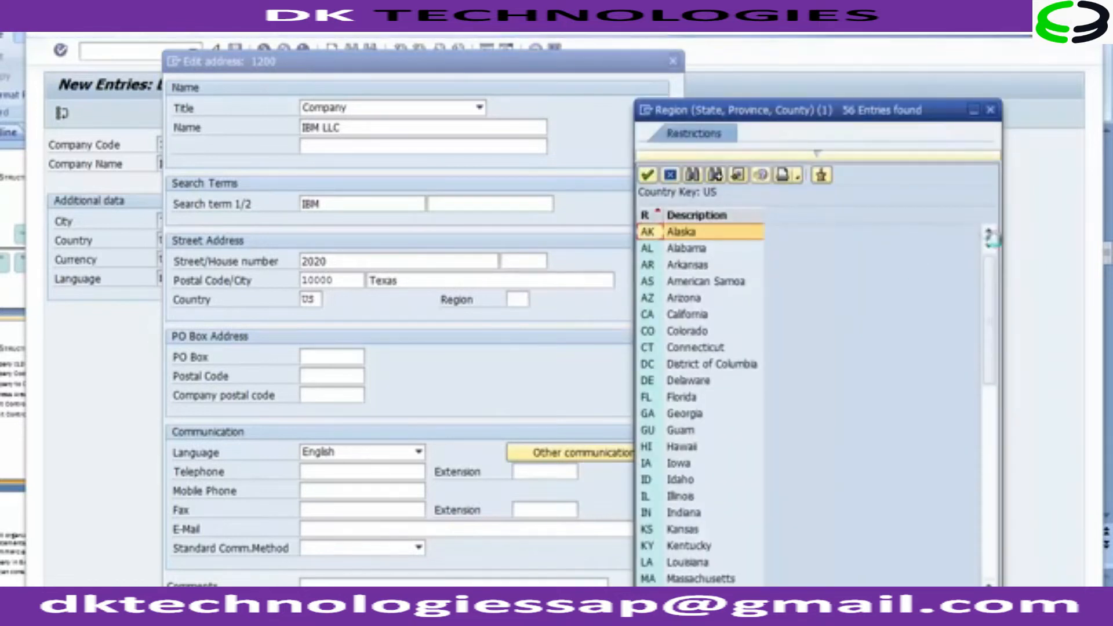
pyautogui.moveTo(992, 302); pyautogui.dragTo(986, 434)
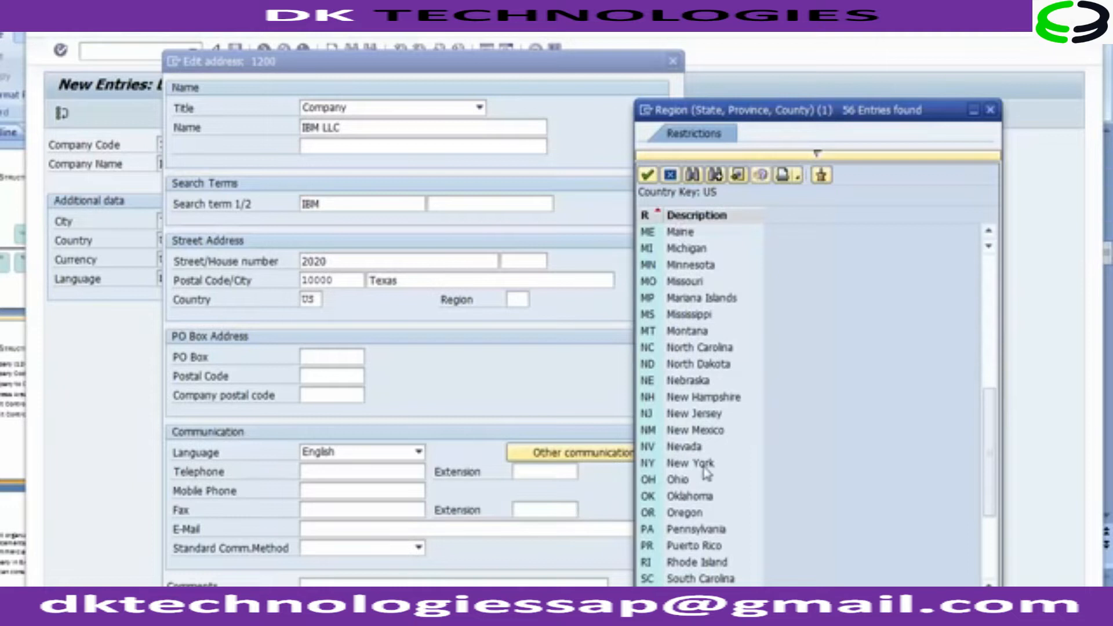
pyautogui.scroll(-3, 706, 474)
pyautogui.click(682, 466)
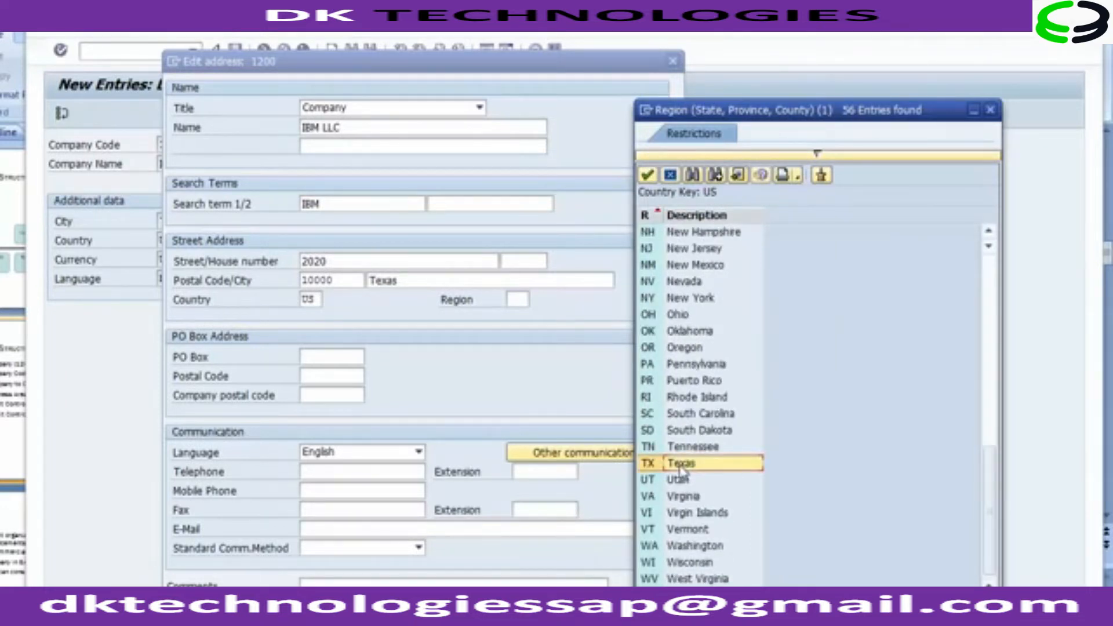
pyautogui.doubleClick(682, 466)
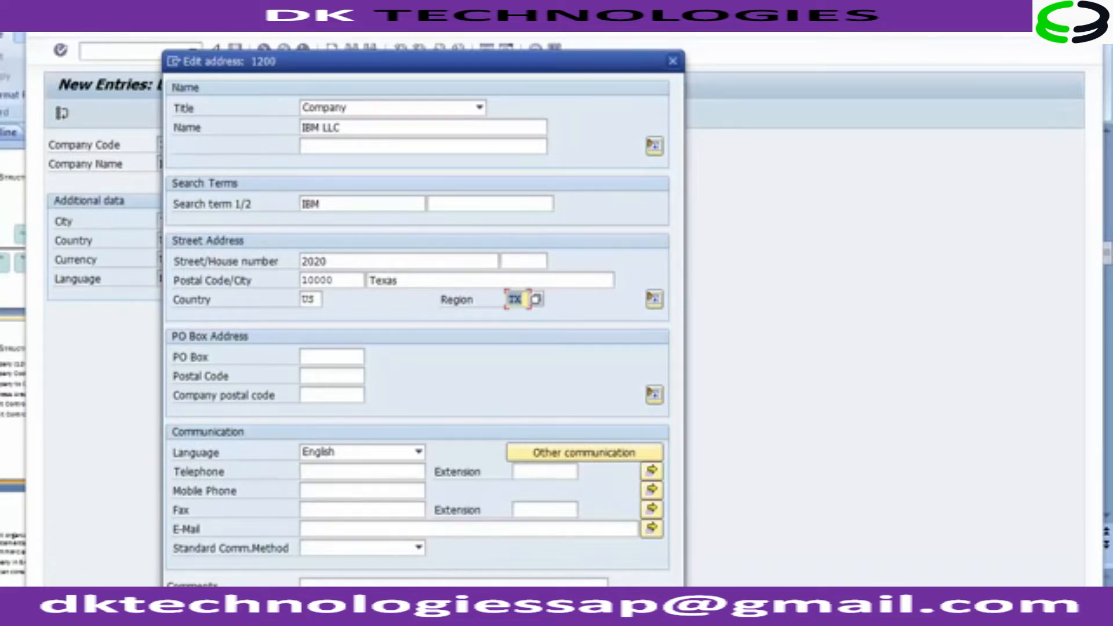
# Confirm the address and save the company code entry under the FICO Configurations customizing request
pyautogui.press('Return')
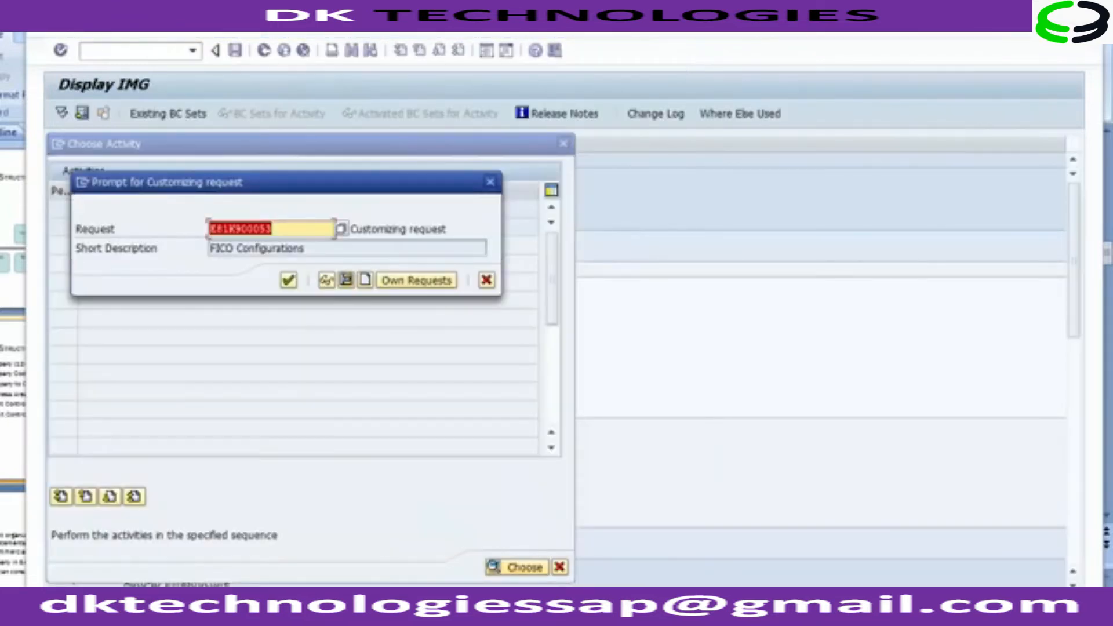
pyautogui.click(288, 281)
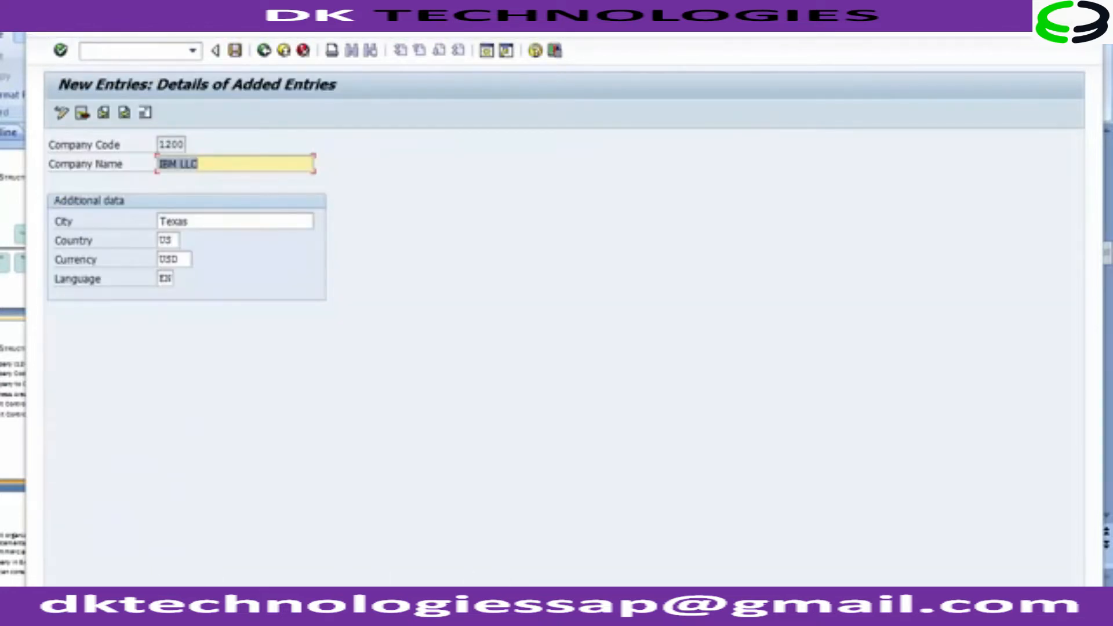
# Check the entry for company code 1200 in the company code overview and return to the activity selection
pyautogui.click(270, 55)
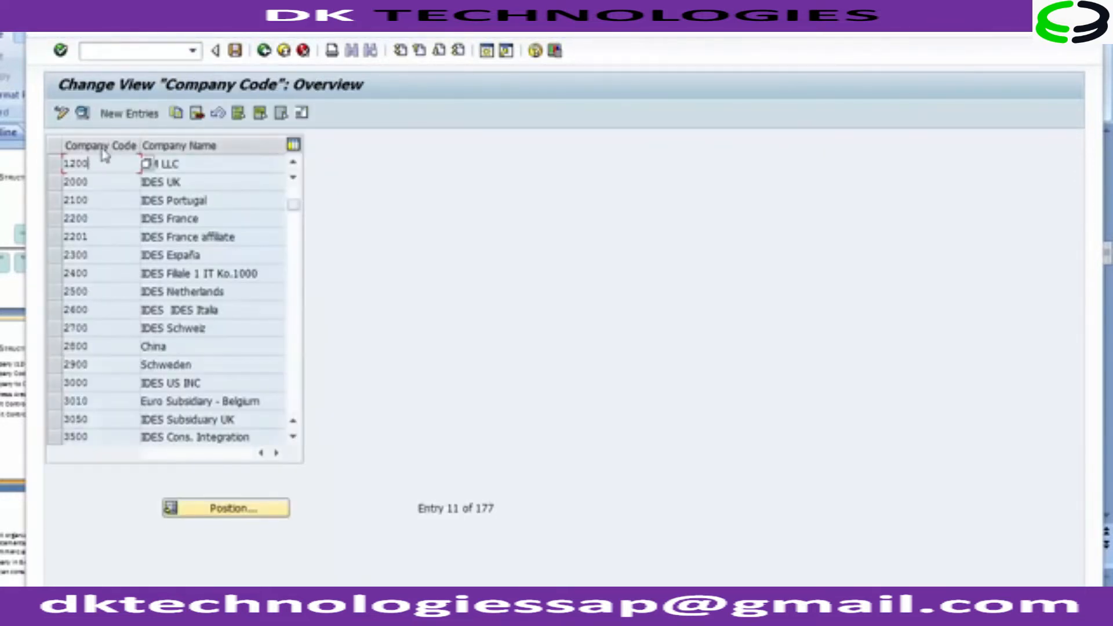
pyautogui.click(216, 158)
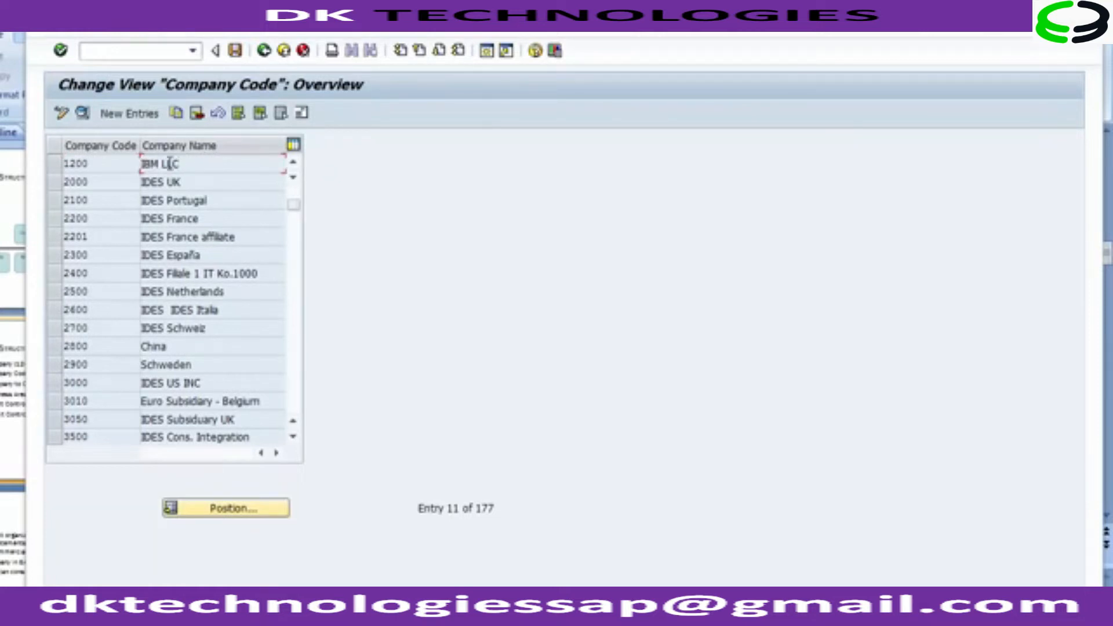
pyautogui.click(99, 163)
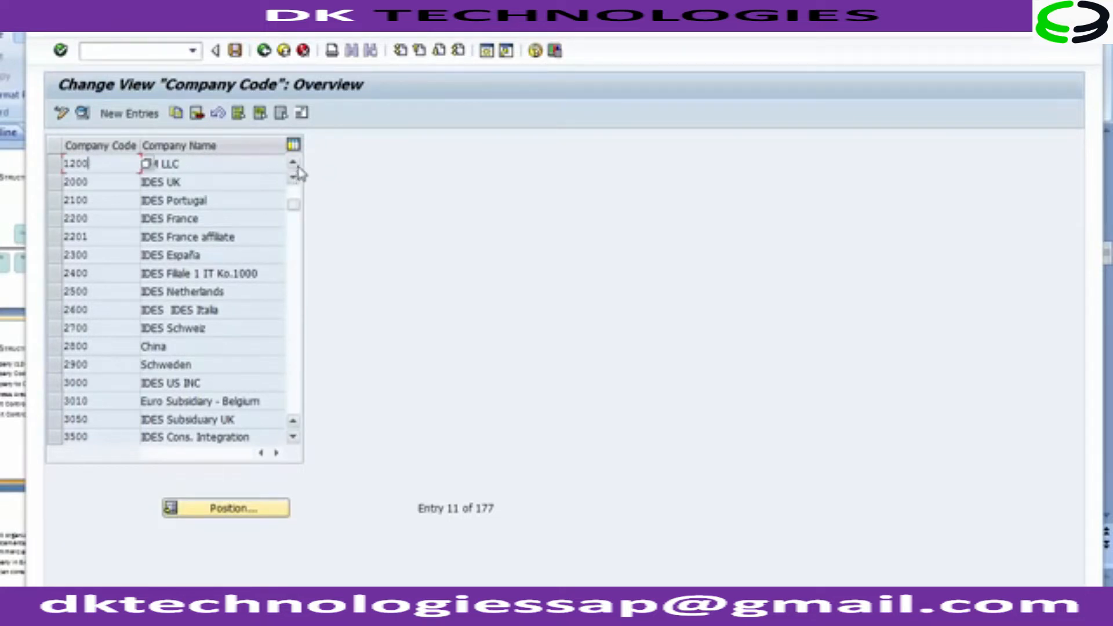
pyautogui.click(263, 52)
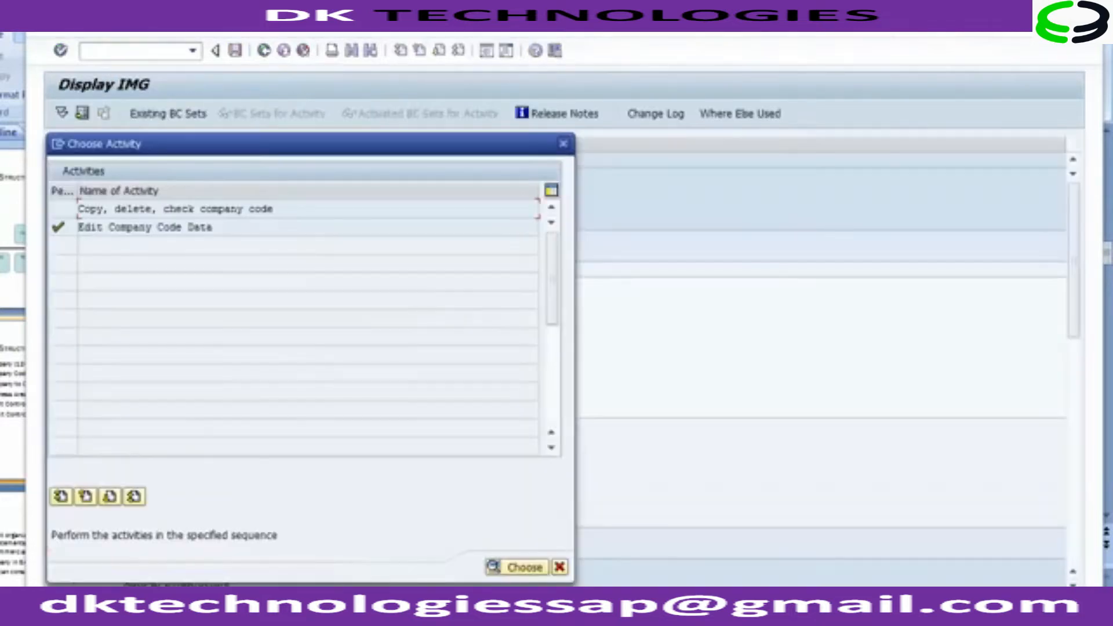
# Switch to PowerPoint to review the Enterprise Structure Settings task list, and return to the Display IMG window in SAP
pyautogui.click(363, 603)
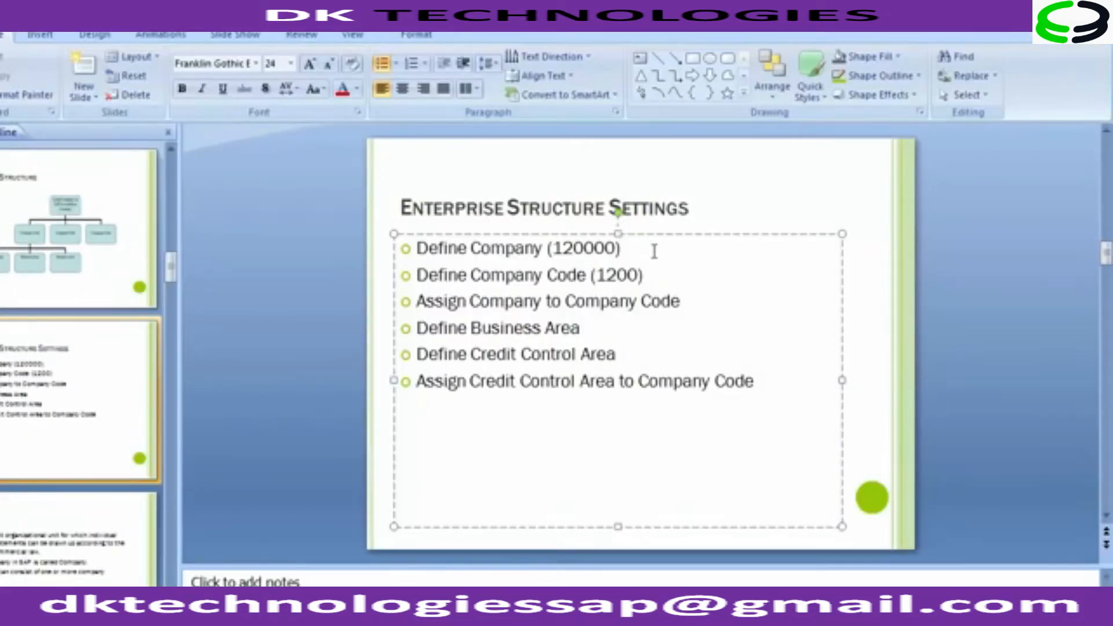
pyautogui.click(668, 272)
pyautogui.click(698, 293)
pyautogui.moveTo(376, 603)
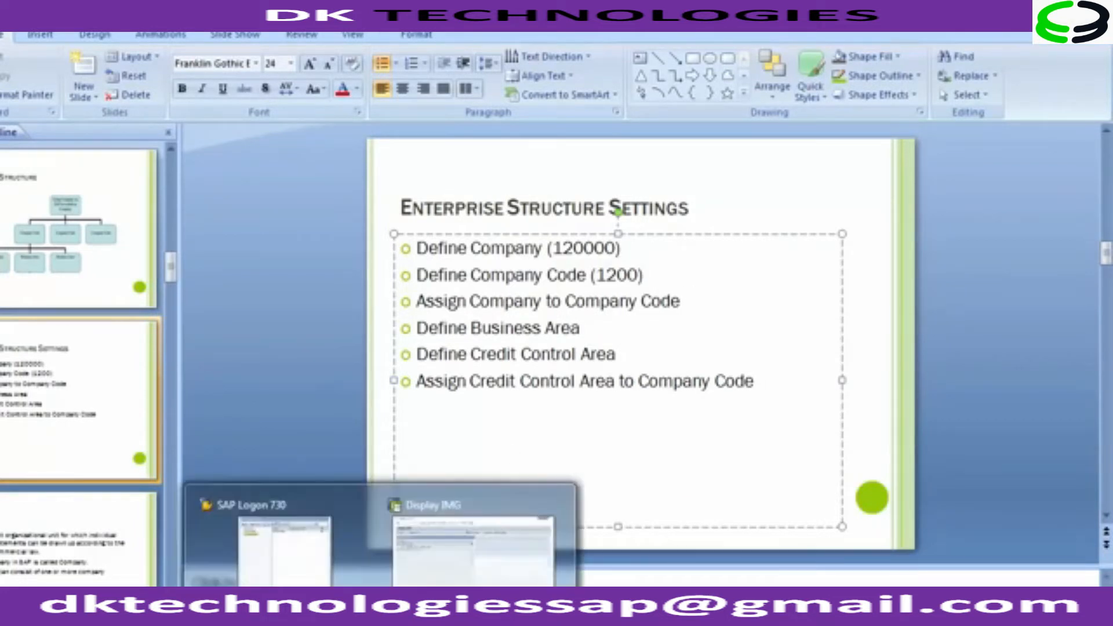
pyautogui.click(469, 545)
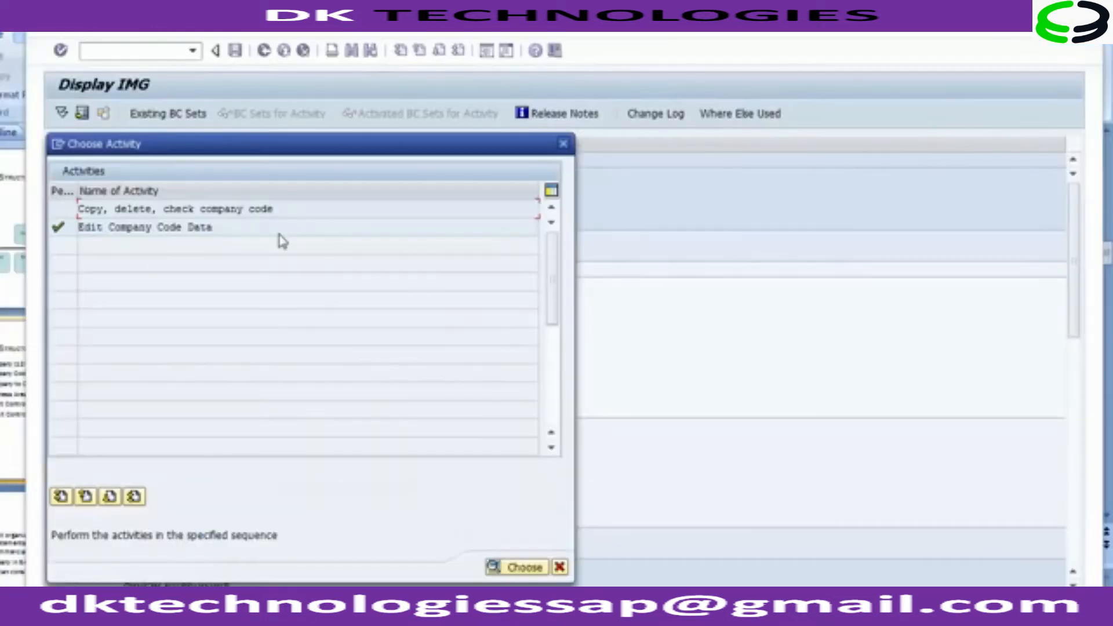
# Close the activity selection and collapse the Definition node under Enterprise Structure
pyautogui.click(560, 567)
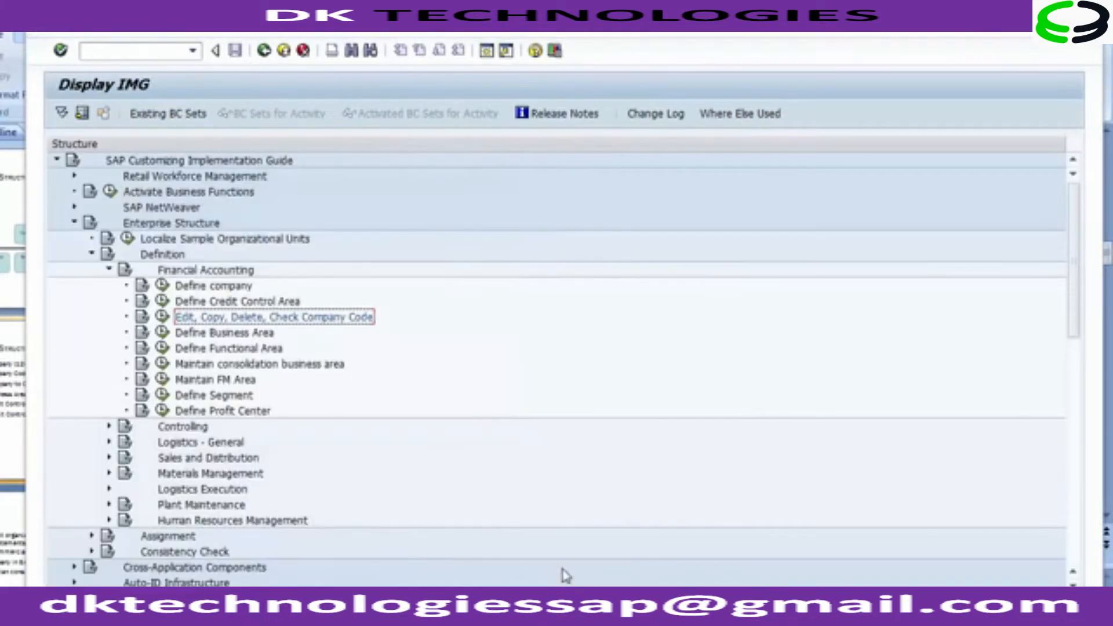
pyautogui.click(167, 256)
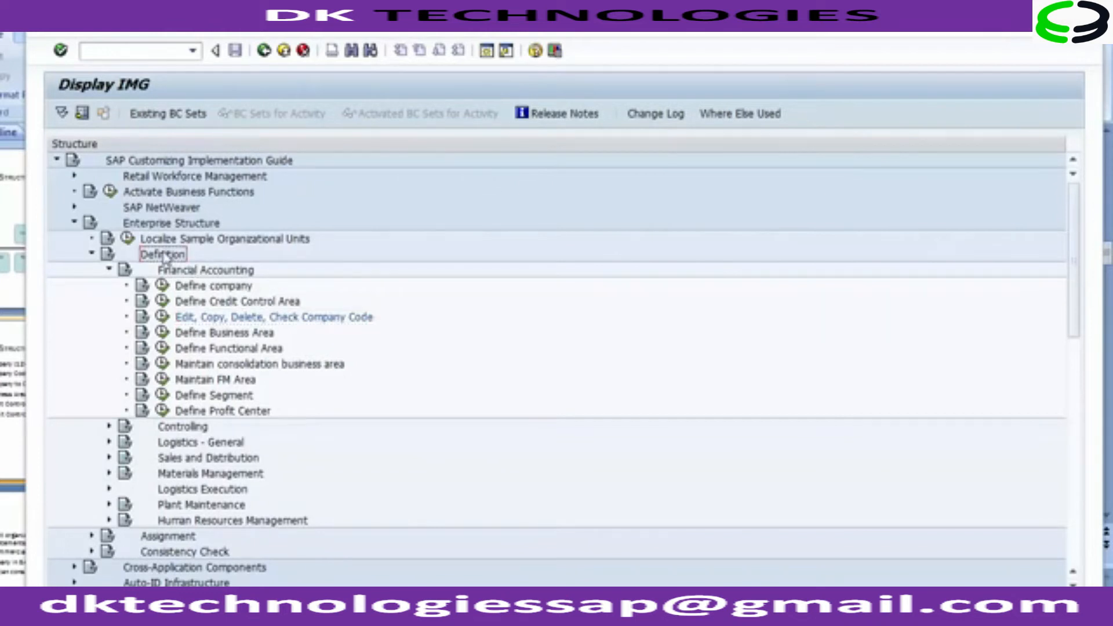
pyautogui.click(92, 255)
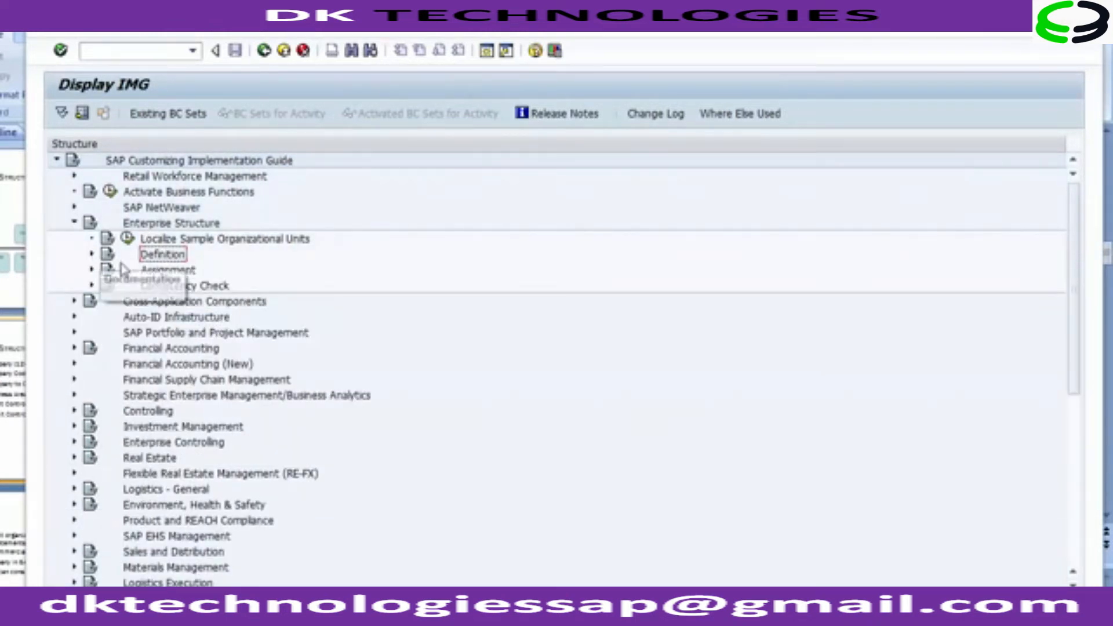
# Open the activity Assign company code to company under Enterprise Structure, Assignment, Financial Accounting
pyautogui.click(92, 269)
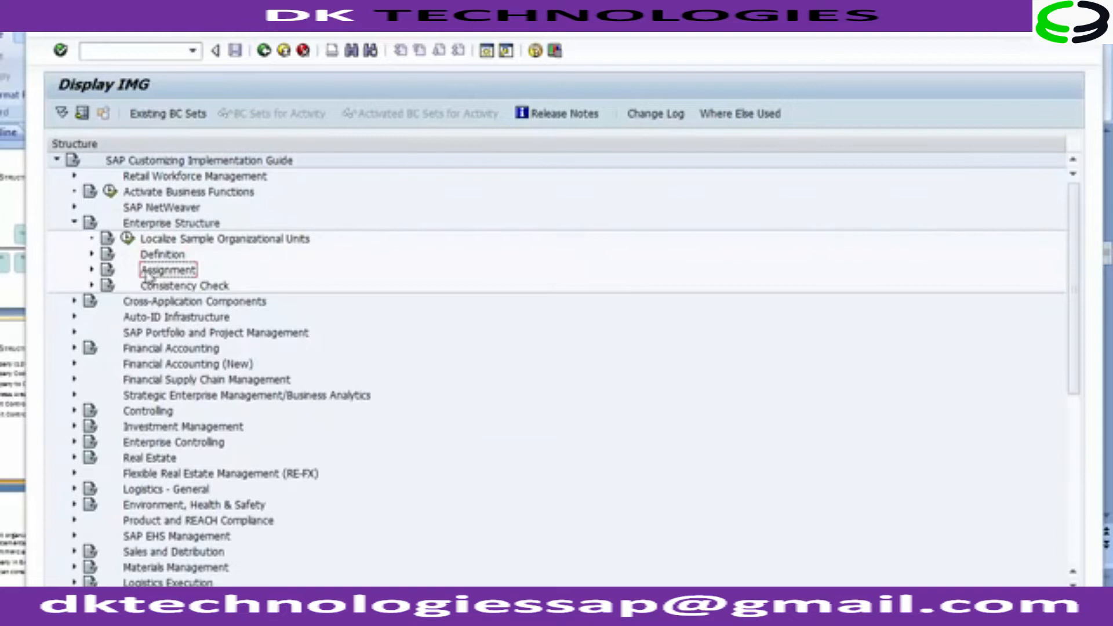
pyautogui.click(91, 270)
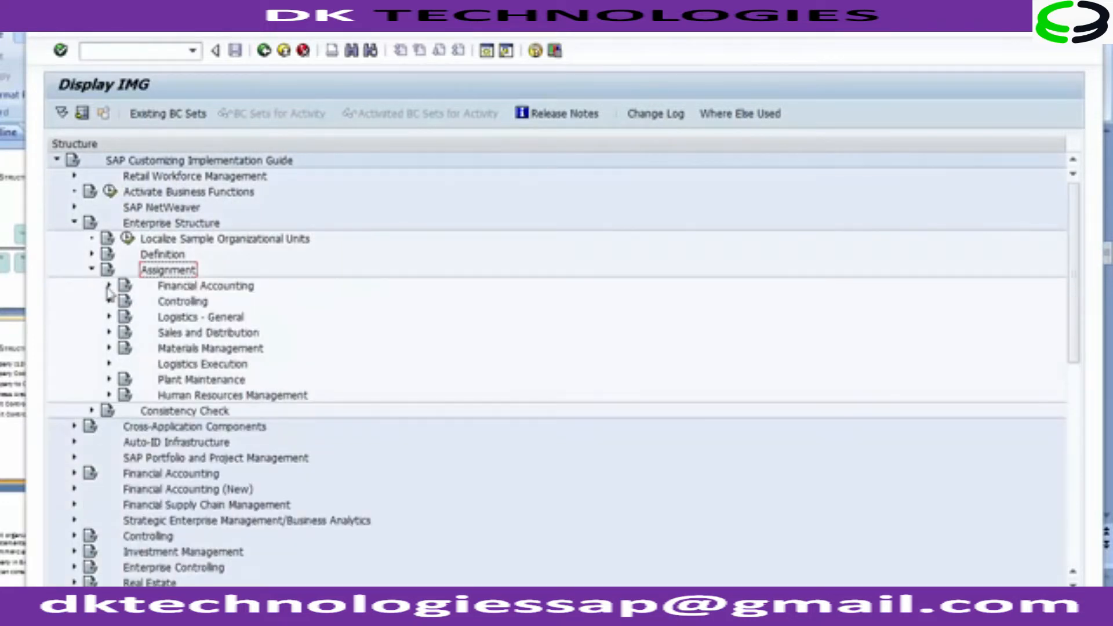
pyautogui.click(173, 288)
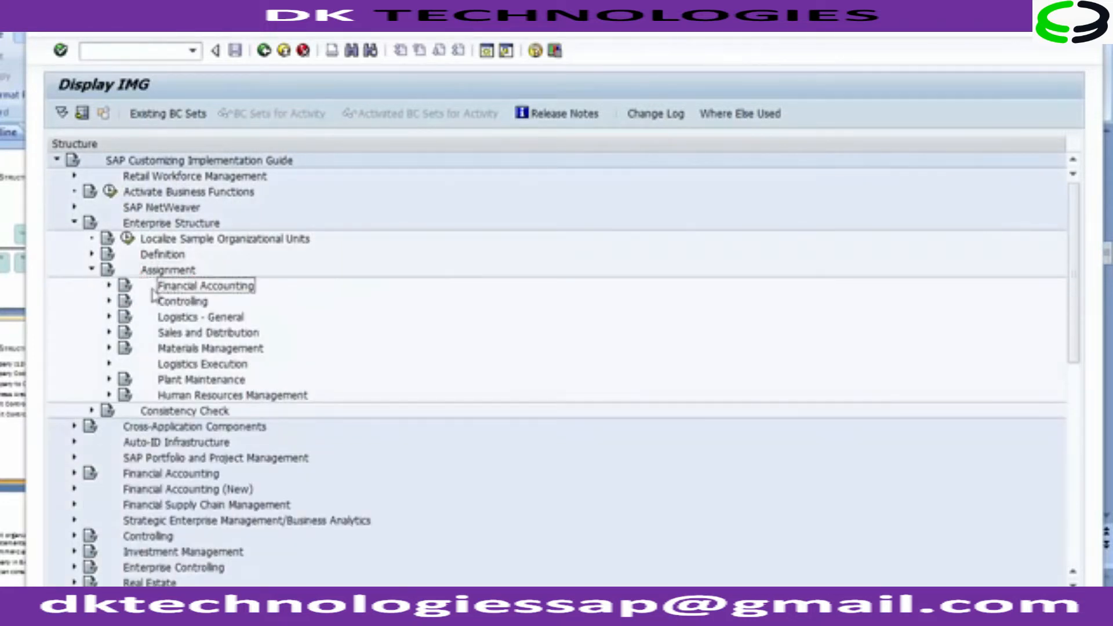
pyautogui.click(109, 286)
pyautogui.click(230, 306)
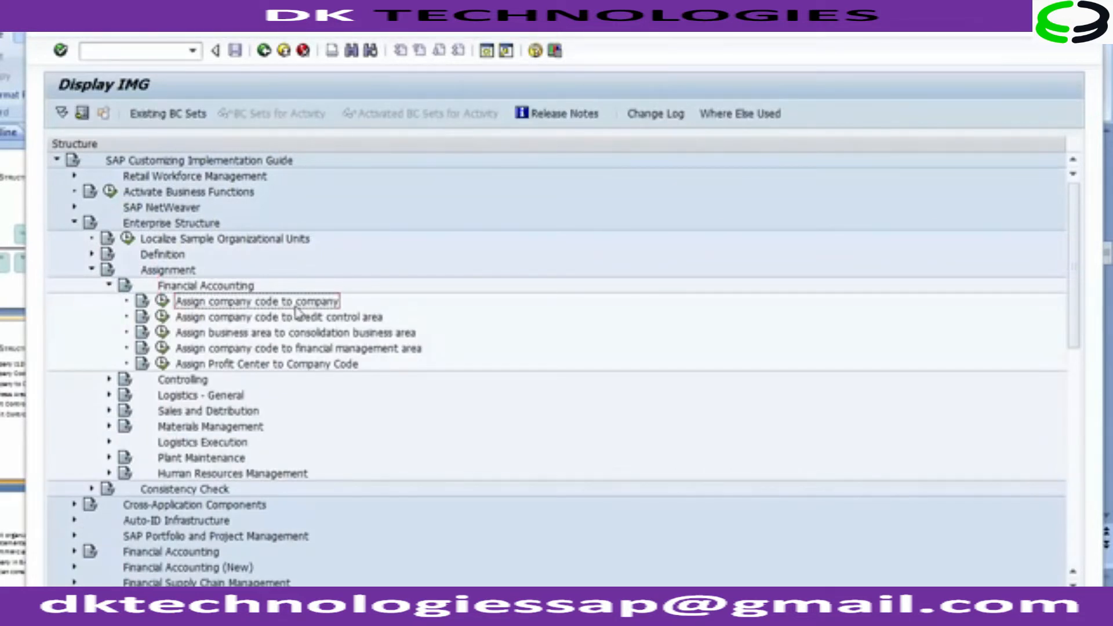
pyautogui.click(163, 302)
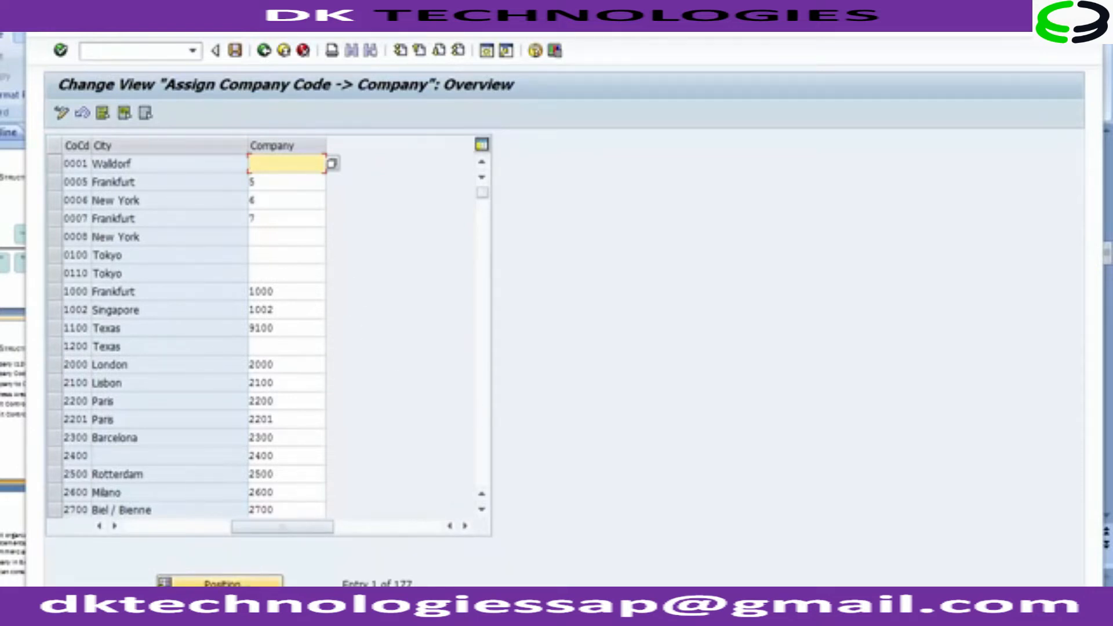
# Position the company code assignment overview at company code 1200
pyautogui.click(220, 580)
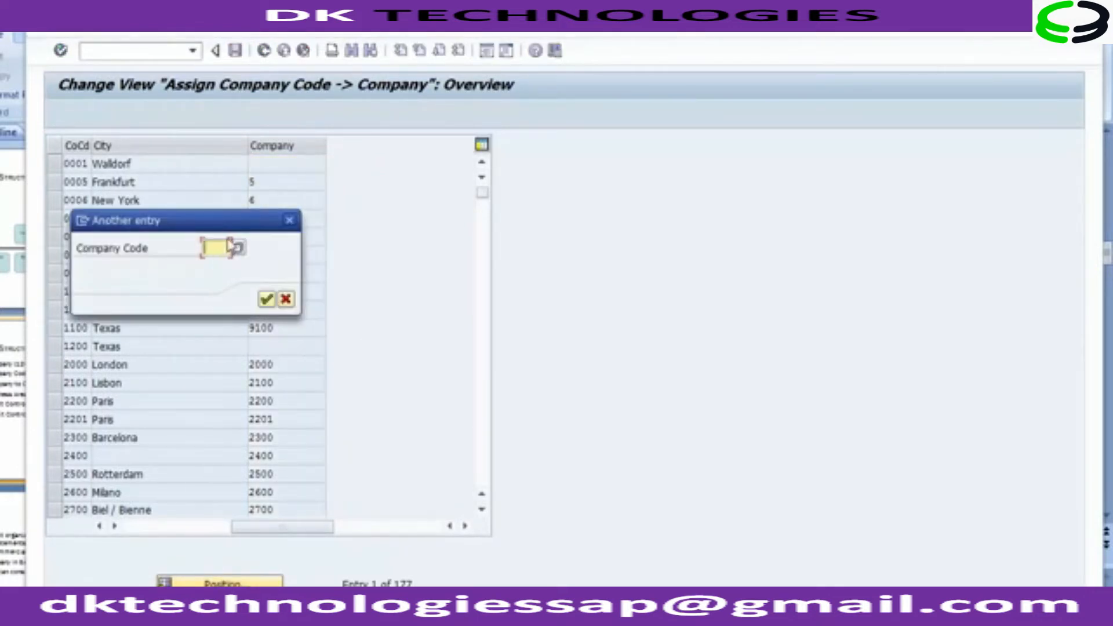
pyautogui.write('12')
pyautogui.click(268, 299)
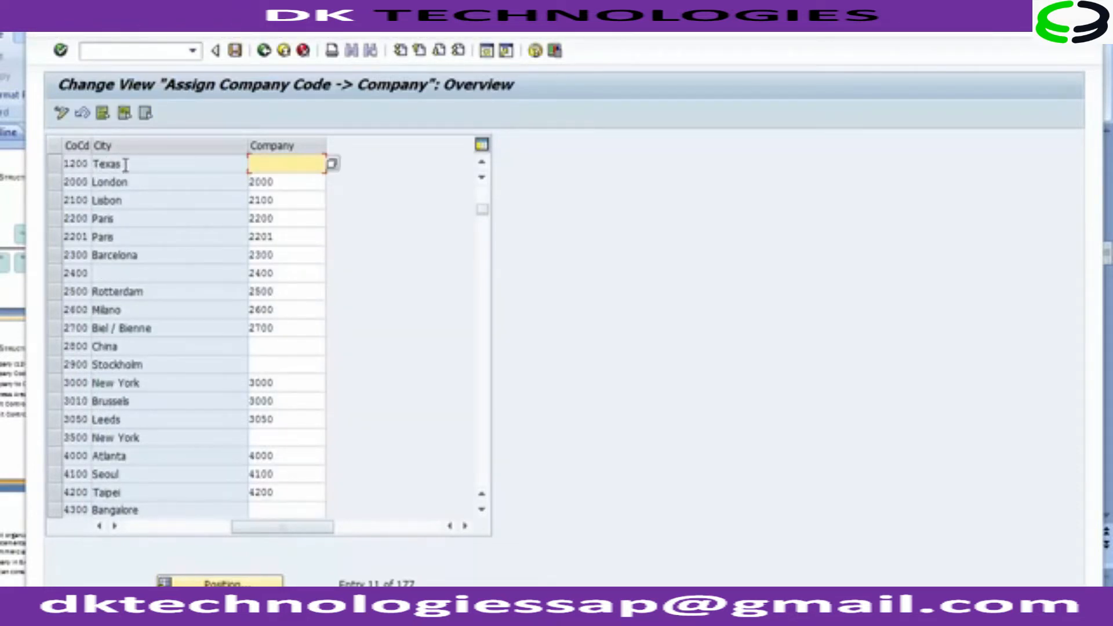
# Assign company 120000 (IBM Group) to company code 1200 by picking it from the list of possible companies
pyautogui.click(333, 166)
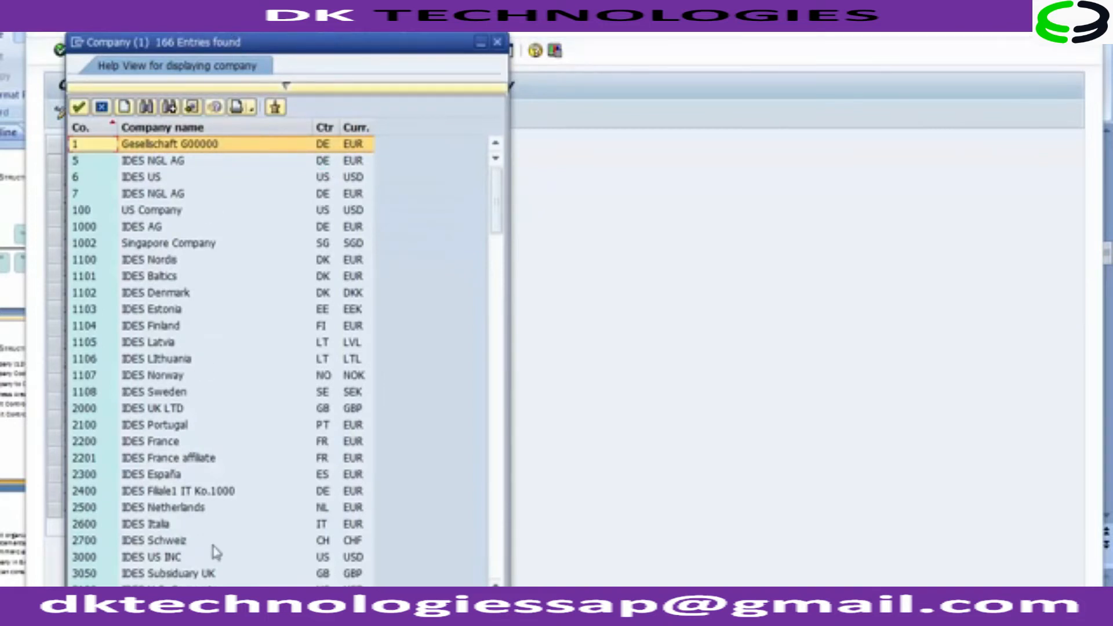
pyautogui.click(498, 577)
pyautogui.click(497, 577)
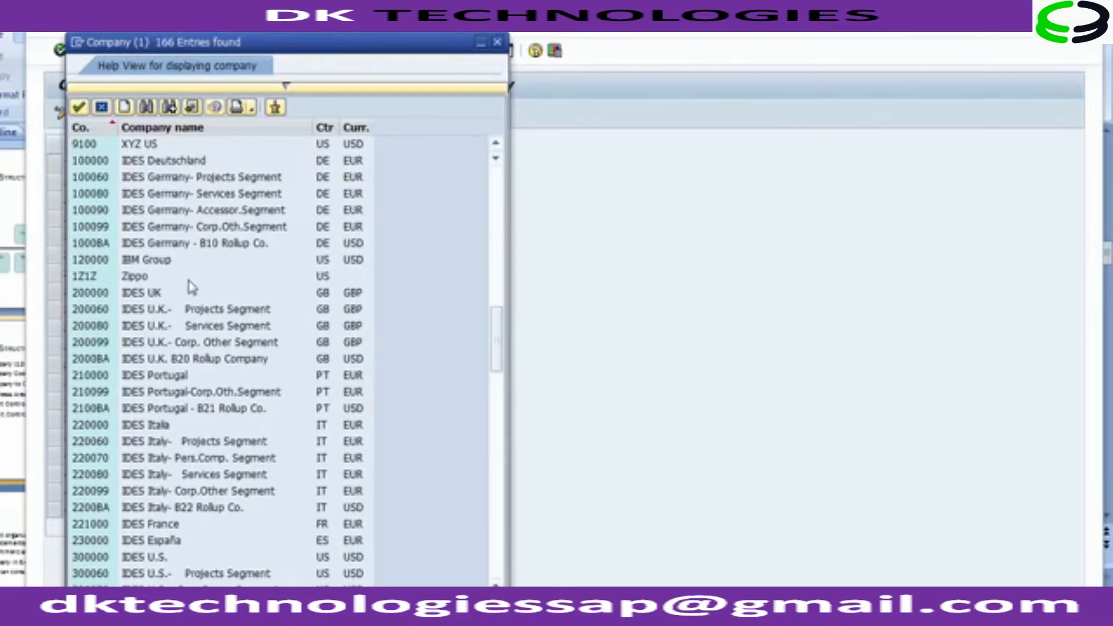
pyautogui.click(90, 267)
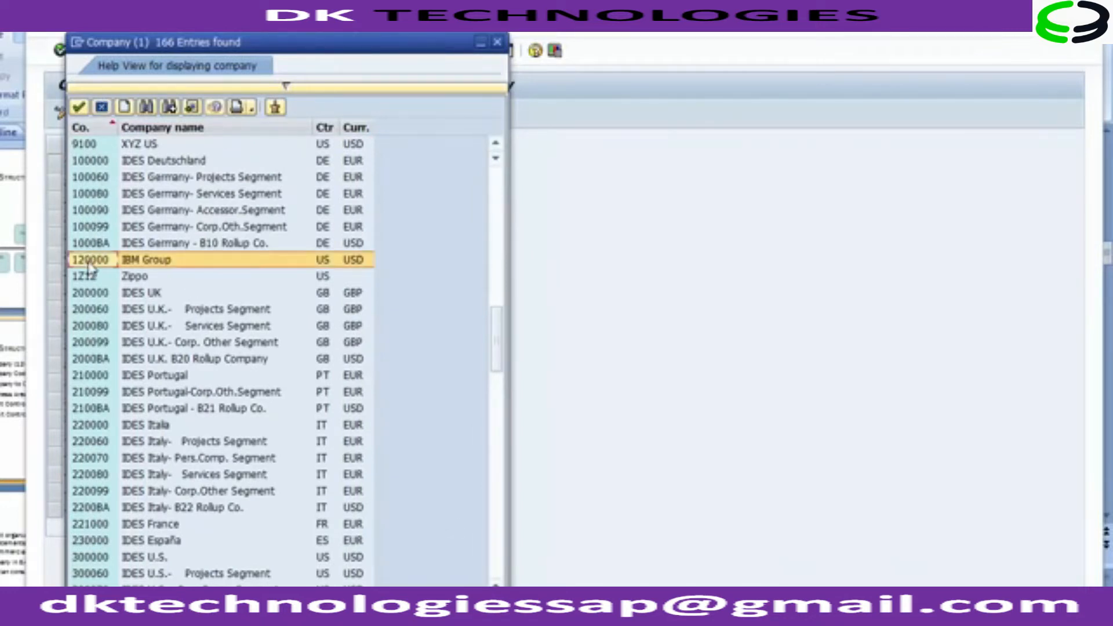
pyautogui.doubleClick(149, 260)
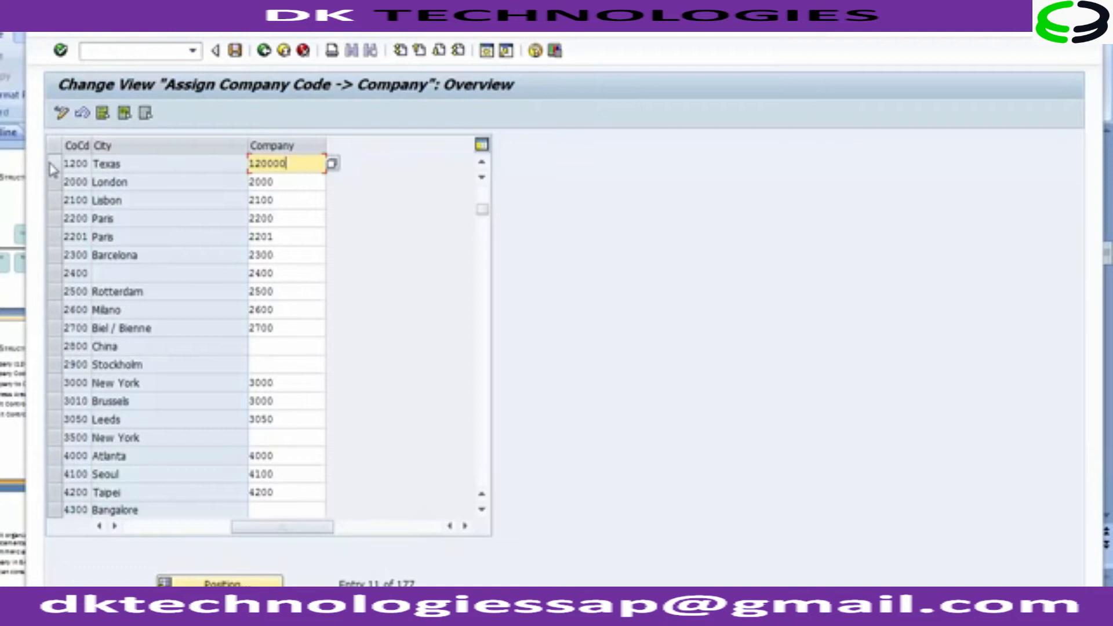
# Save the company assignment for company code 1200 in the FICO Configurations customizing request
pyautogui.click(71, 164)
pyautogui.click(280, 163)
pyautogui.click(237, 53)
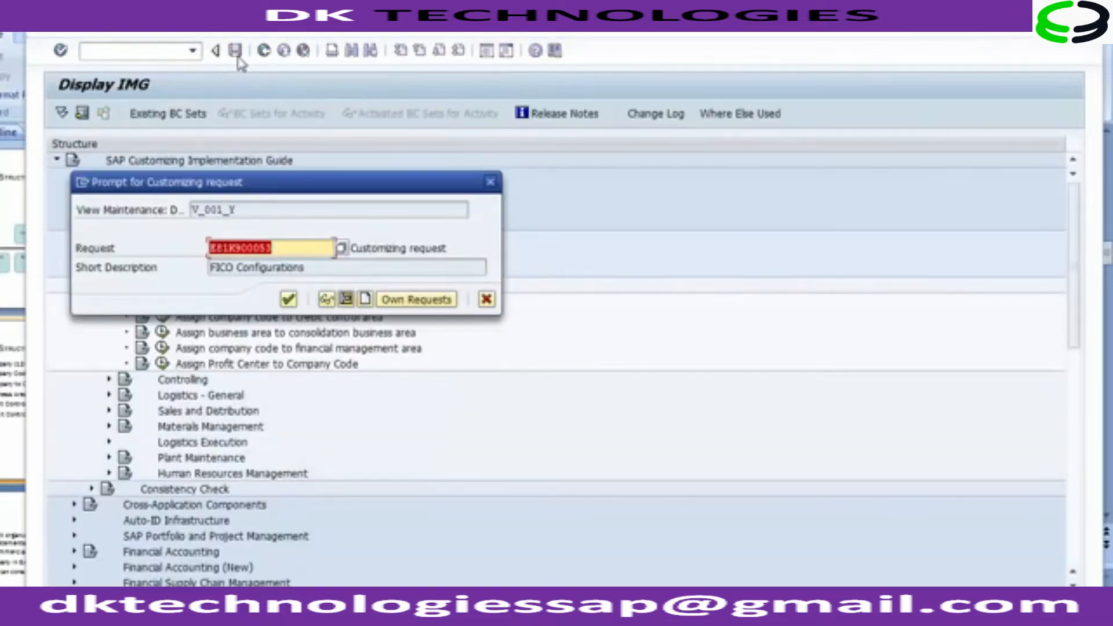
pyautogui.click(288, 299)
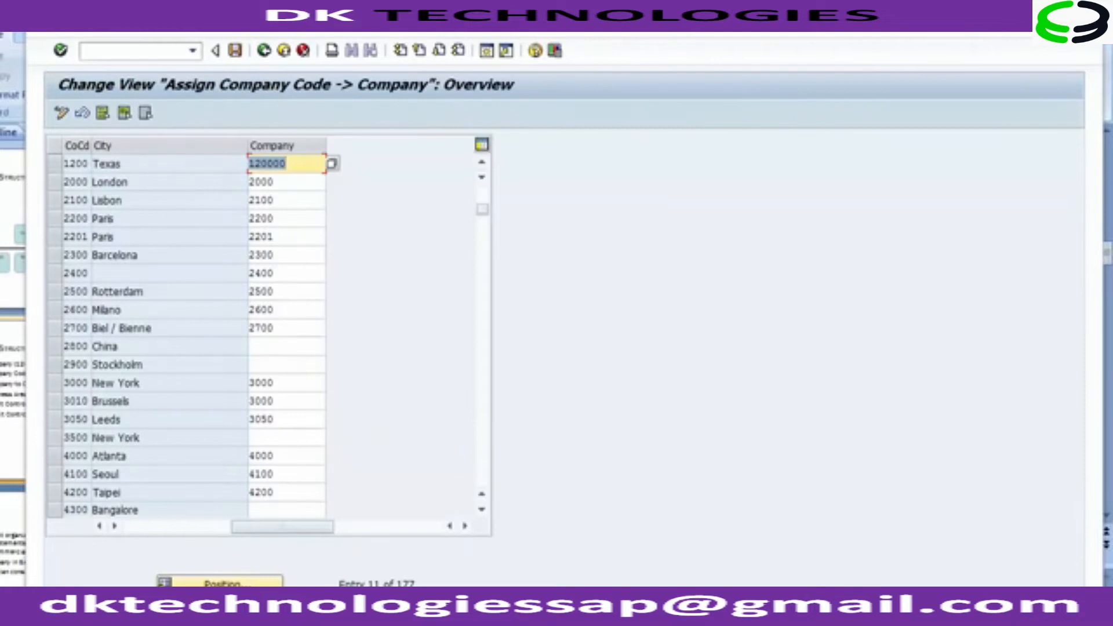
# Switch to PowerPoint to check the Define Business Area task on the Enterprise Structure Settings slide, and return to SAP
pyautogui.hotkey('alt', 'Tab')
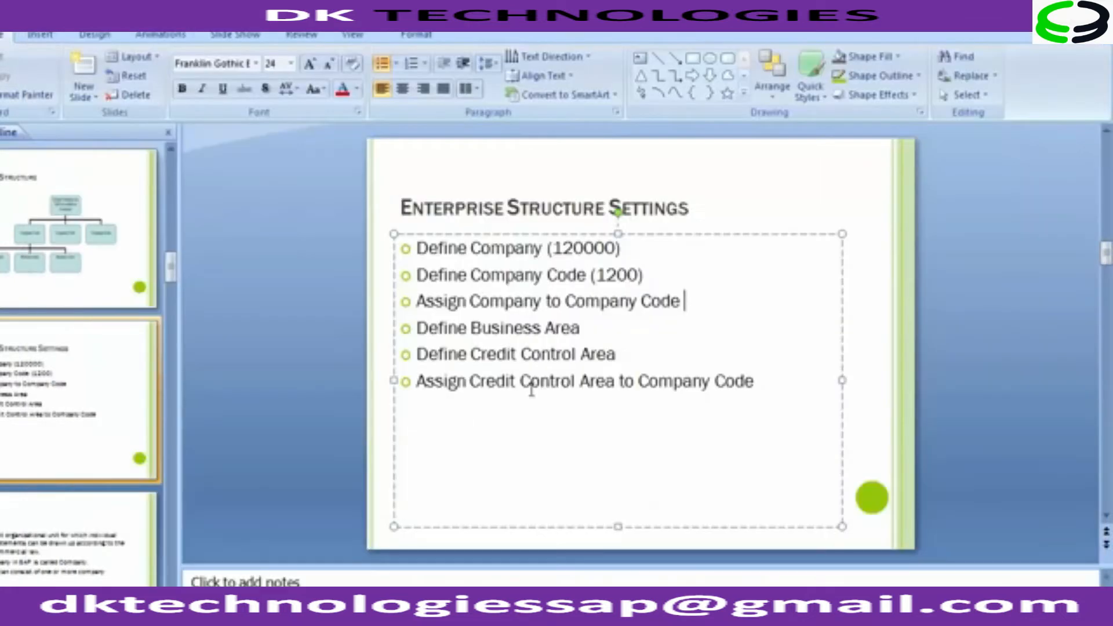
pyautogui.click(623, 332)
pyautogui.moveTo(377, 609)
pyautogui.click(476, 534)
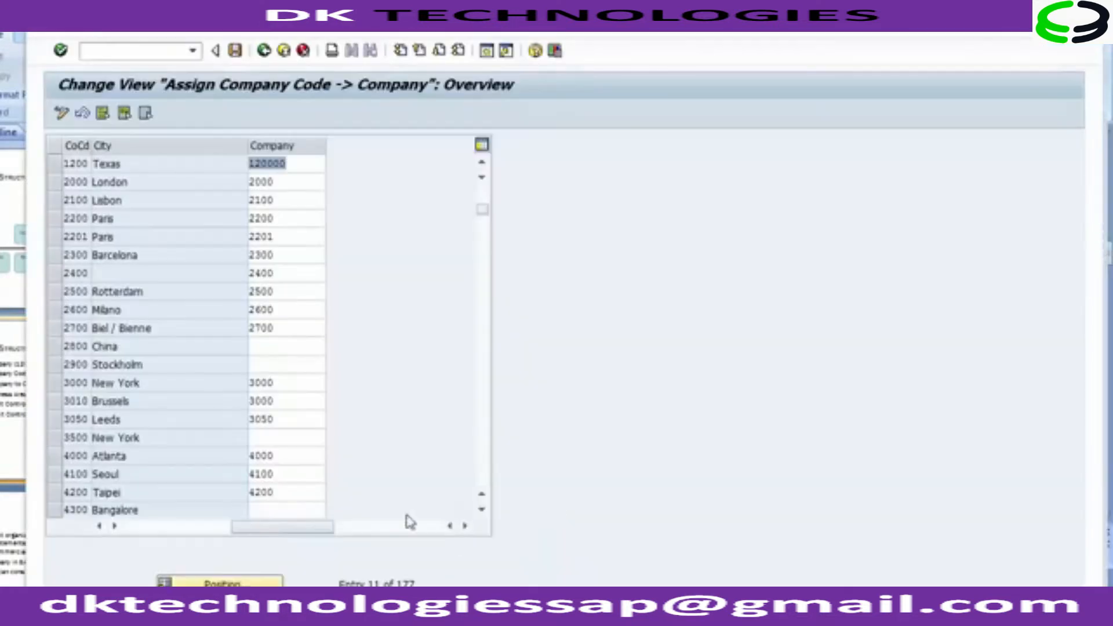
# Return to the Display IMG structure and collapse the Assignment node under Enterprise Structure
pyautogui.click(263, 53)
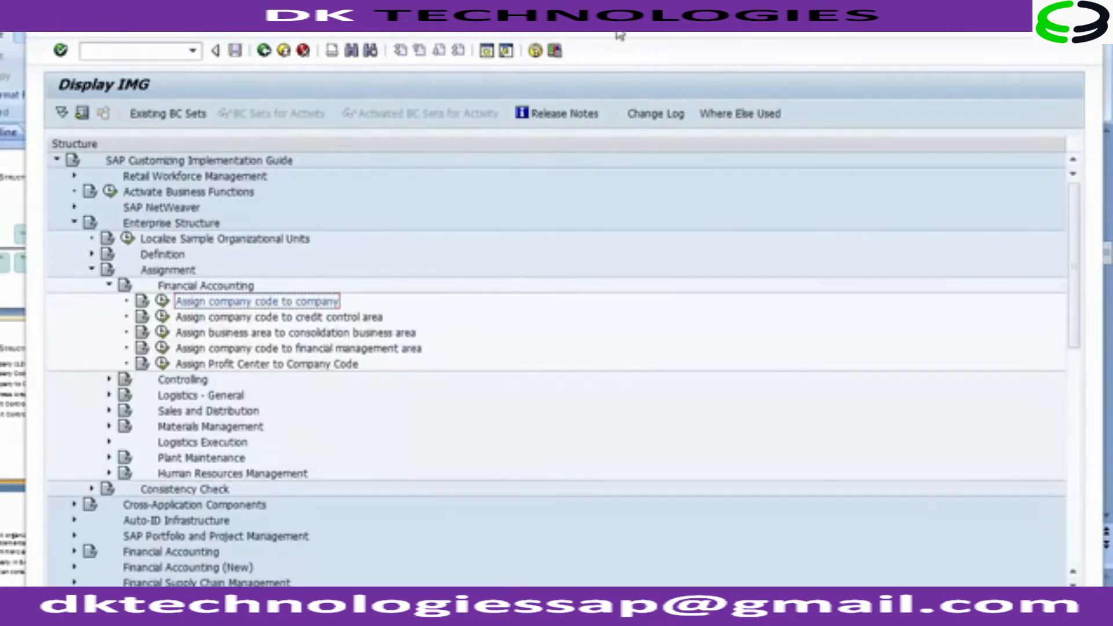
pyautogui.moveTo(23, 246); pyautogui.dragTo(7, 239)
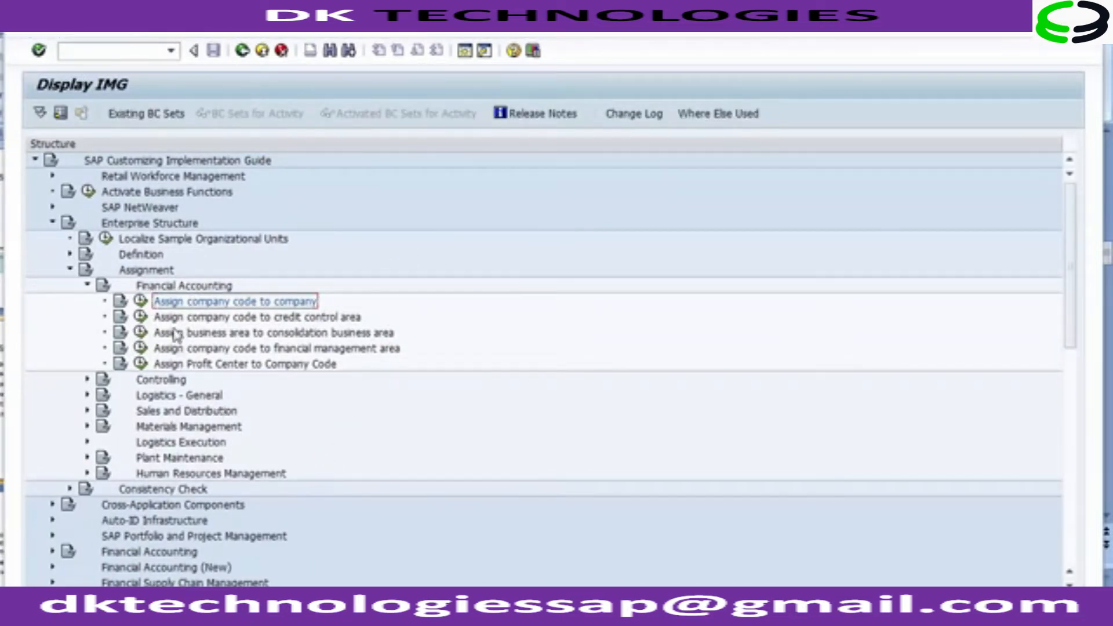
pyautogui.click(88, 286)
pyautogui.click(70, 270)
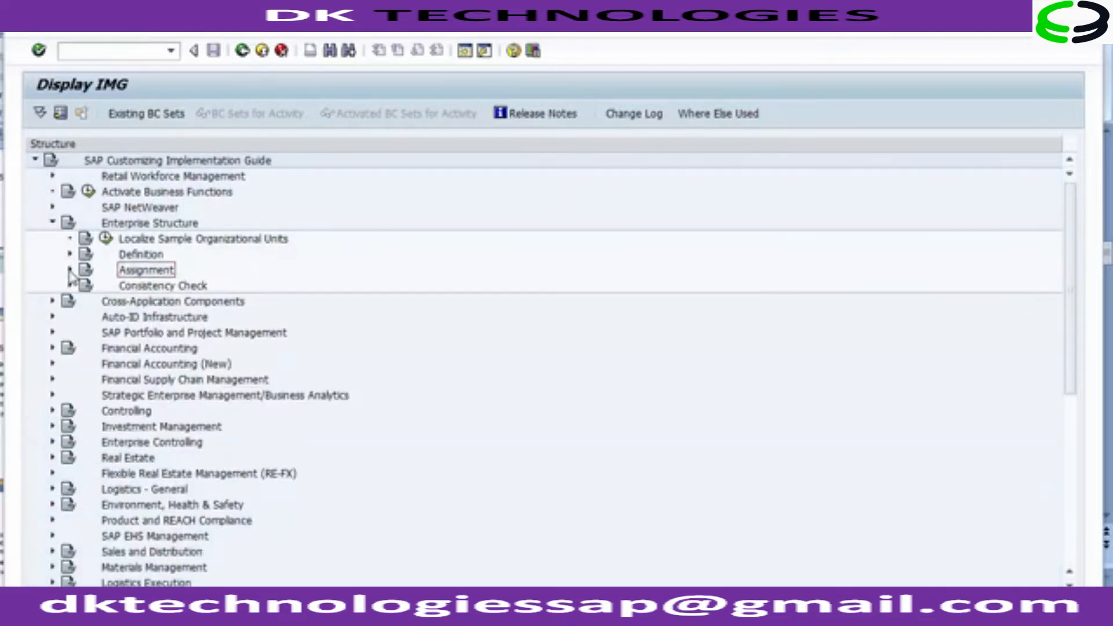
# Open the activity Define Business Area under Enterprise Structure, Definition, Financial Accounting
pyautogui.click(134, 255)
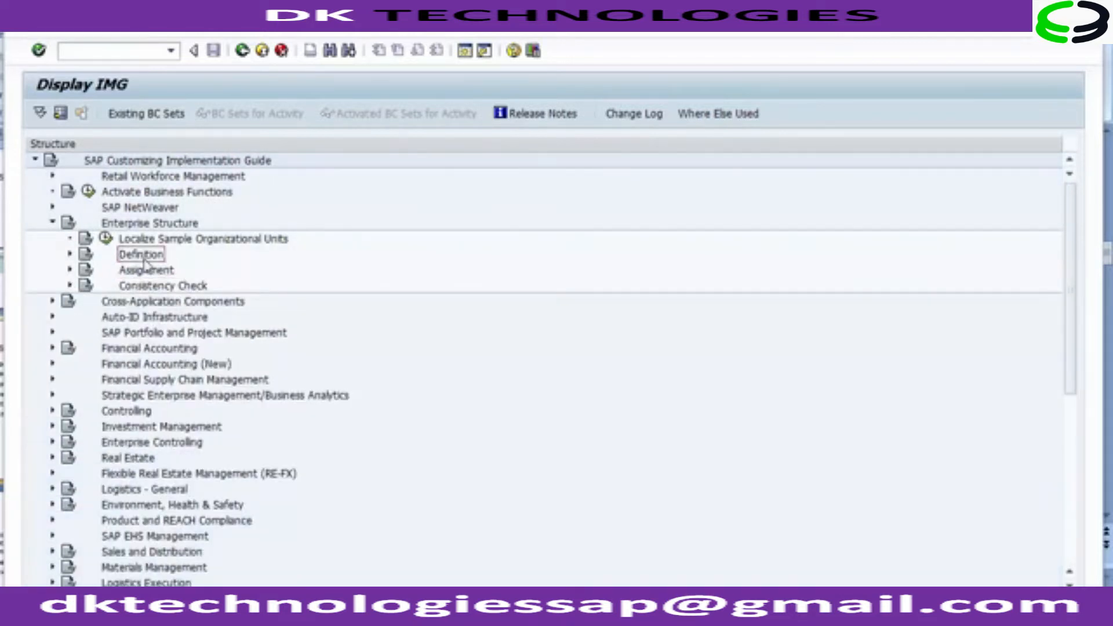
pyautogui.click(69, 254)
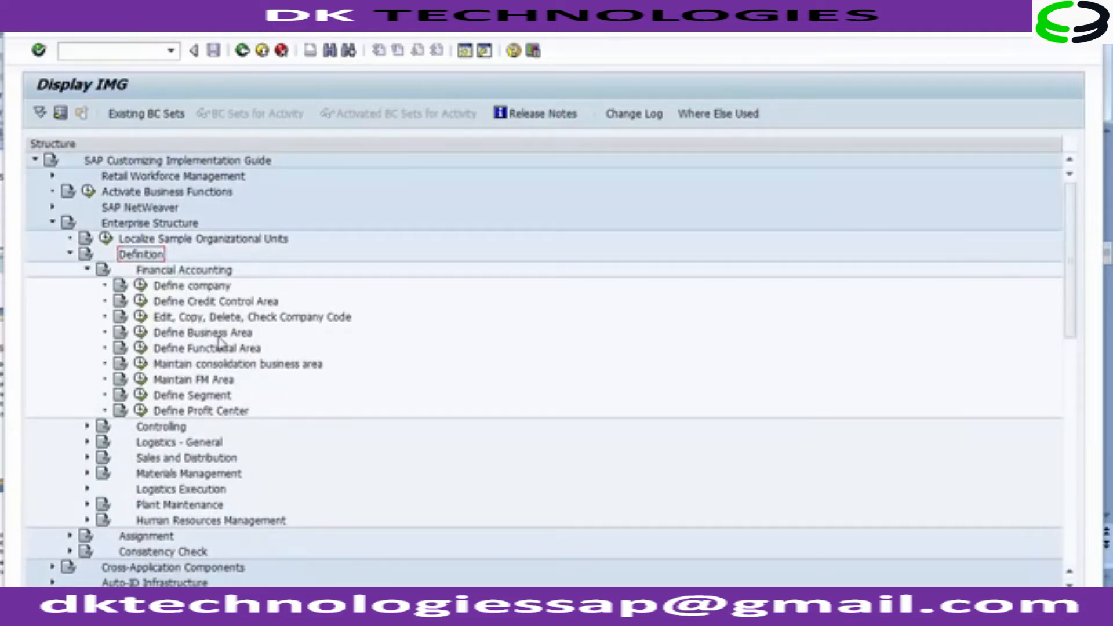
pyautogui.click(141, 333)
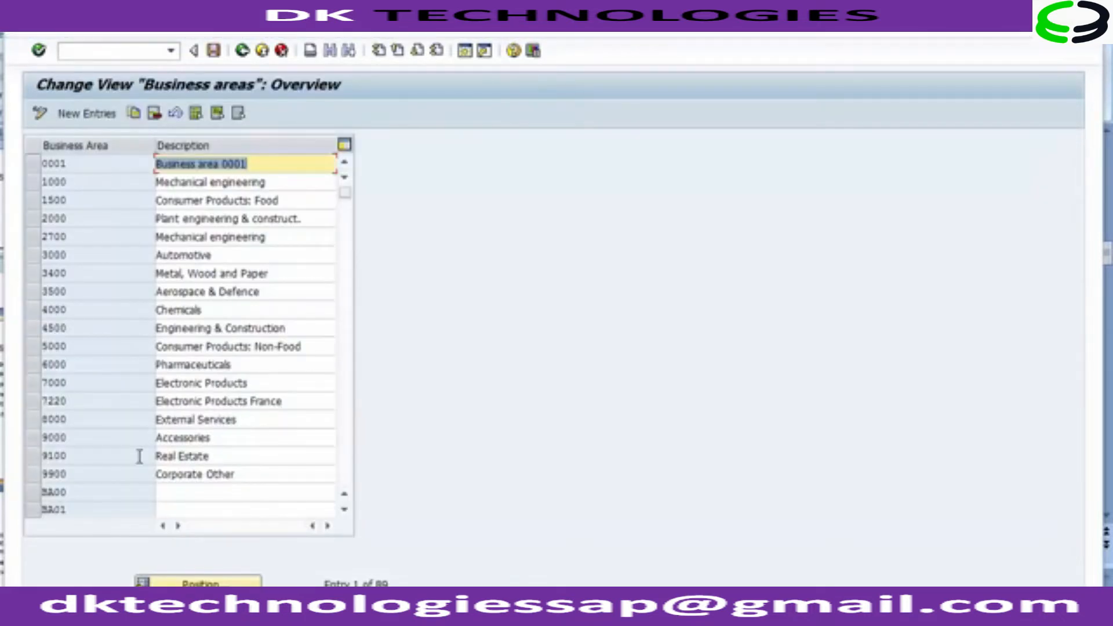
# Look through the existing business areas to the end of the overview and return to the first entry
pyautogui.click(347, 492)
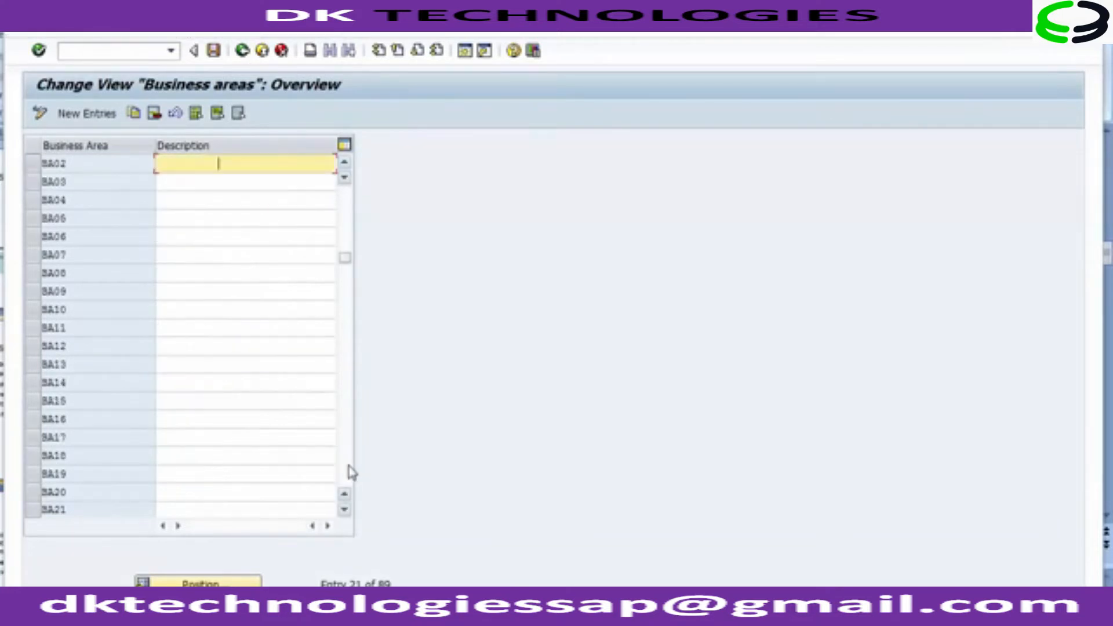
pyautogui.click(345, 492)
pyautogui.click(346, 493)
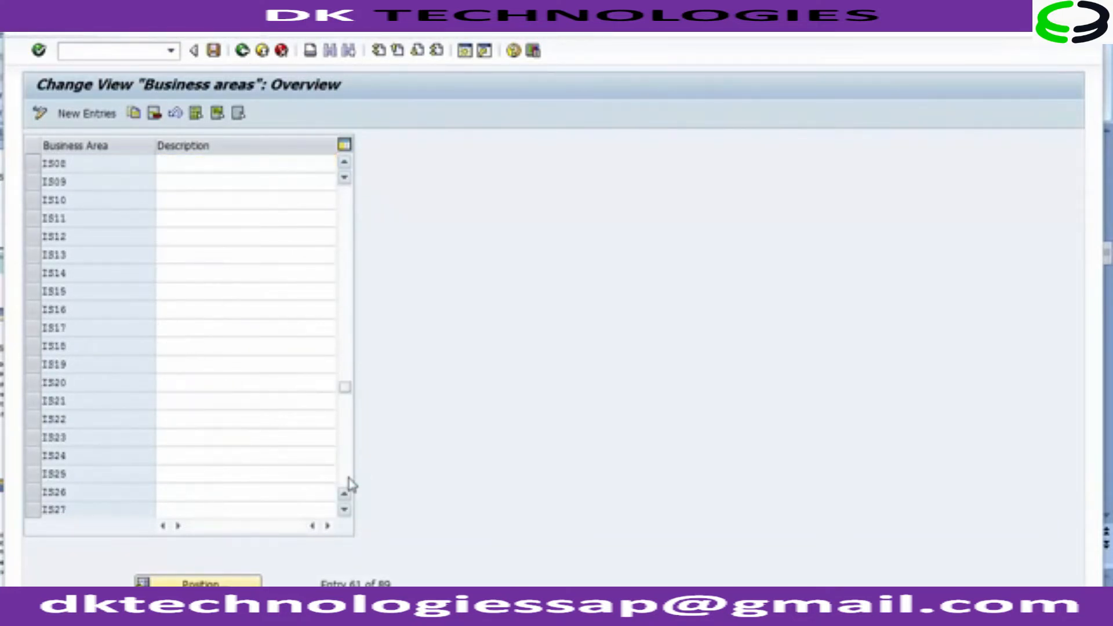
pyautogui.click(346, 492)
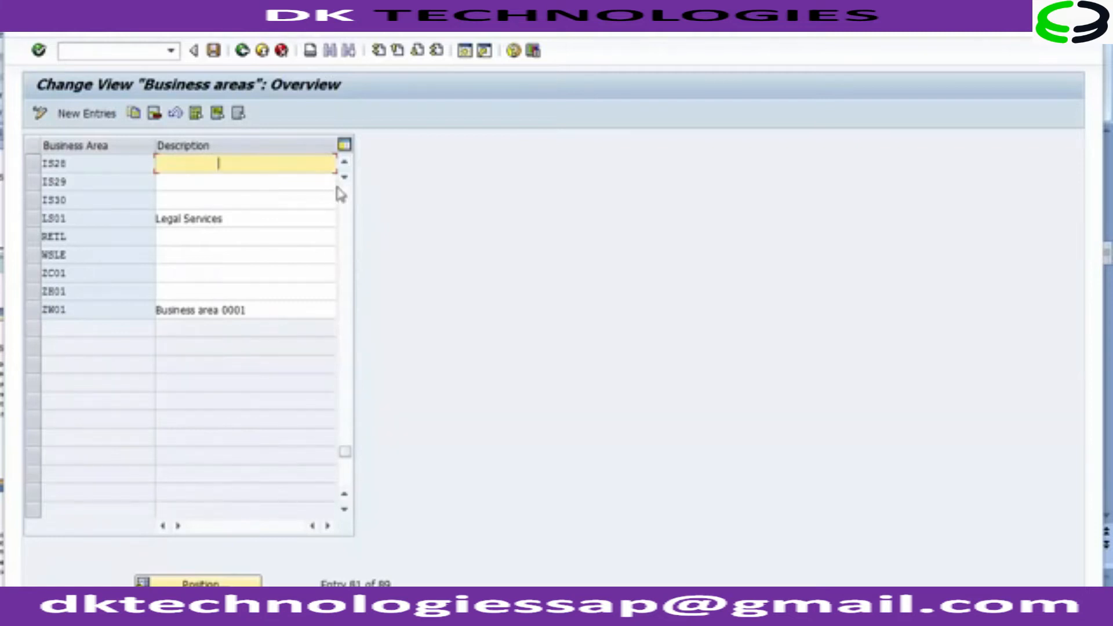
pyautogui.click(347, 204)
pyautogui.click(347, 204)
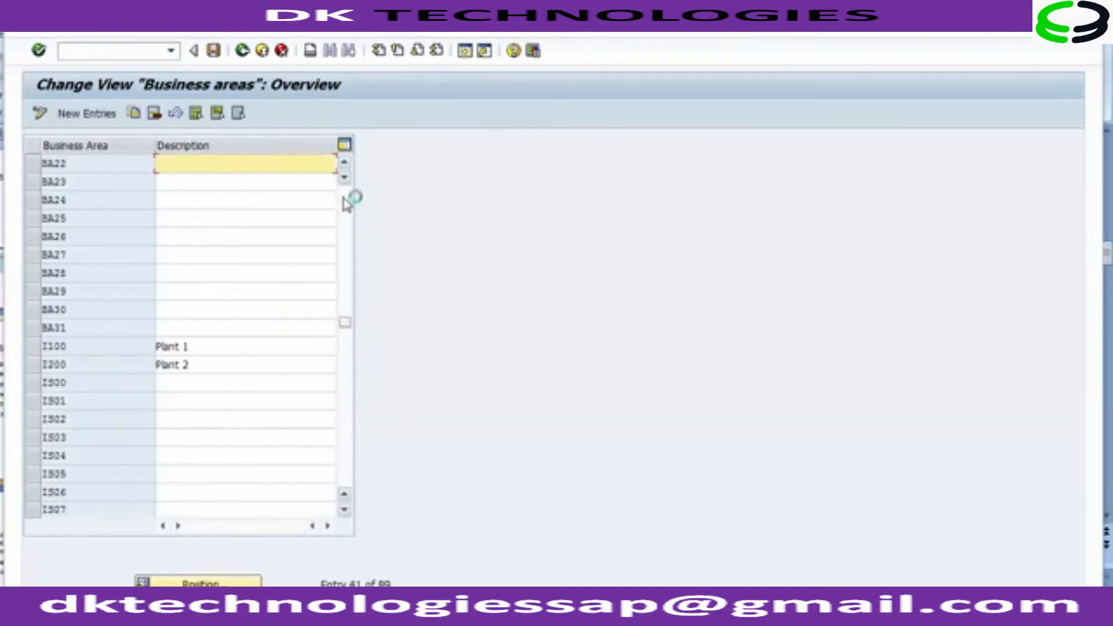
pyautogui.click(347, 204)
pyautogui.click(348, 201)
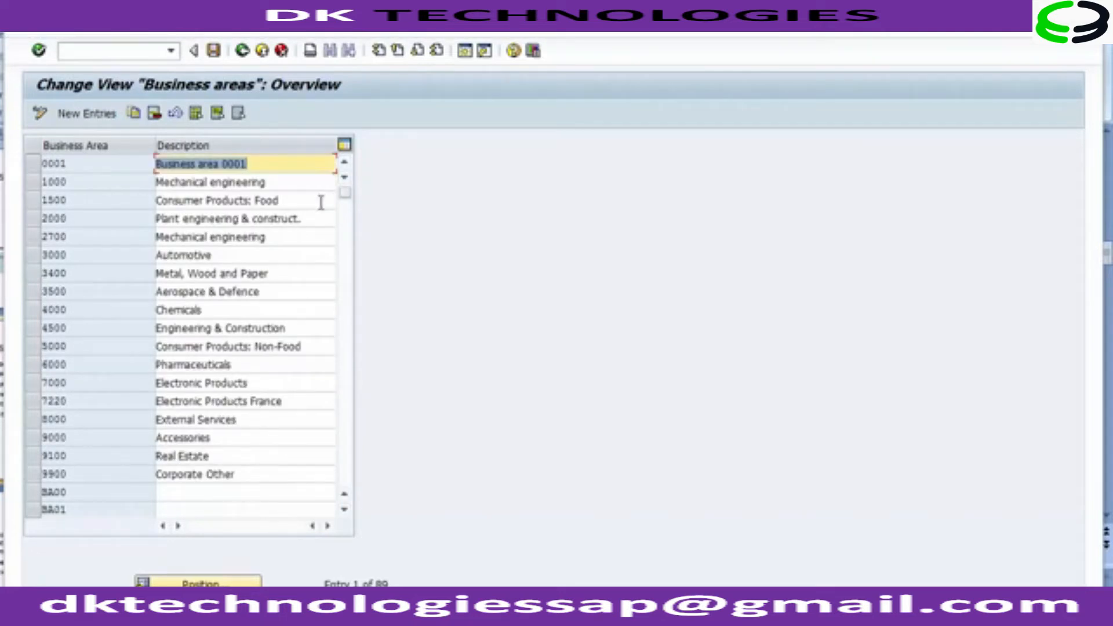
# Start new entries for business areas and enter business area 1210 with the description Product 1
pyautogui.click(86, 114)
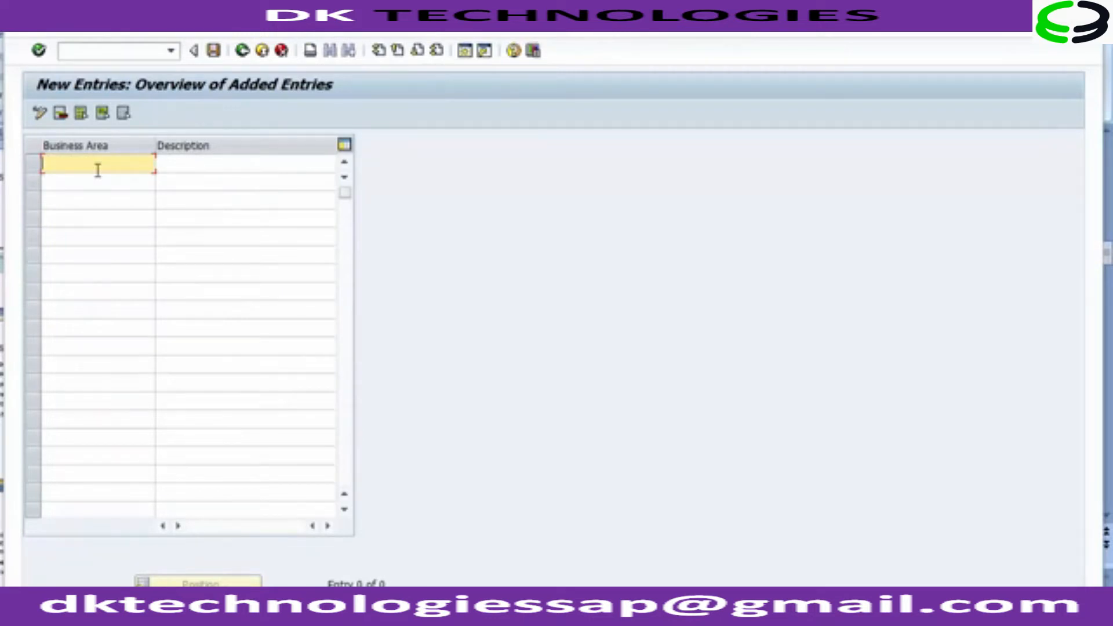
pyautogui.write('12')
pyautogui.press('BackSpace')
pyautogui.write('1')
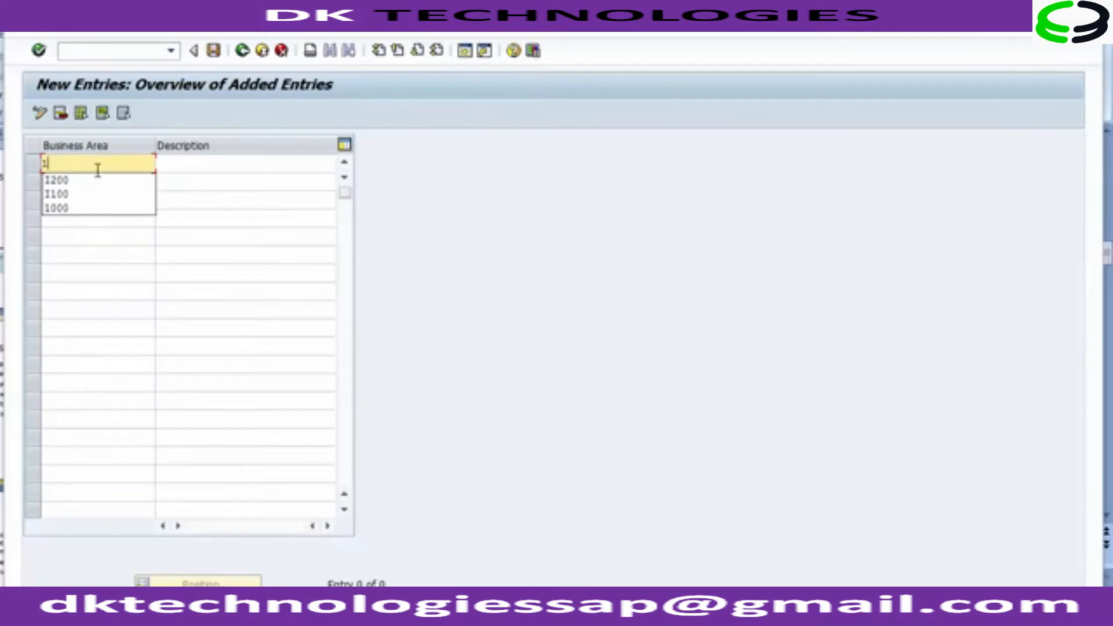
pyautogui.write('210')
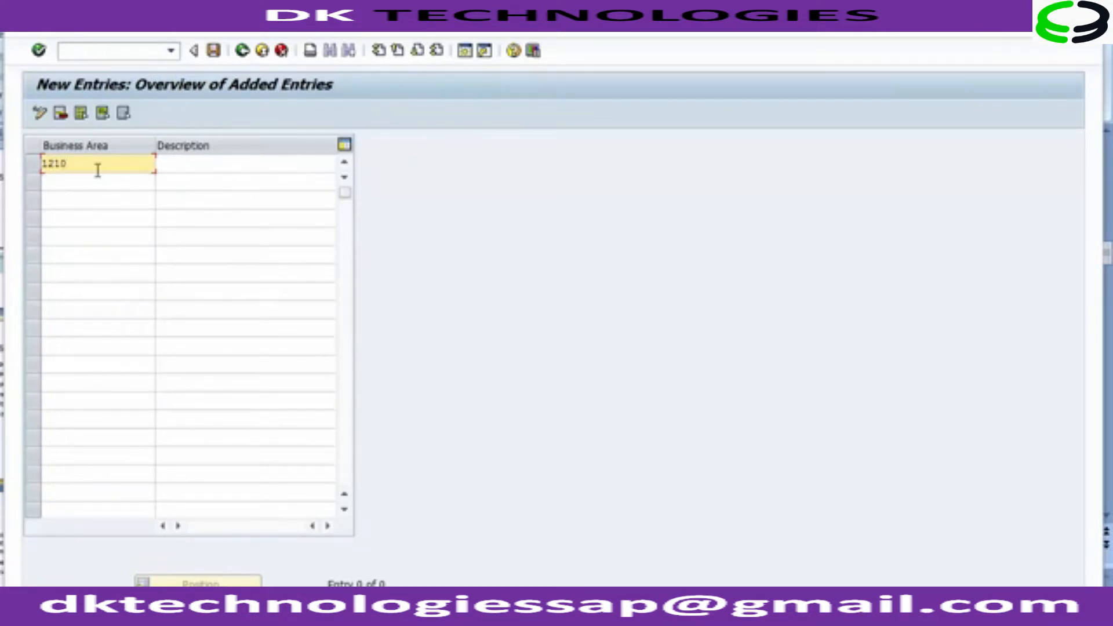
pyautogui.click(178, 170)
pyautogui.write('Plant')
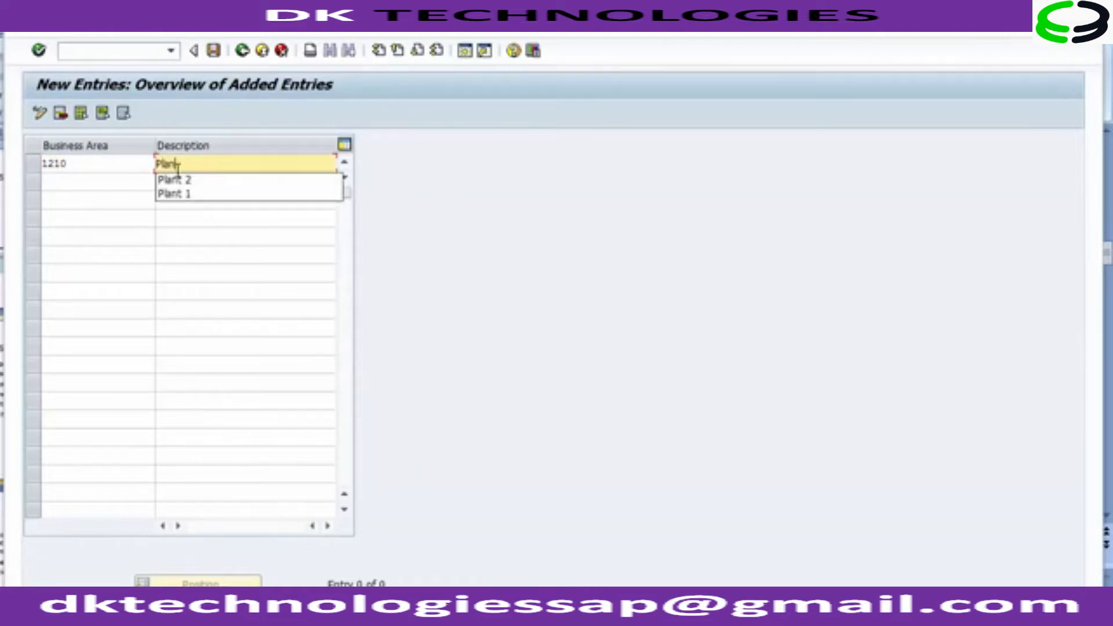
pyautogui.press('BackSpace')
pyautogui.press('BackSpace')
pyautogui.press('BackSpace')
pyautogui.press('BackSpace')
pyautogui.write('roduct 1')
# Add business area 1220 with the description Product 2
pyautogui.click(128, 183)
pyautogui.write('1220')
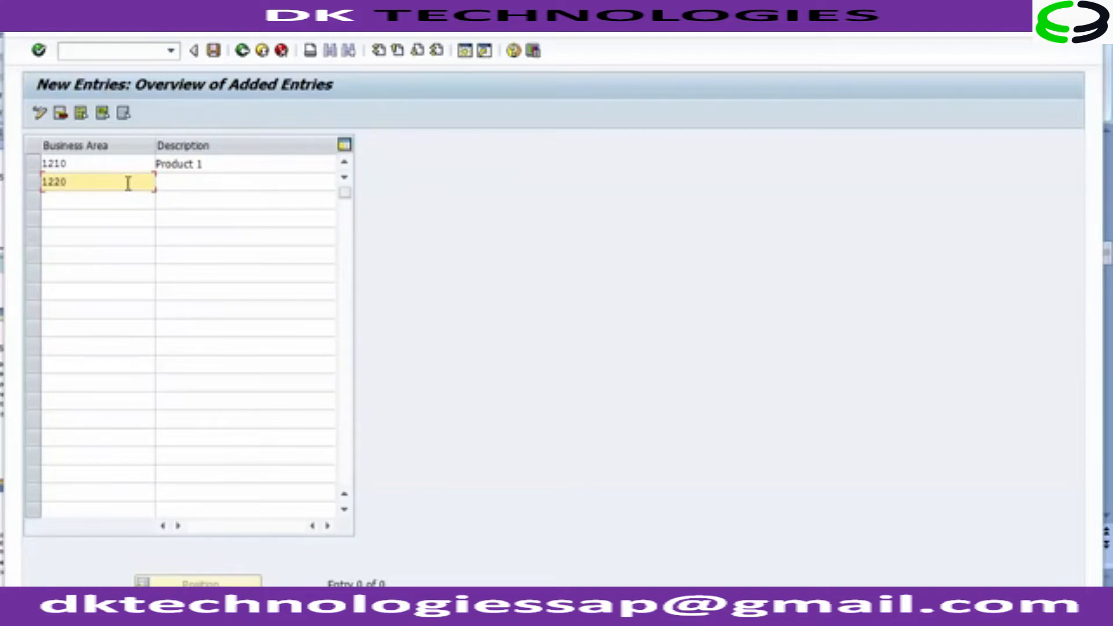
pyautogui.click(175, 183)
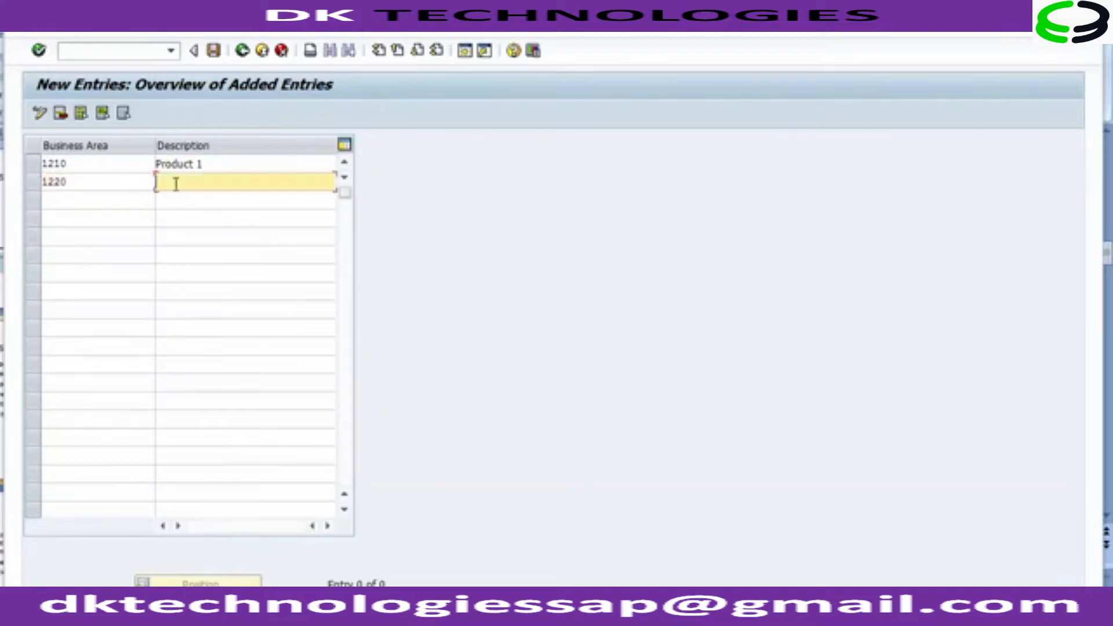
pyautogui.write('Product 2')
# Add business area 1230 with the description Product 3
pyautogui.click(114, 204)
pyautogui.write('1230')
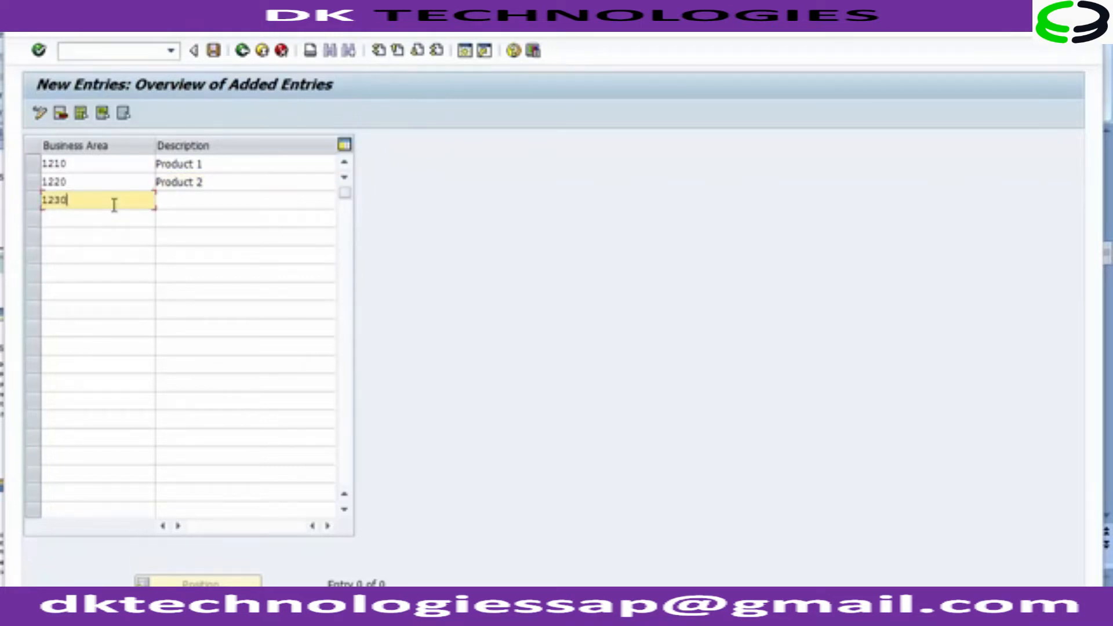
pyautogui.click(214, 217)
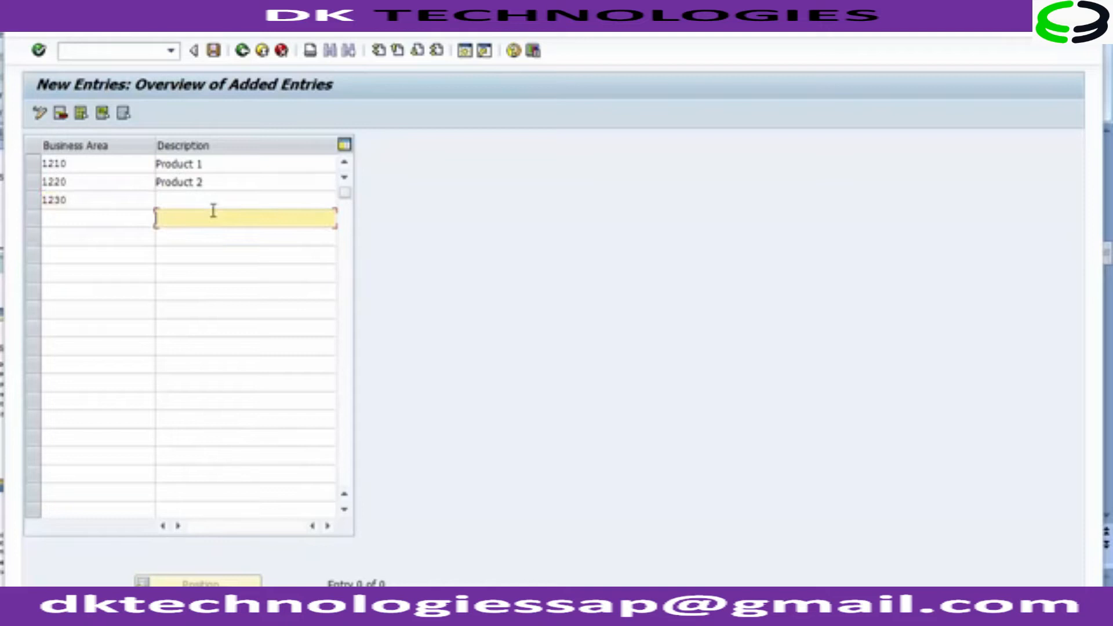
pyautogui.click(206, 199)
pyautogui.write('Product 3')
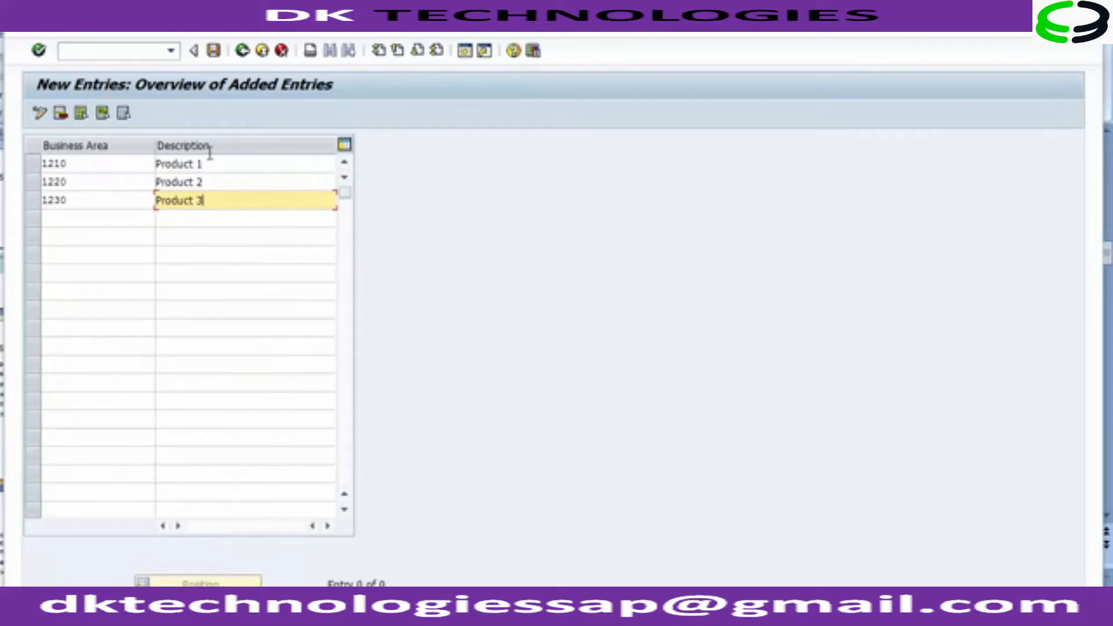
# Save the new business areas in the FICO Configurations customizing request and leave the activity for the Display IMG structure
pyautogui.click(214, 58)
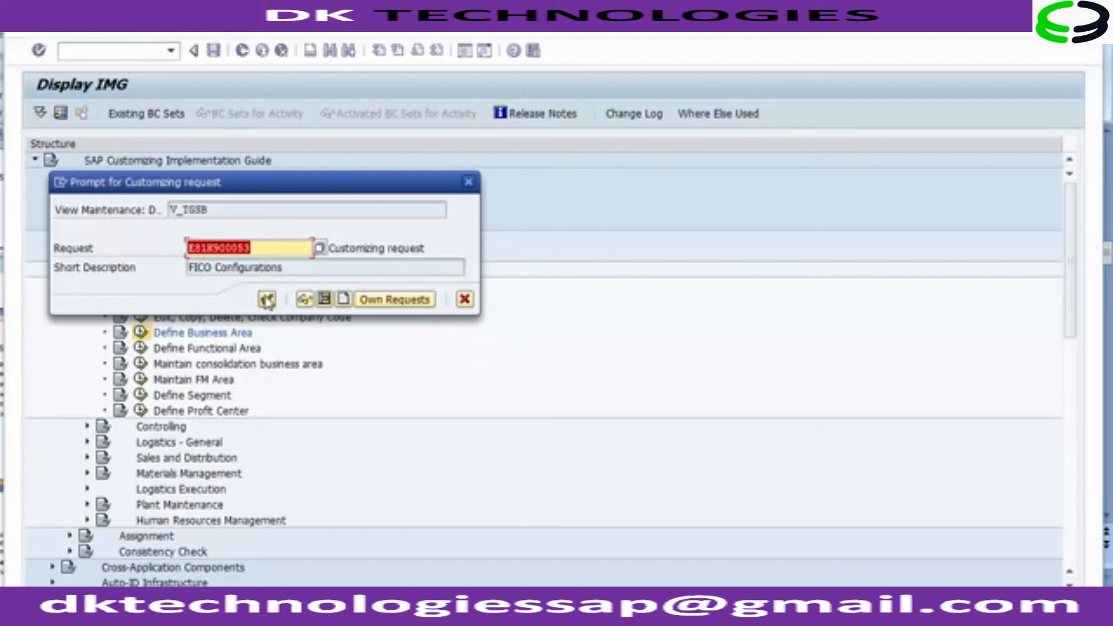
pyautogui.click(267, 300)
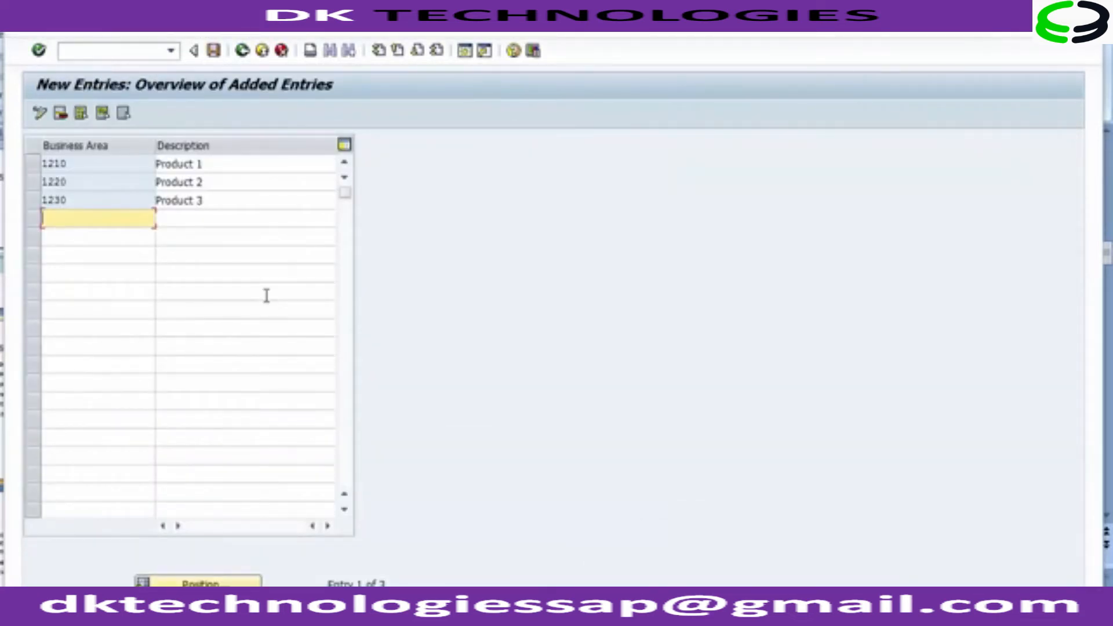
pyautogui.click(242, 51)
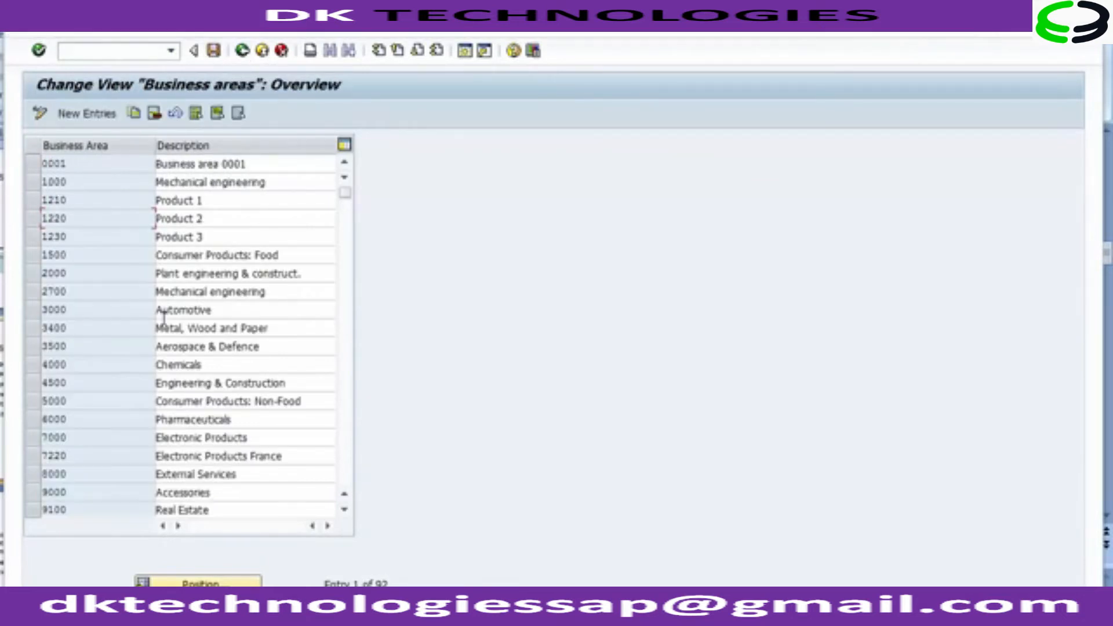
pyautogui.click(243, 51)
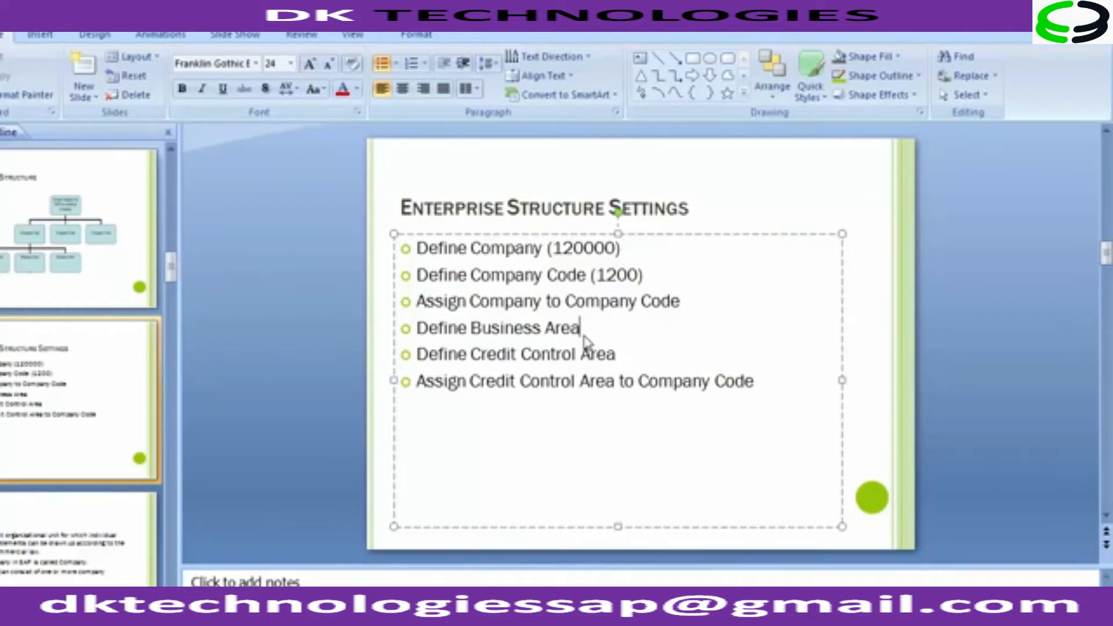
# Check the Define Credit Control Area task on the PowerPoint slide and return to the Display IMG window in SAP
pyautogui.click(625, 355)
pyautogui.click(436, 578)
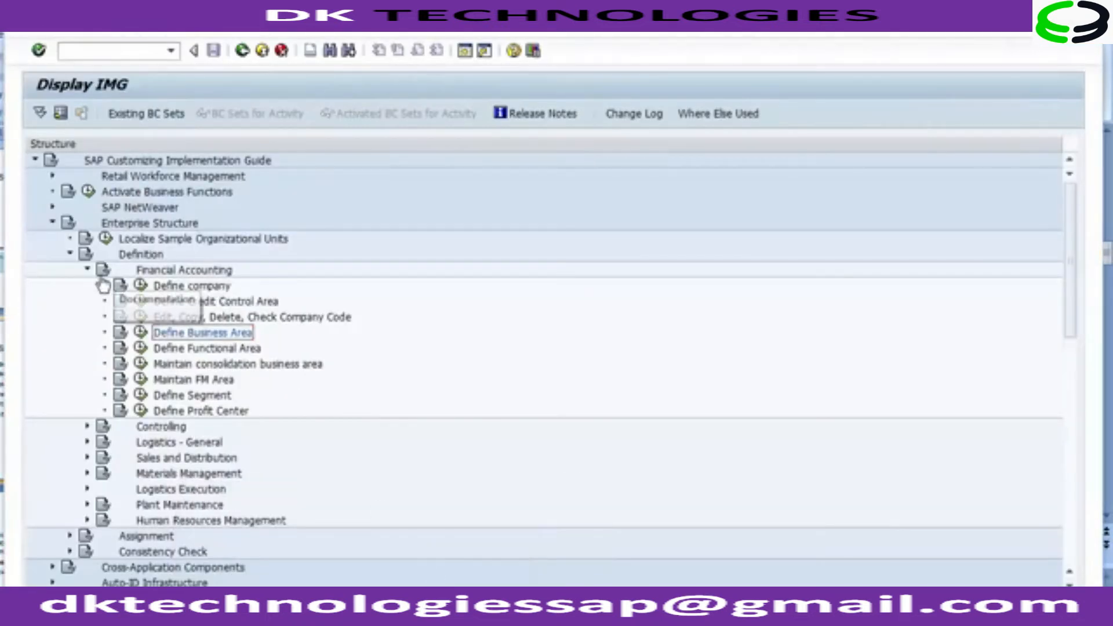
# Create a new entry in the Define Credit Control Area activity for credit control area 1200 with currency USD
pyautogui.click(238, 303)
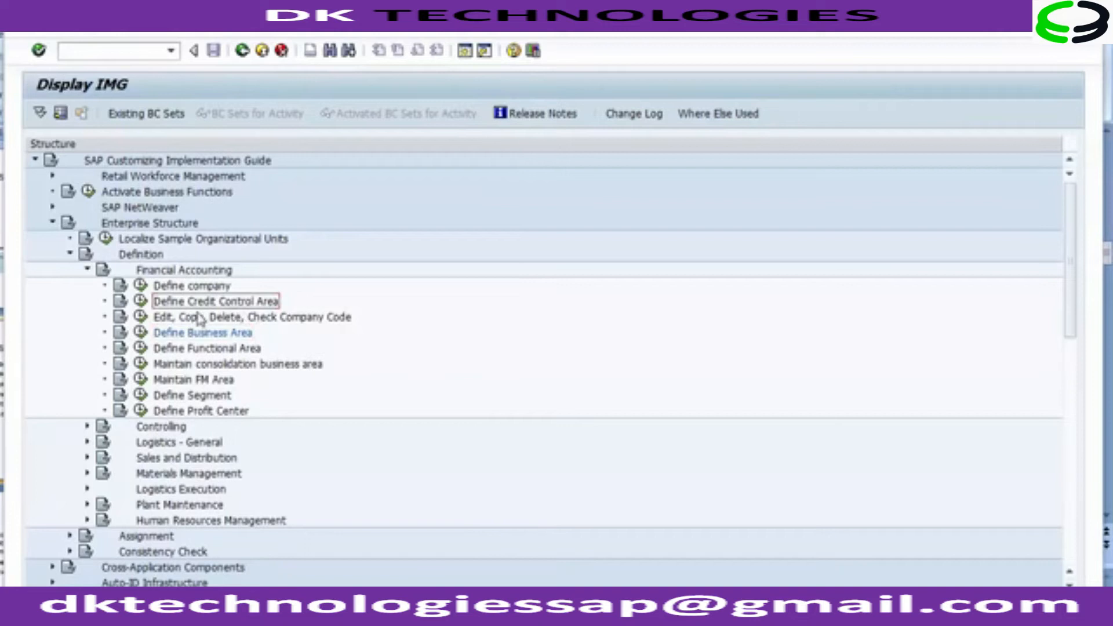
pyautogui.click(141, 306)
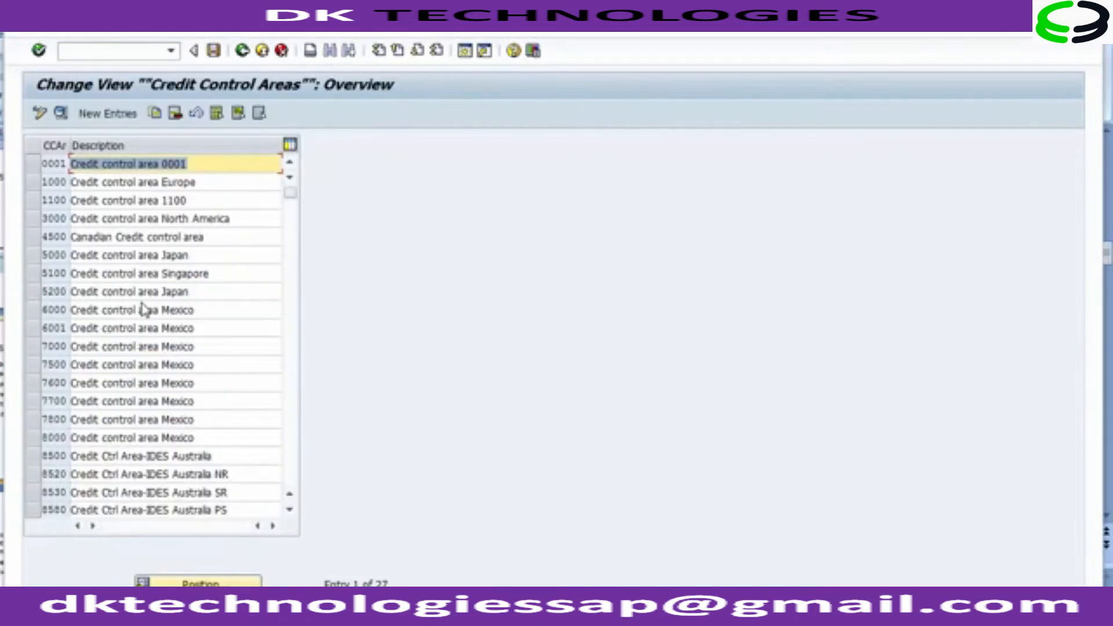
pyautogui.click(106, 115)
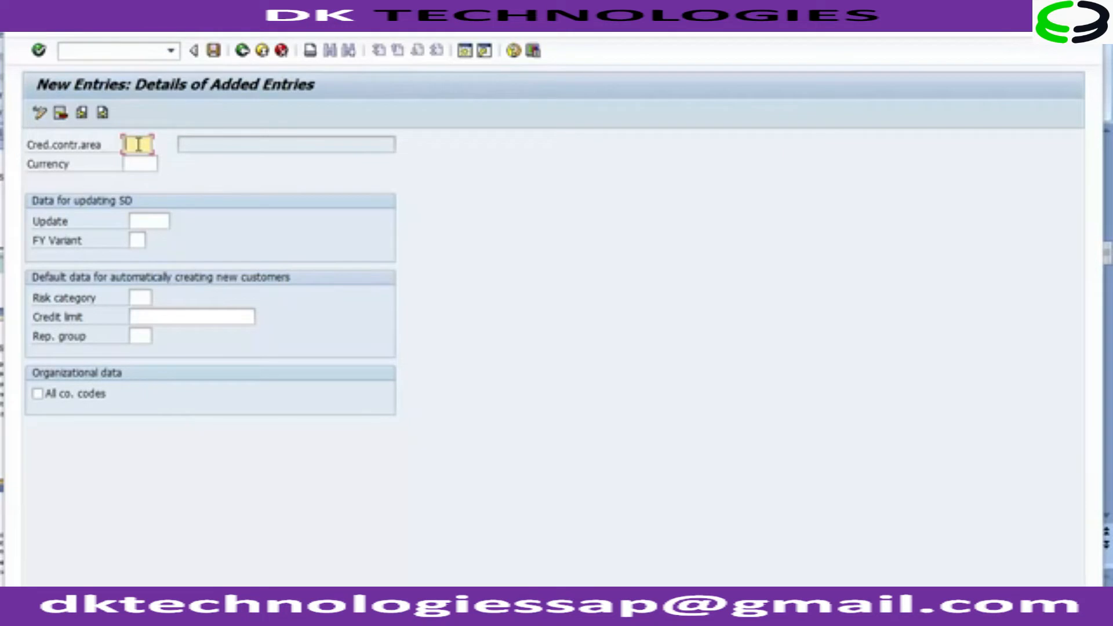
pyautogui.write('1200')
pyautogui.click(145, 163)
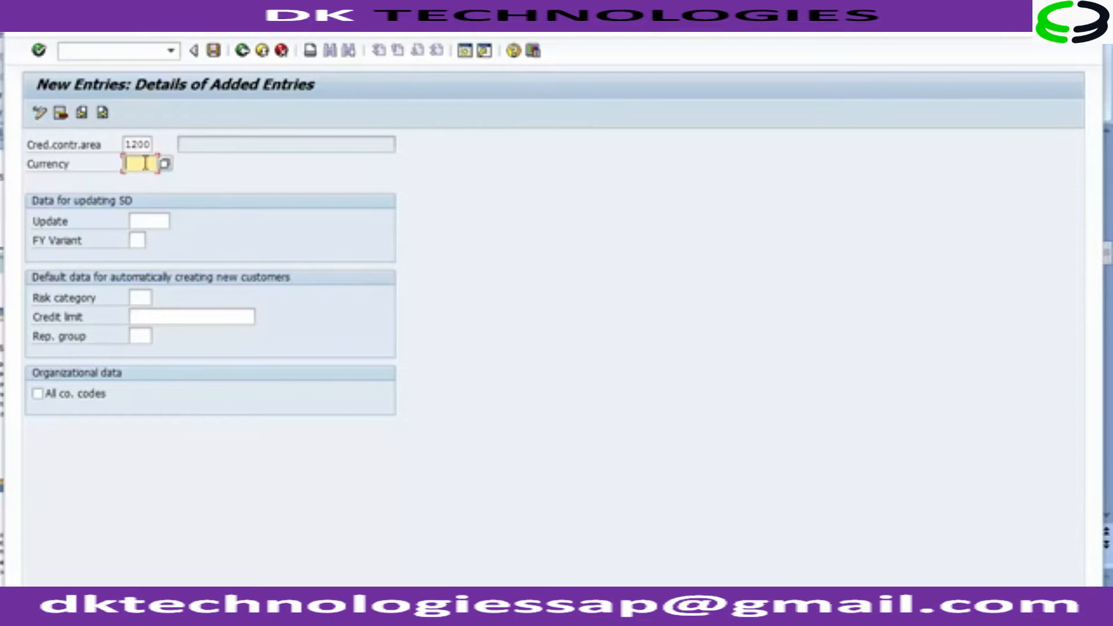
pyautogui.write('USD')
# Set the default credit limit for new customers in credit control area 1200 to 1000000
pyautogui.click(142, 297)
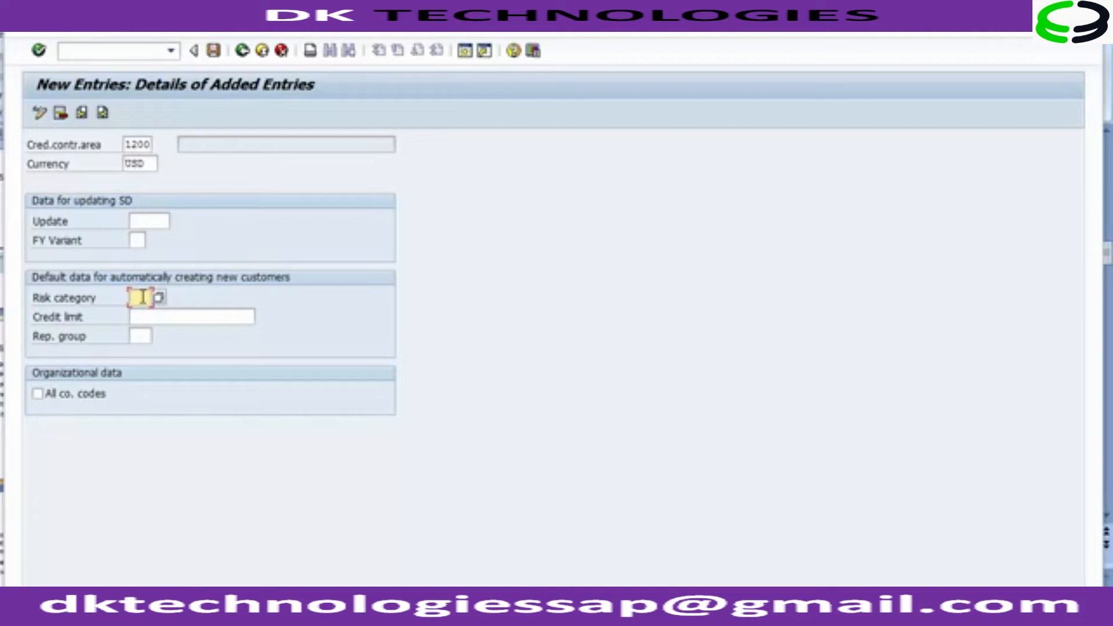
pyautogui.click(154, 318)
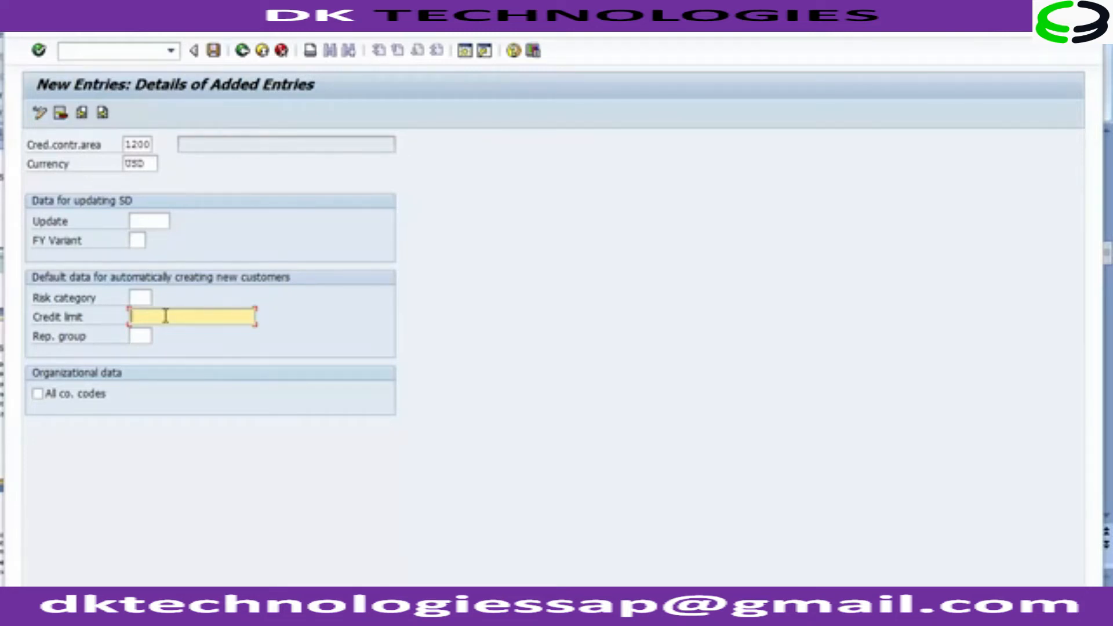
pyautogui.write('1000000')
pyautogui.press('Return')
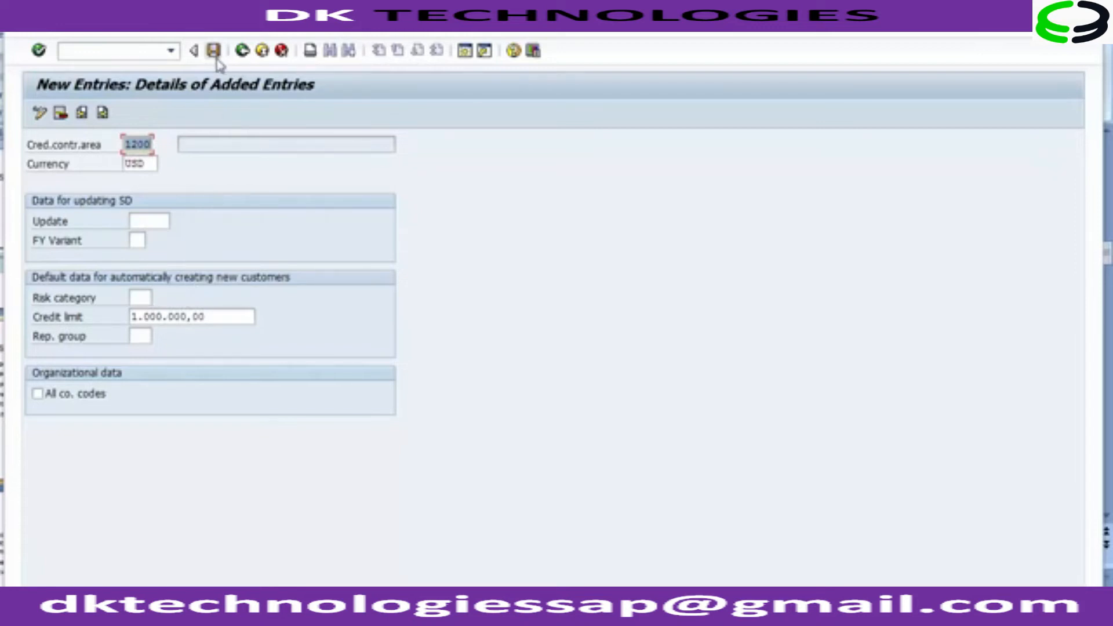
pyautogui.click(221, 316)
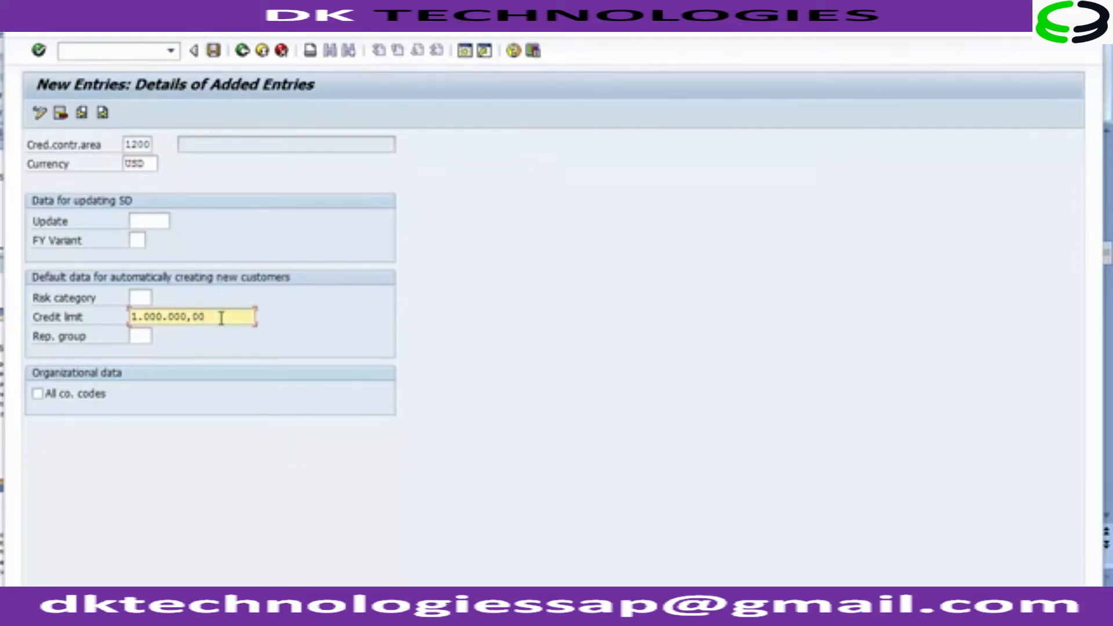
# Save credit control area 1200 in the FICO Configurations customizing request and return to the Credit Control Areas overview
pyautogui.click(214, 55)
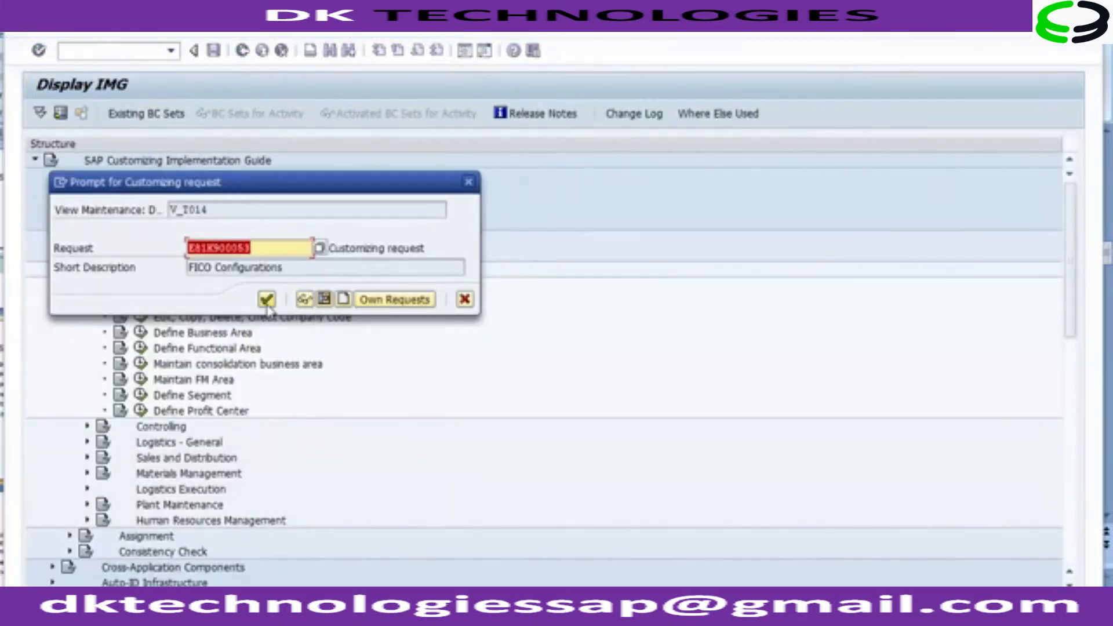
pyautogui.click(267, 299)
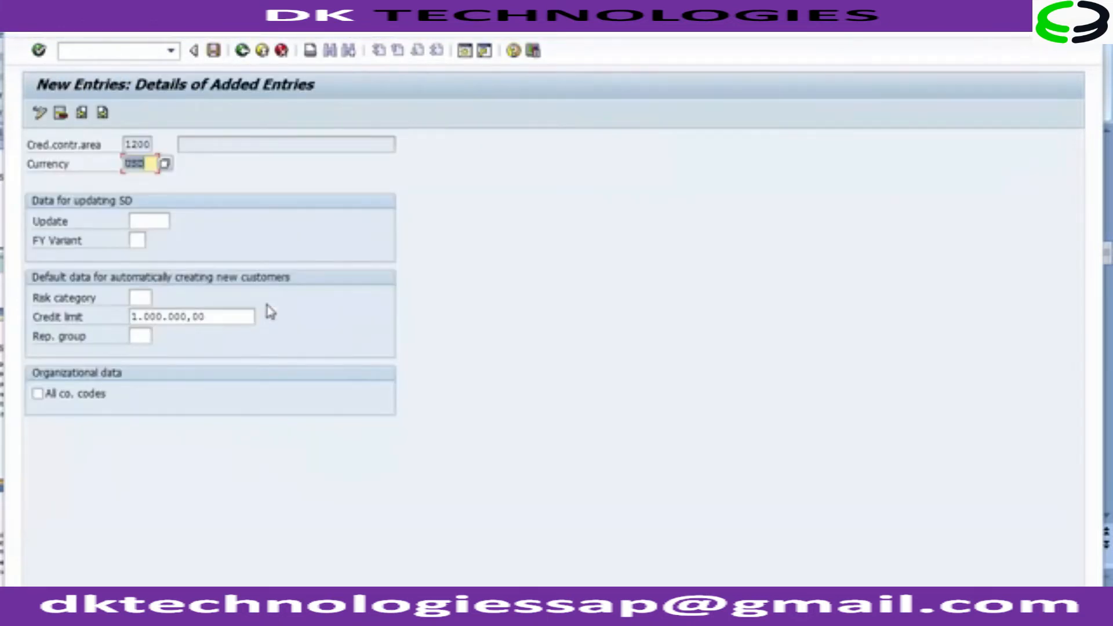
pyautogui.click(242, 51)
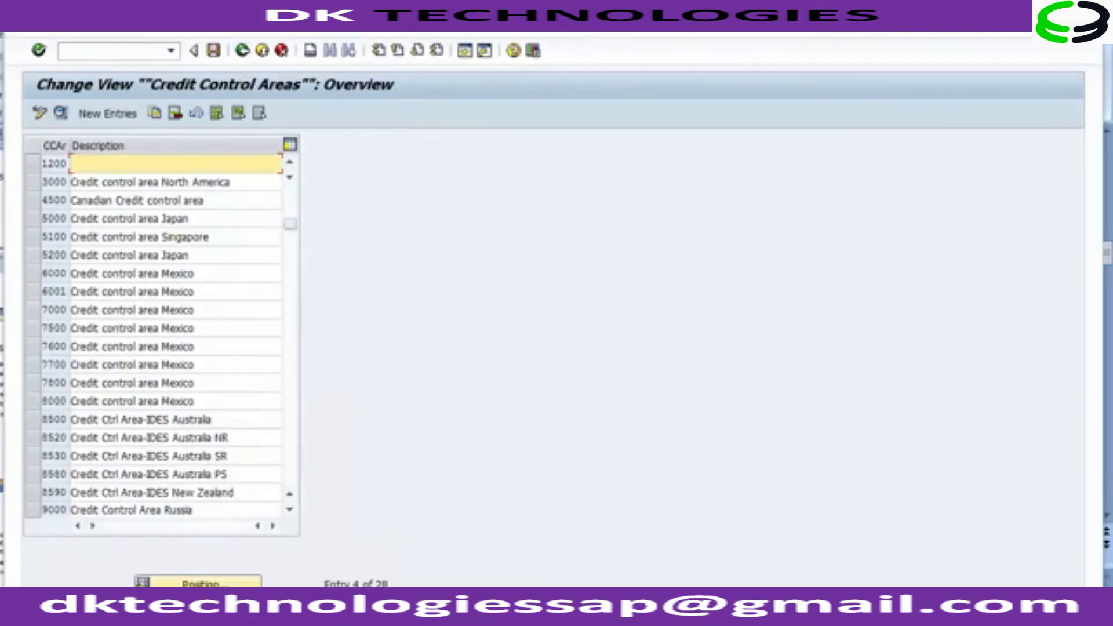
# Give credit control area 1200 the description Credit control area 1200, then save and return to the IMG structure
pyautogui.hotkey('alt', 'Tab')
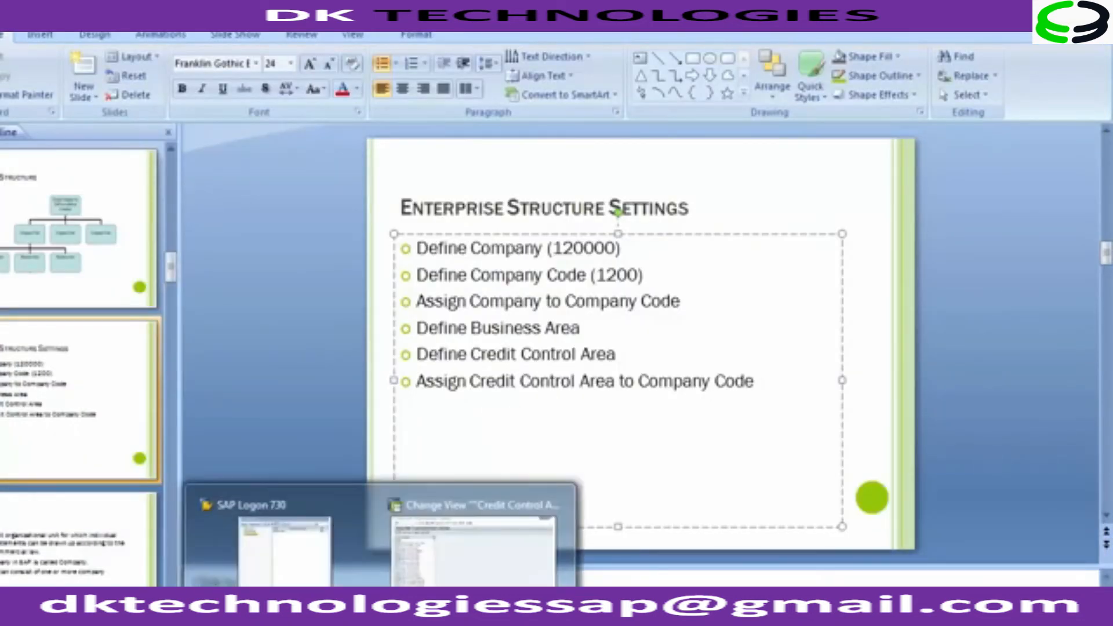
pyautogui.click(442, 574)
pyautogui.click(83, 164)
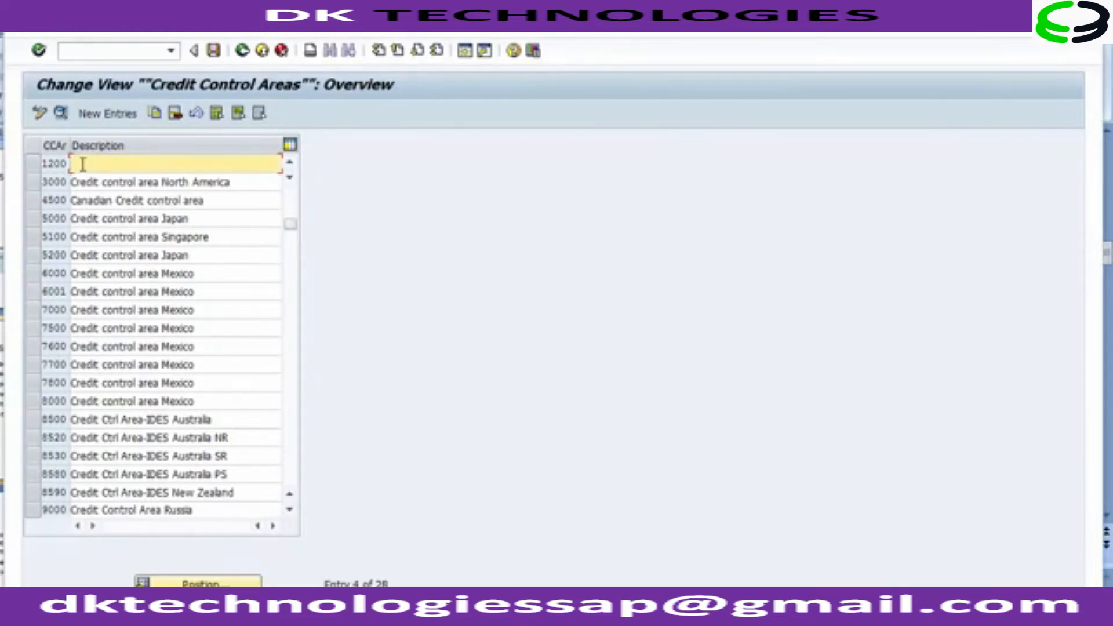
pyautogui.write('Credit')
pyautogui.press('BackSpace')
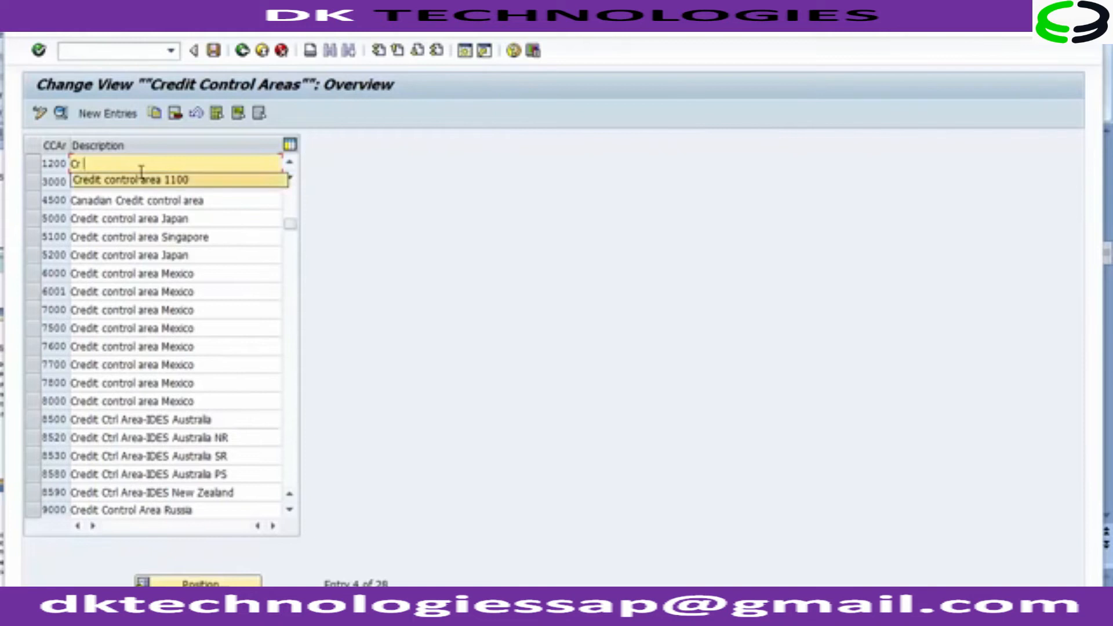
pyautogui.click(141, 172)
pyautogui.press('BackSpace')
pyautogui.press('BackSpace')
pyautogui.press('BackSpace')
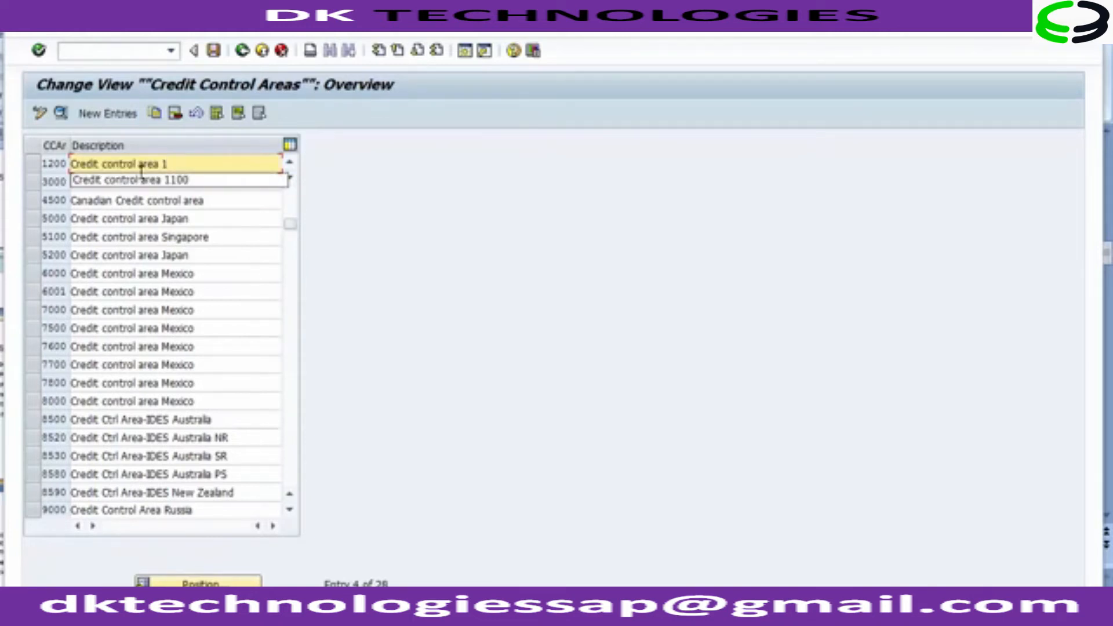
pyautogui.write('200')
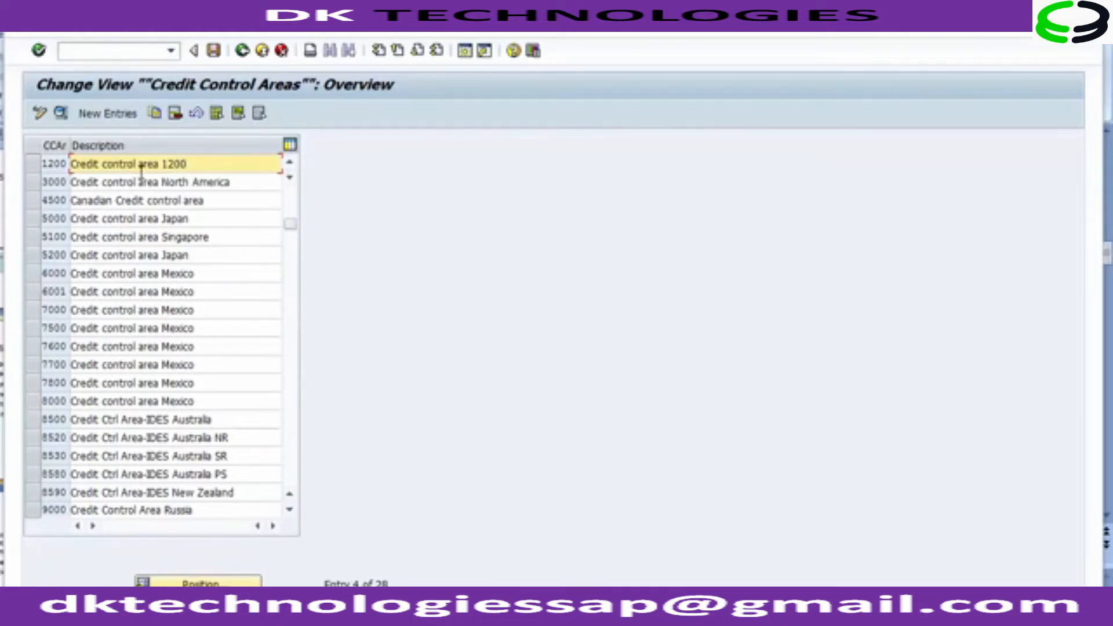
pyautogui.click(214, 51)
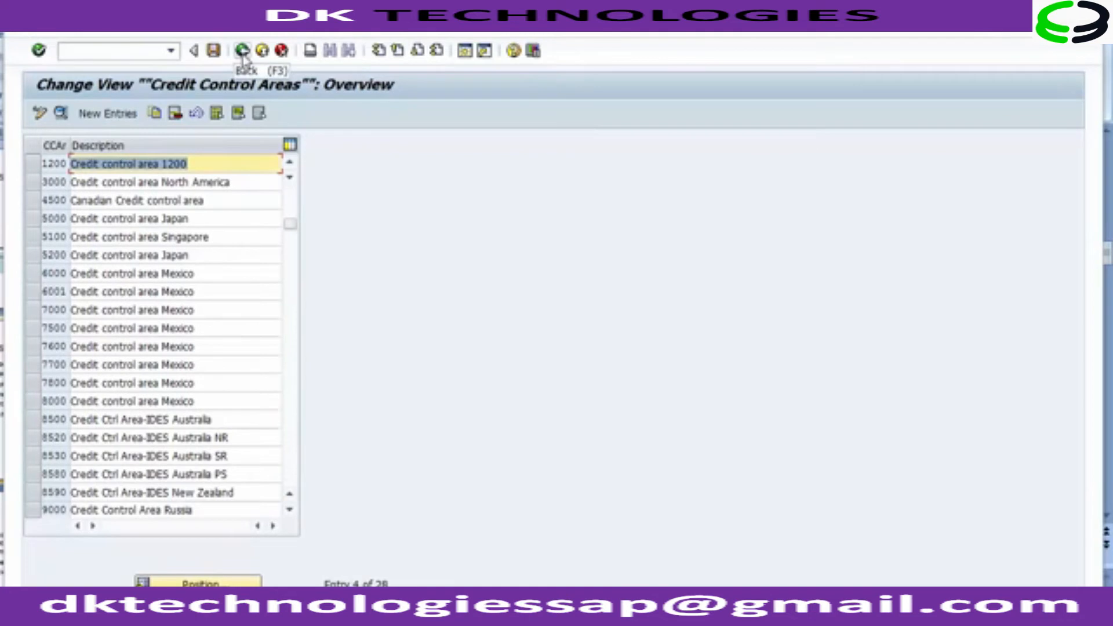
pyautogui.click(242, 51)
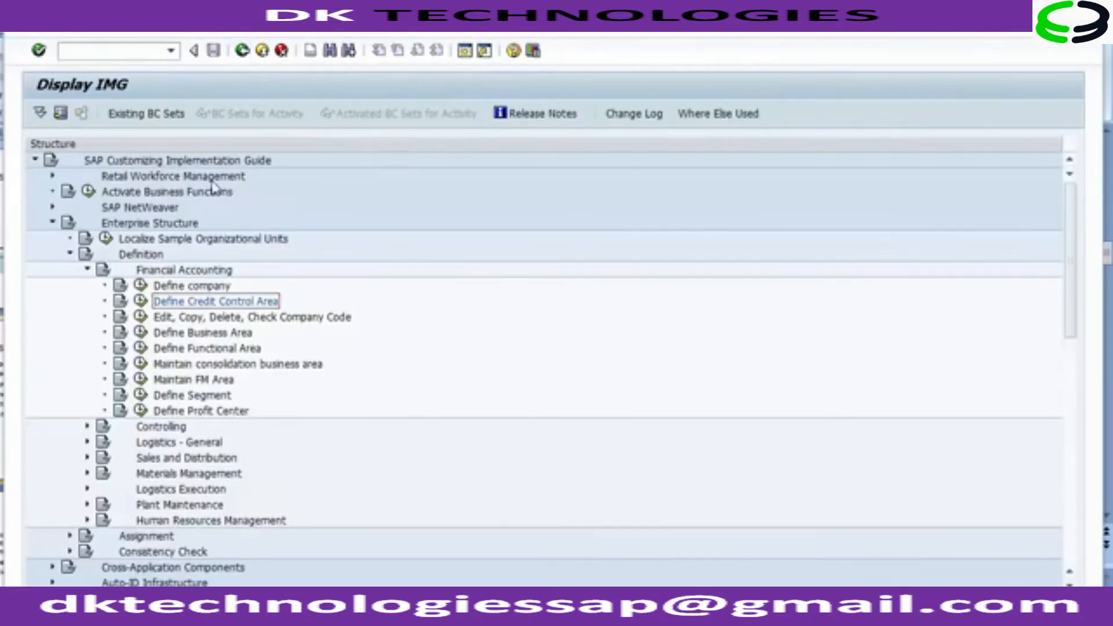
# Open the Assign company code to credit control area activity under Enterprise Structure, Assignment, Financial Accounting
pyautogui.click(124, 258)
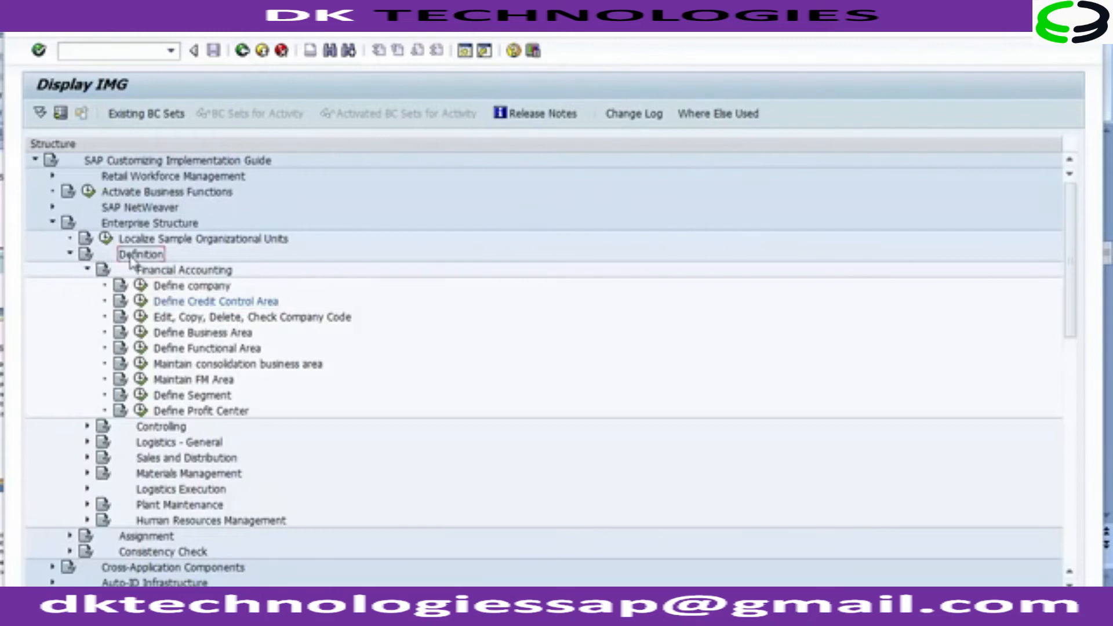
pyautogui.click(69, 255)
pyautogui.press('Down')
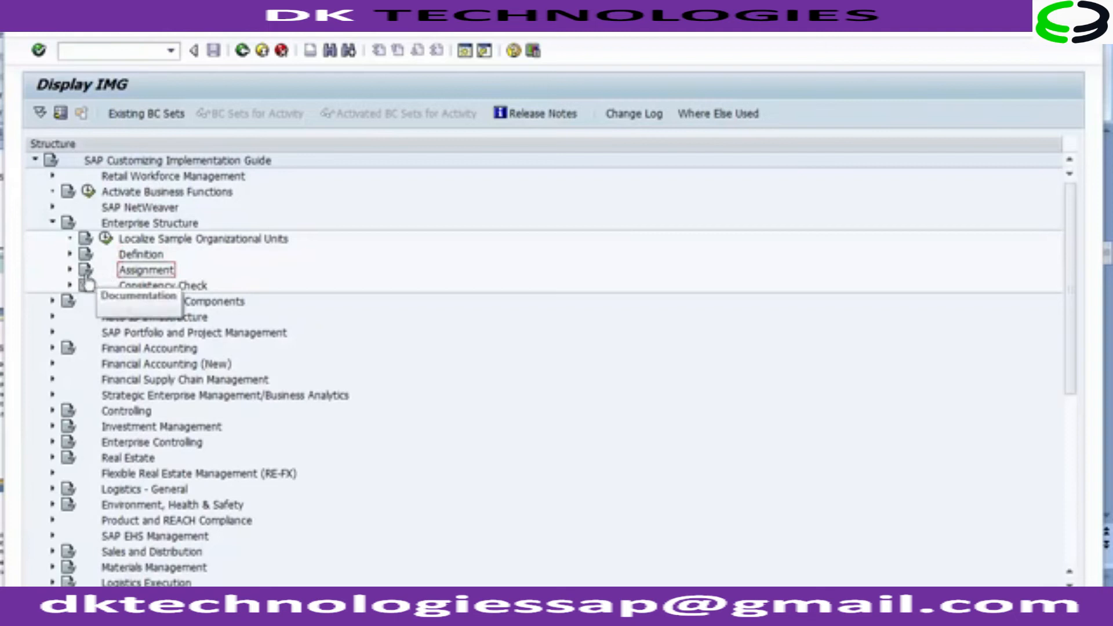
pyautogui.click(70, 270)
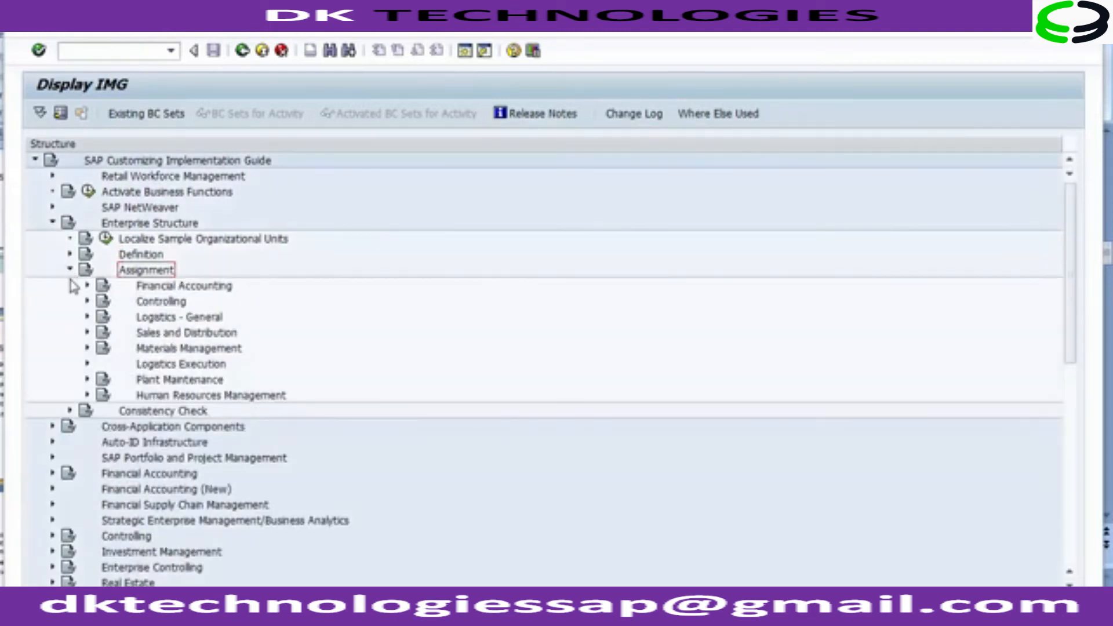
pyautogui.click(87, 286)
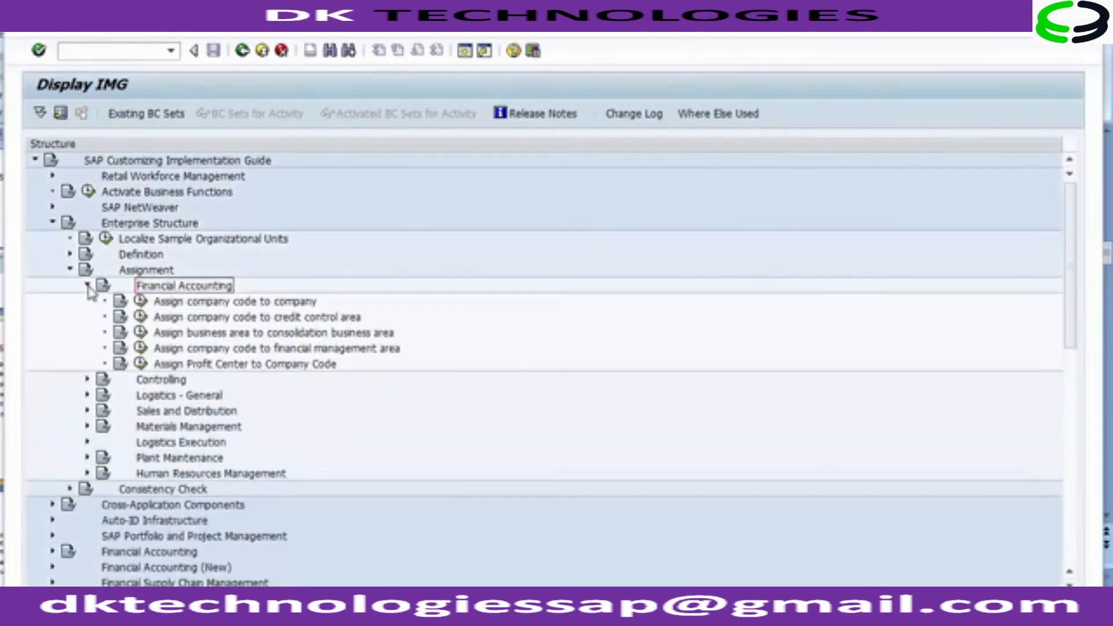
pyautogui.click(264, 323)
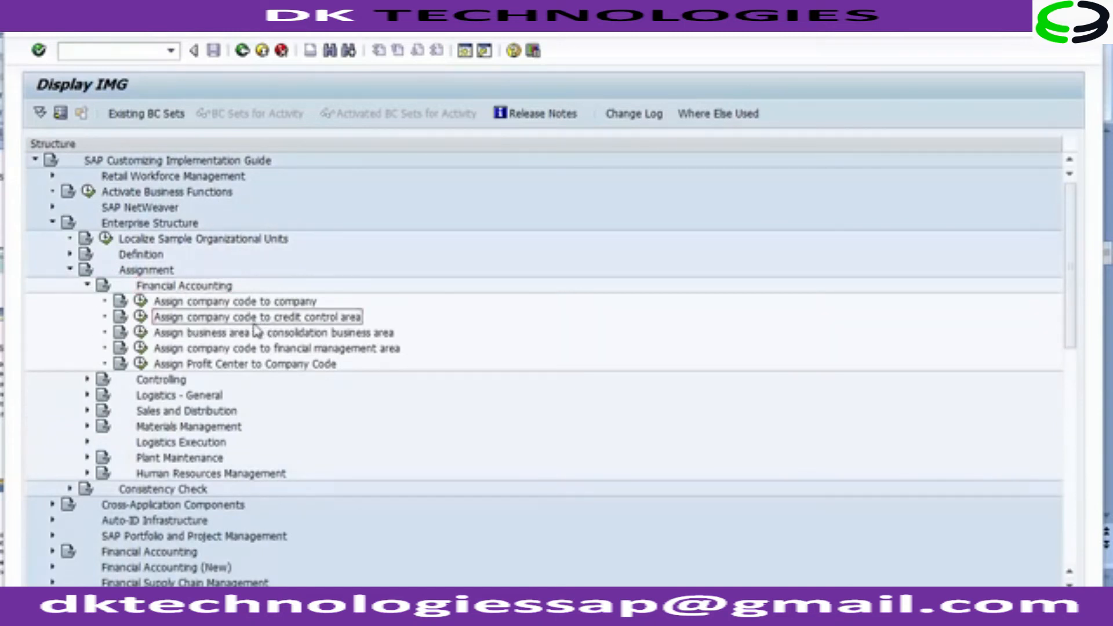
pyautogui.click(141, 319)
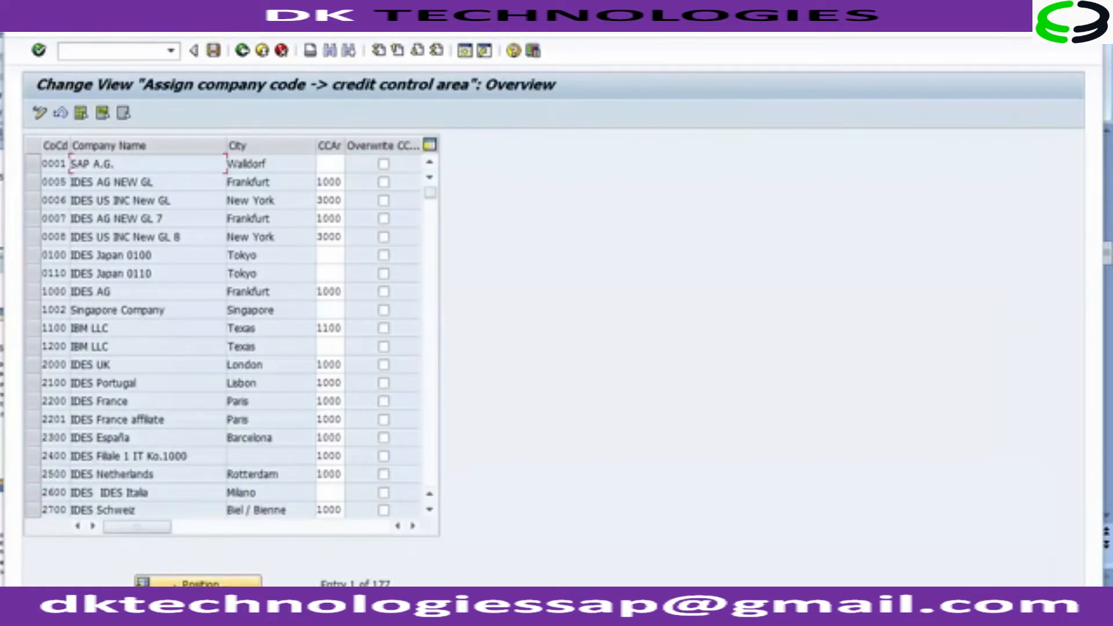
# Locate company code 1200 in the assignment list and assign it to credit control area 1200
pyautogui.click(197, 583)
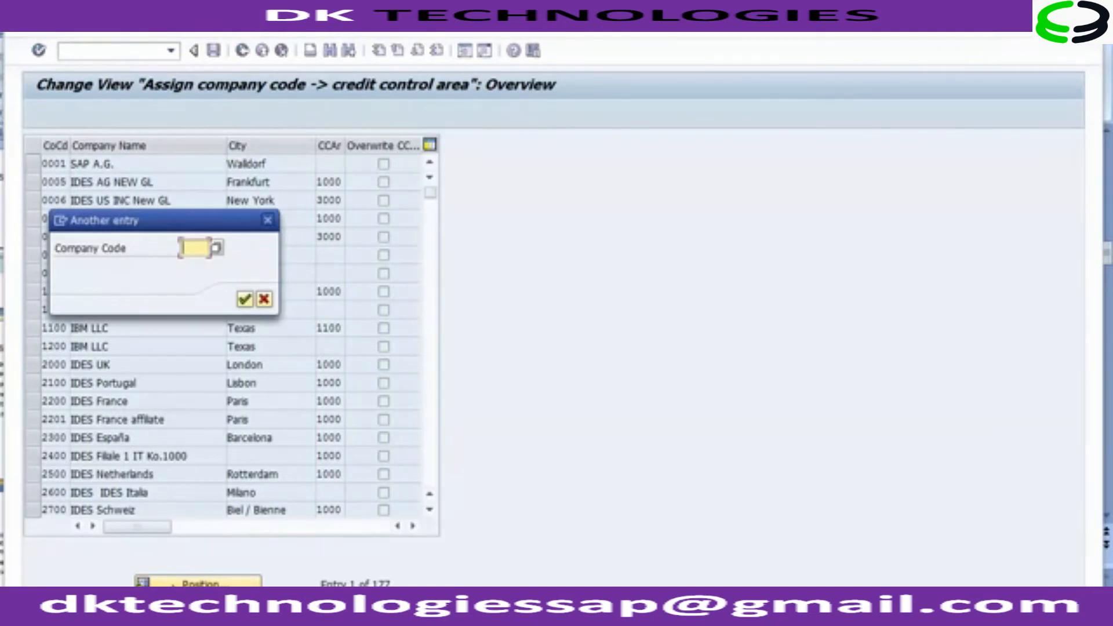
pyautogui.write('1200')
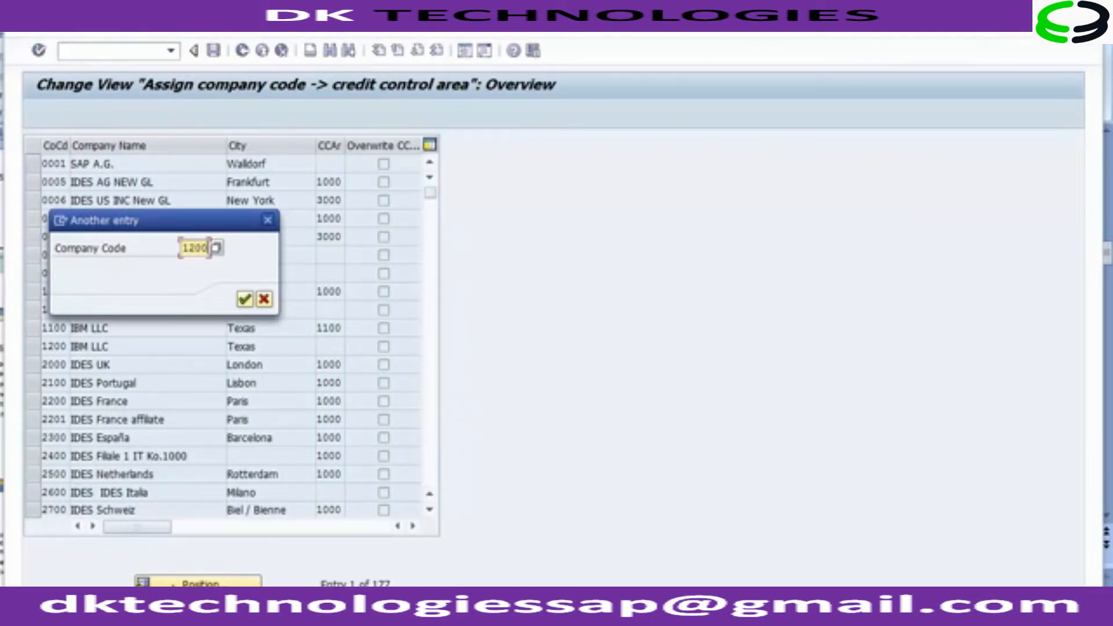
pyautogui.press('Return')
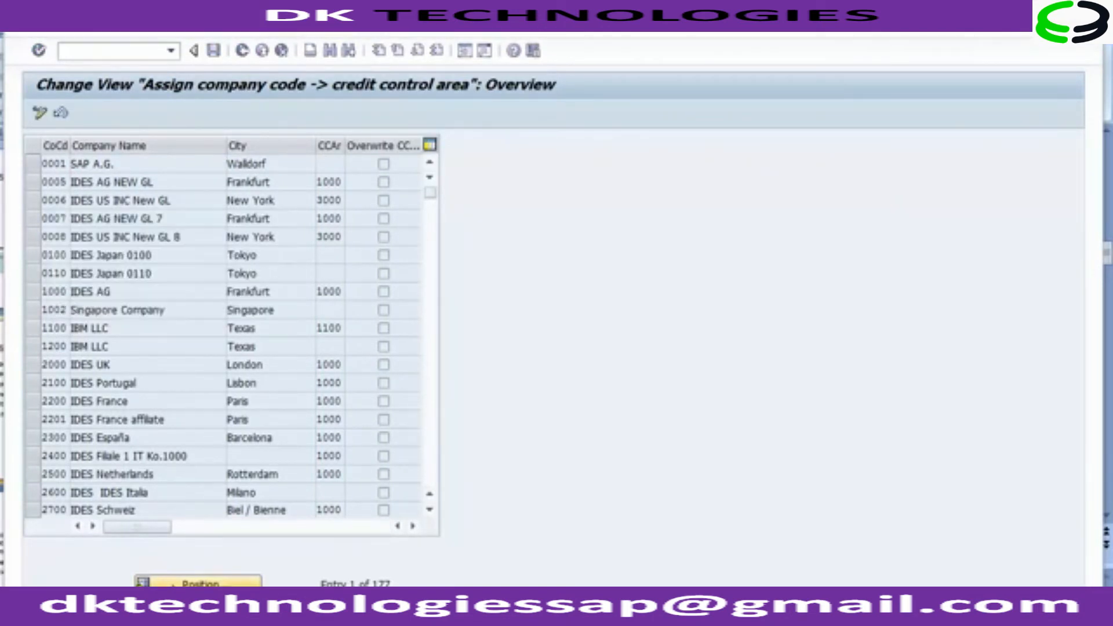
pyautogui.click(333, 165)
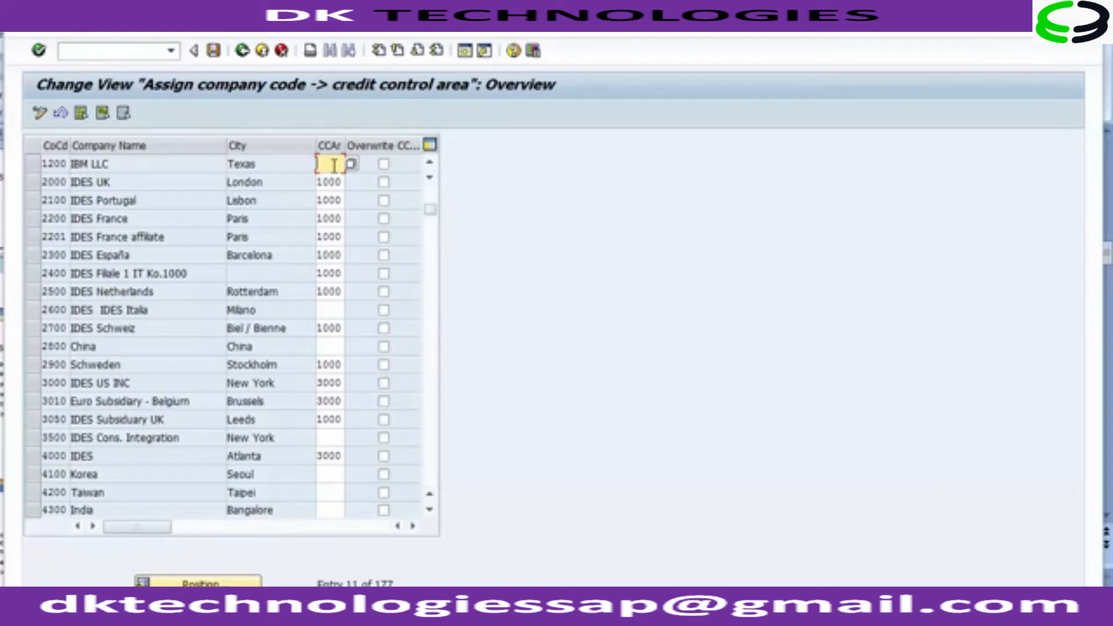
pyautogui.press('Return')
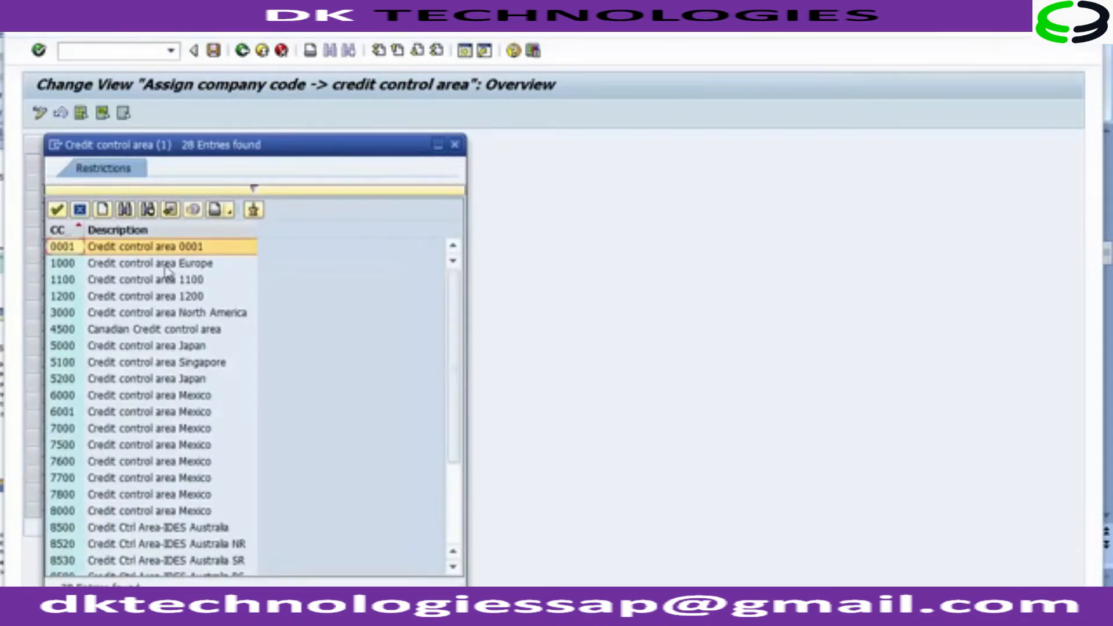
pyautogui.click(153, 297)
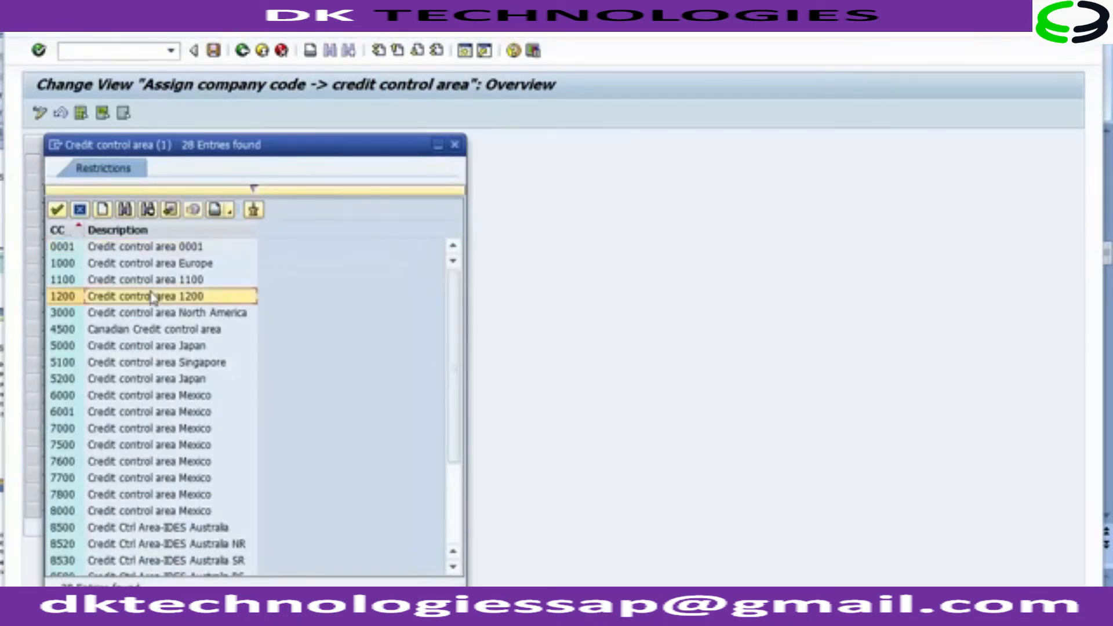
pyautogui.doubleClick(63, 297)
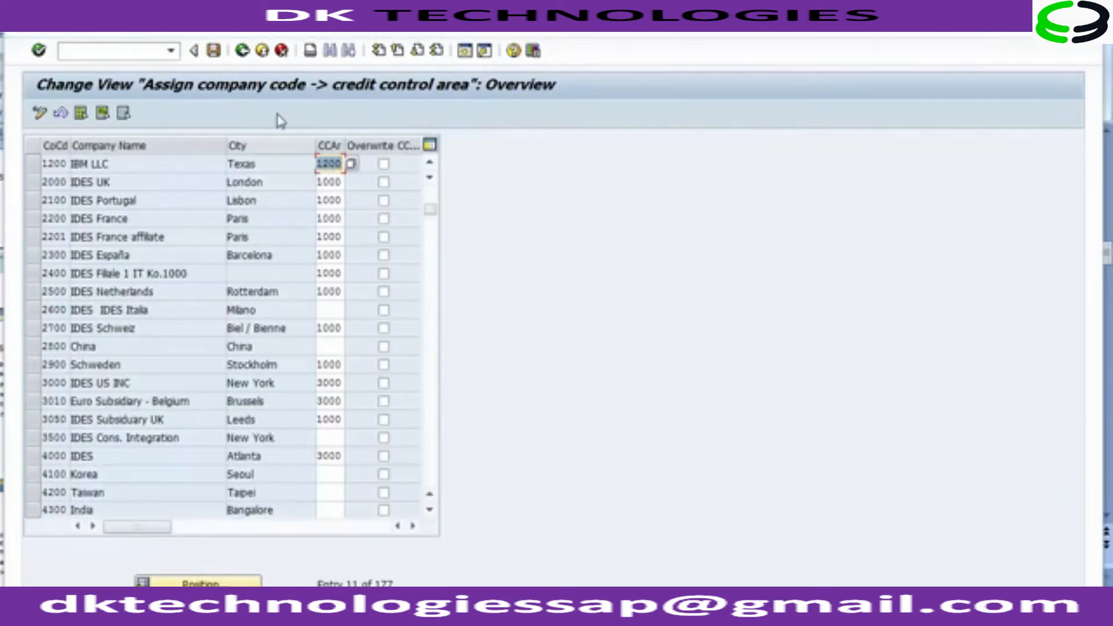
# Save the credit control area assignment in the FICO Configurations customizing request and switch to the Enterprise Structure Settings slide in PowerPoint
pyautogui.click(214, 51)
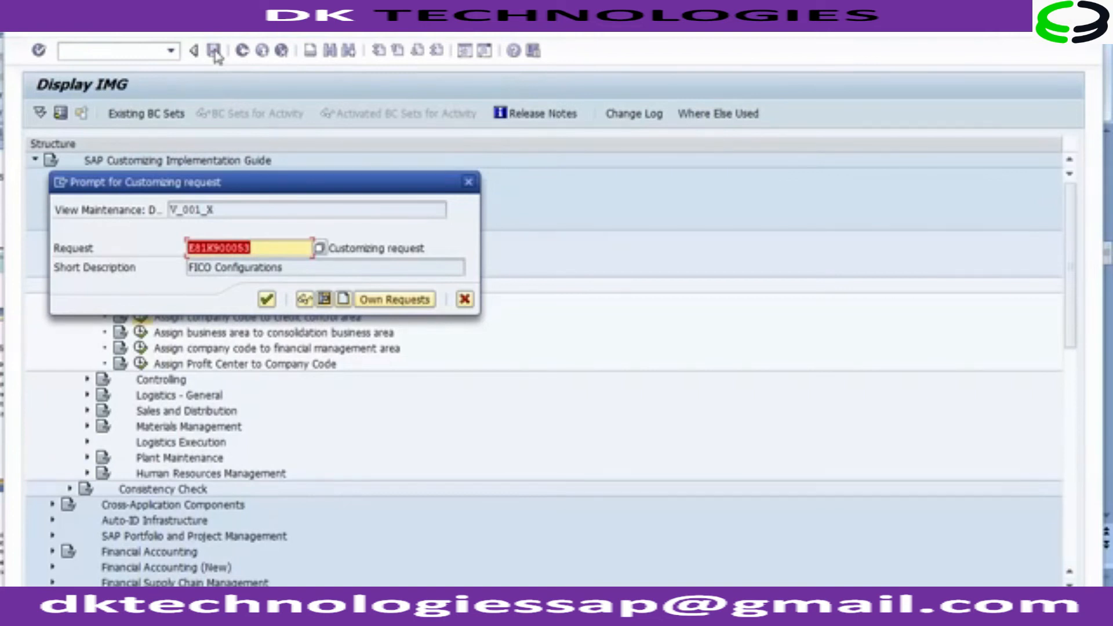
pyautogui.click(267, 300)
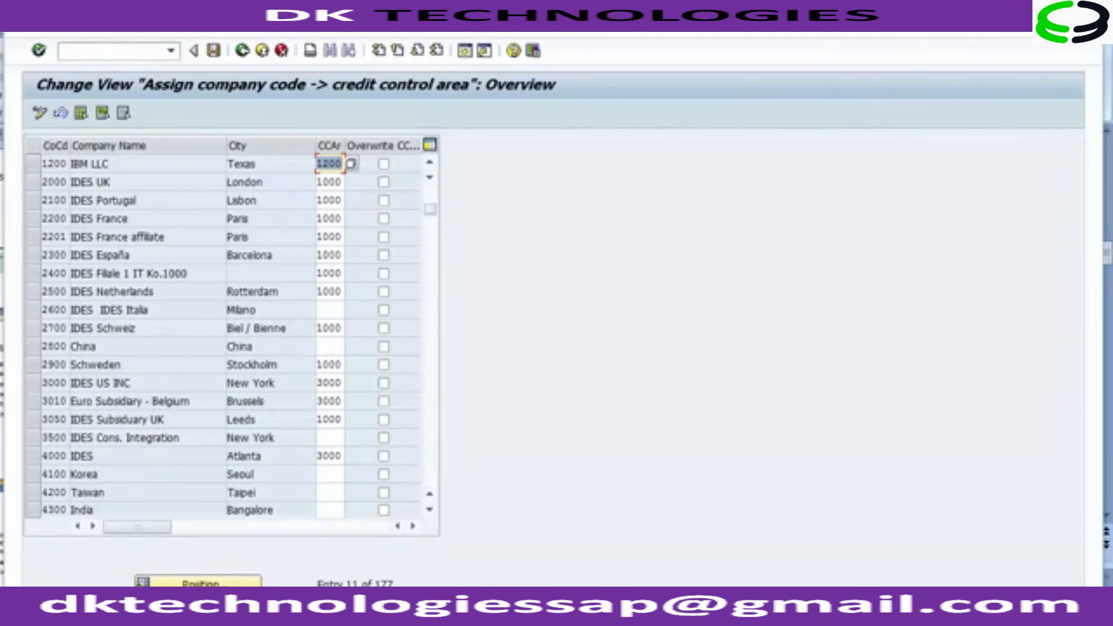
pyautogui.click(331, 548)
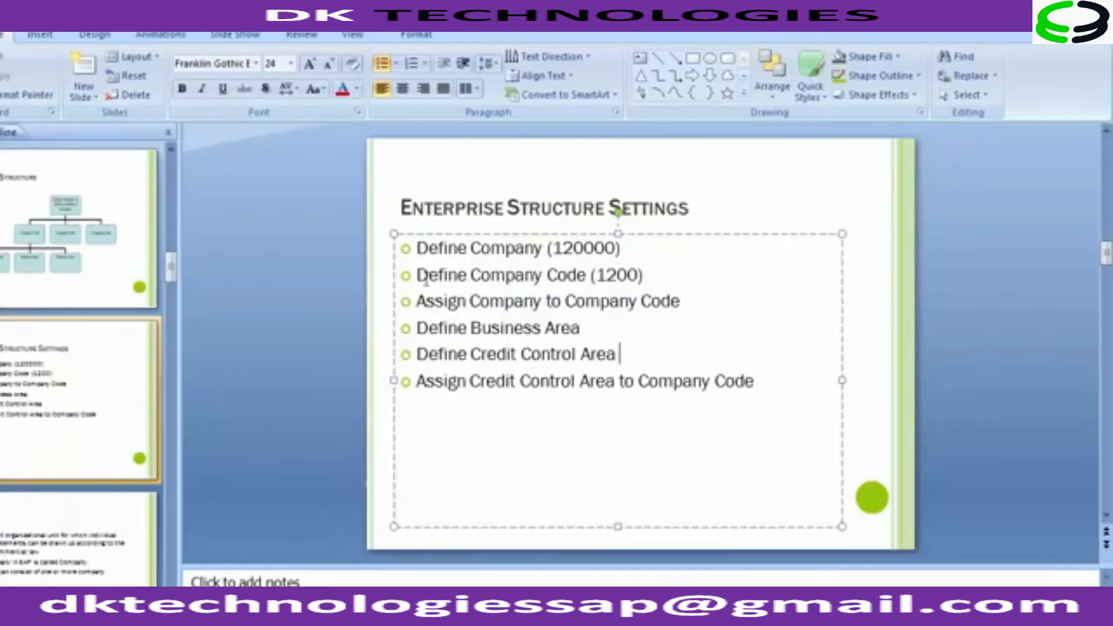
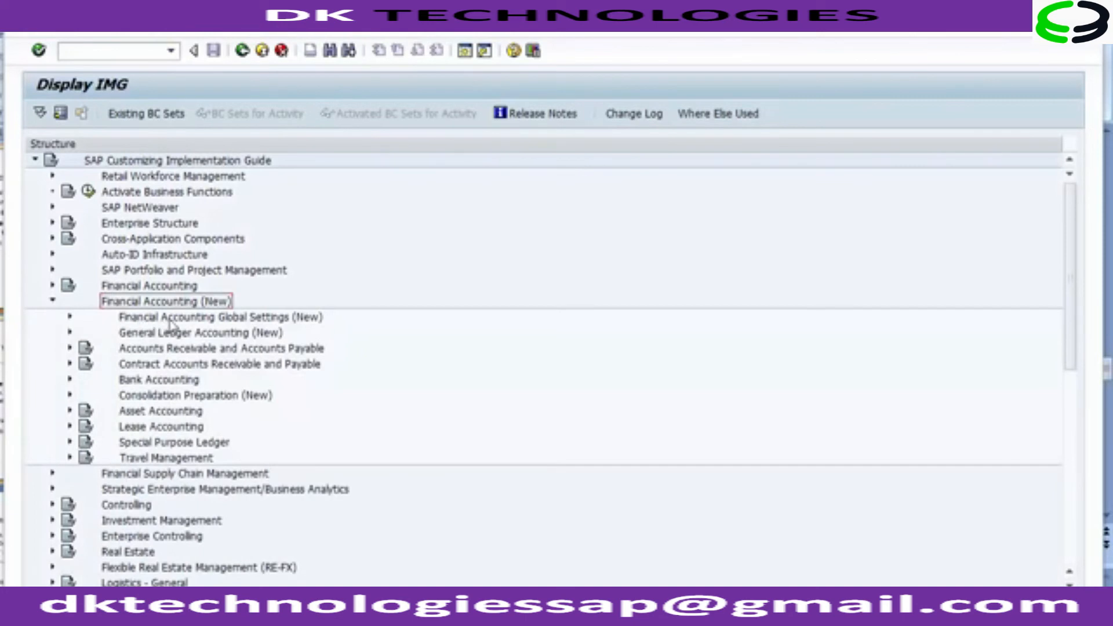
# Open the Maintain Fiscal Year Variant activity under Financial Accounting Global Settings (New), Ledgers, Fiscal Year and Posting Periods
pyautogui.click(169, 320)
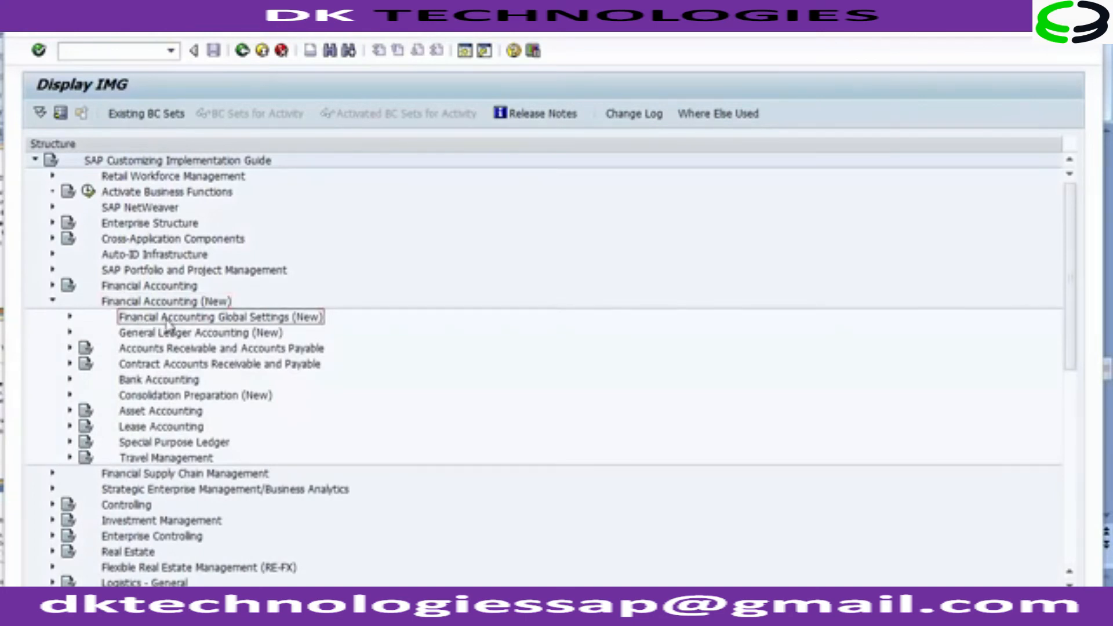
pyautogui.click(70, 317)
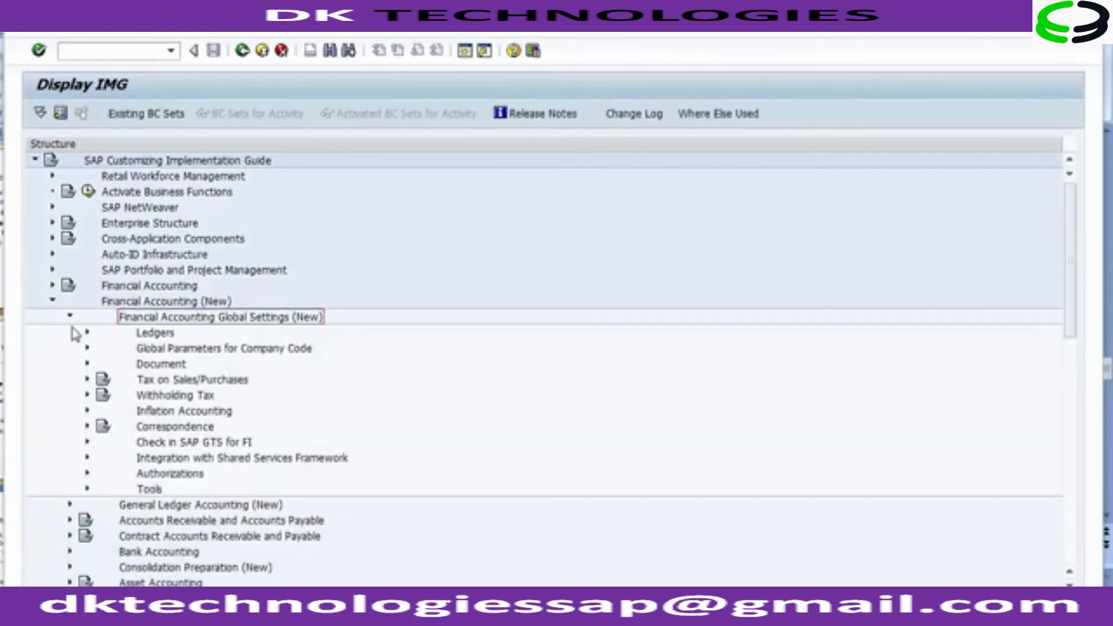
pyautogui.click(139, 333)
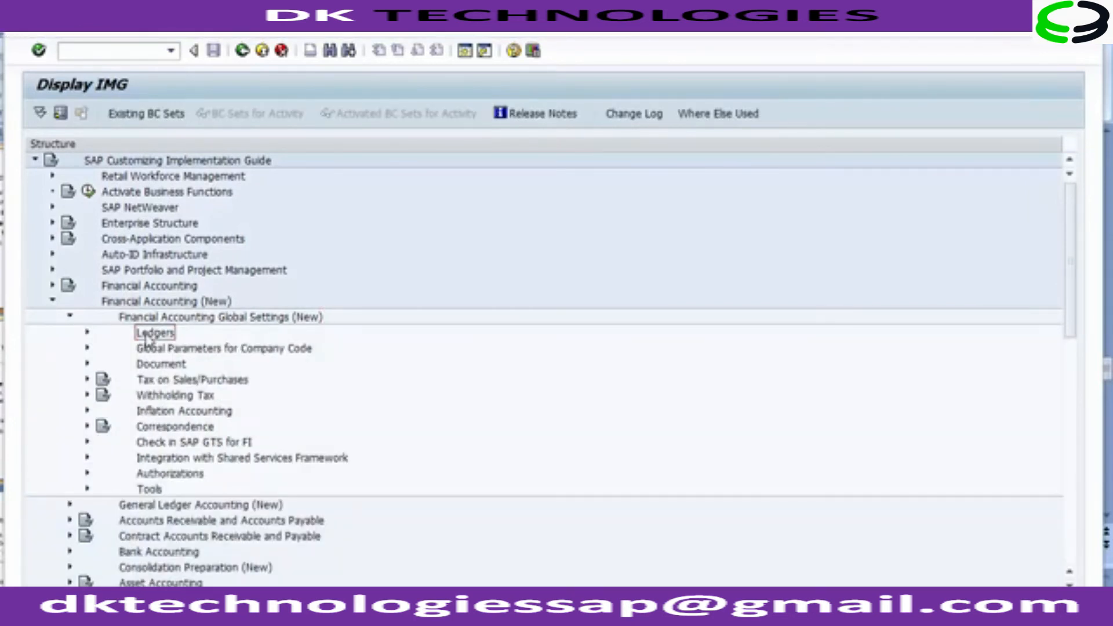
pyautogui.click(88, 333)
pyautogui.click(197, 383)
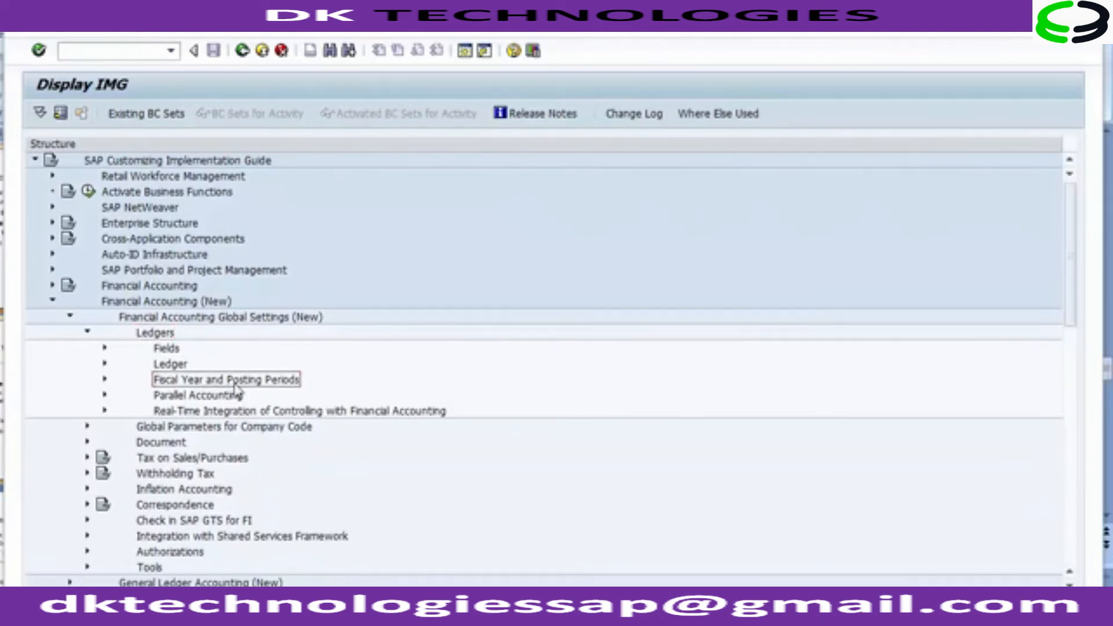
pyautogui.click(105, 381)
pyautogui.click(215, 397)
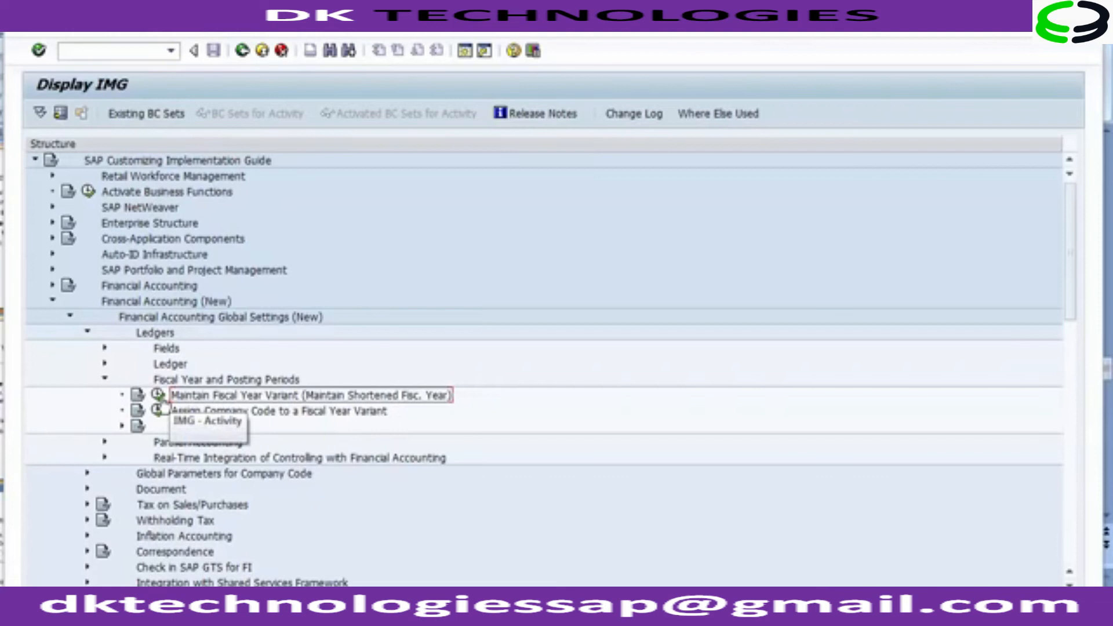
pyautogui.click(159, 396)
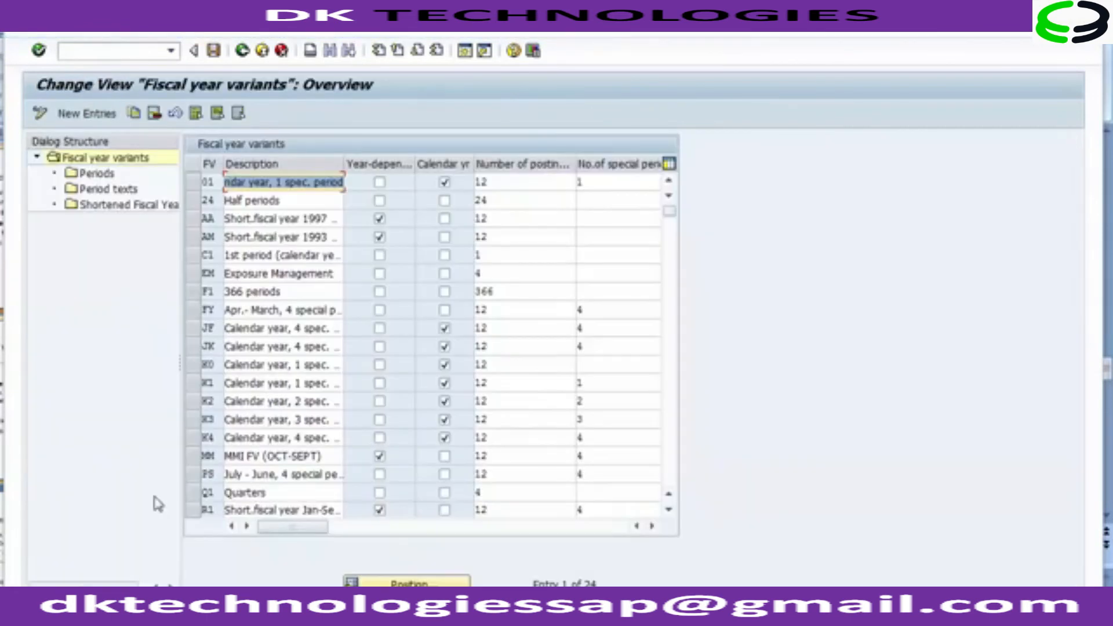
# Review the non-calendar fiscal year variants V3, V6 and V9 by marking their rows, and clear the marks
pyautogui.click(668, 489)
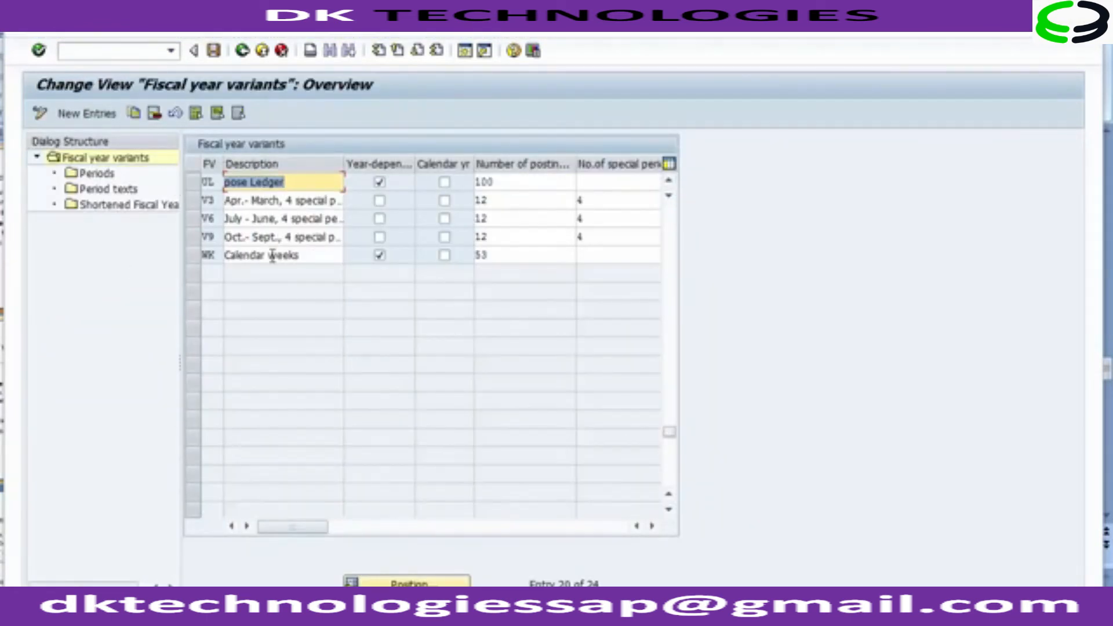
pyautogui.click(193, 200)
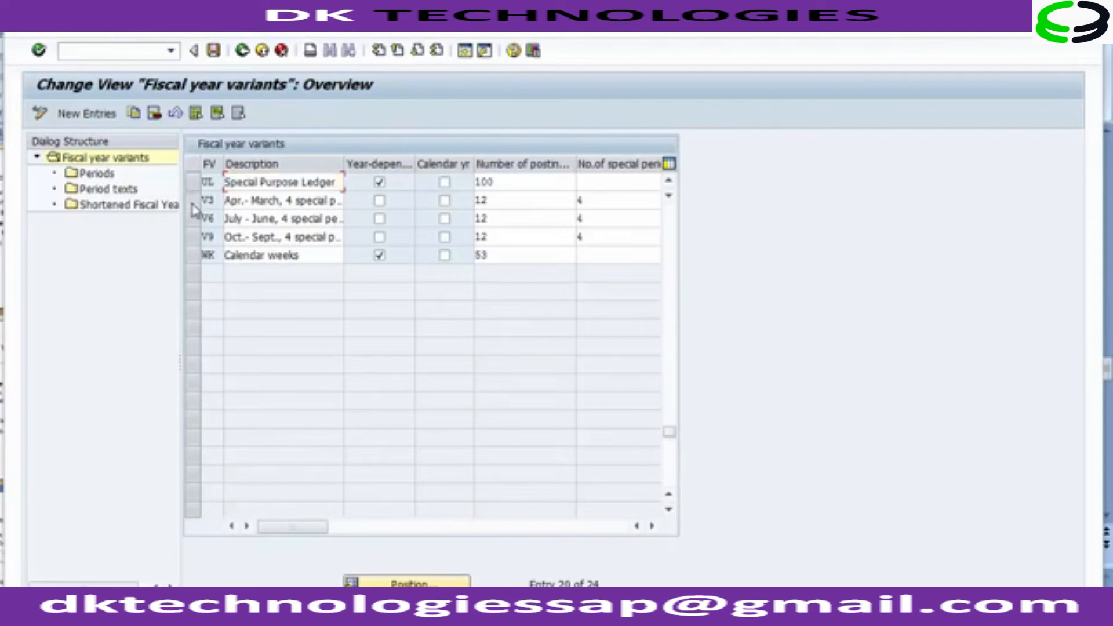
pyautogui.click(193, 218)
pyautogui.click(193, 237)
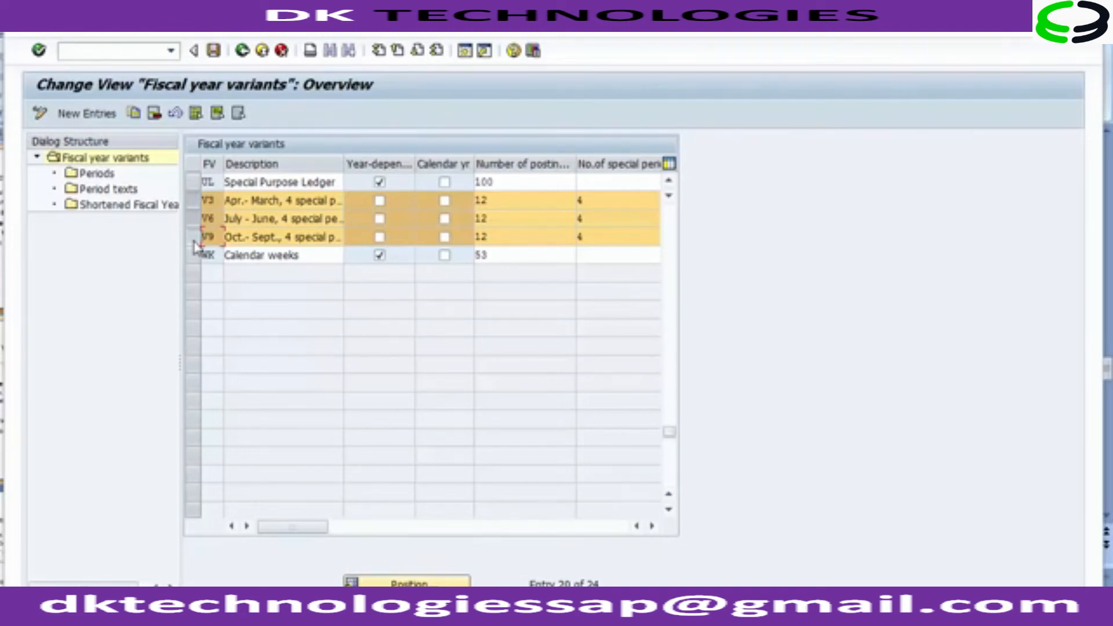
pyautogui.click(194, 236)
pyautogui.click(193, 218)
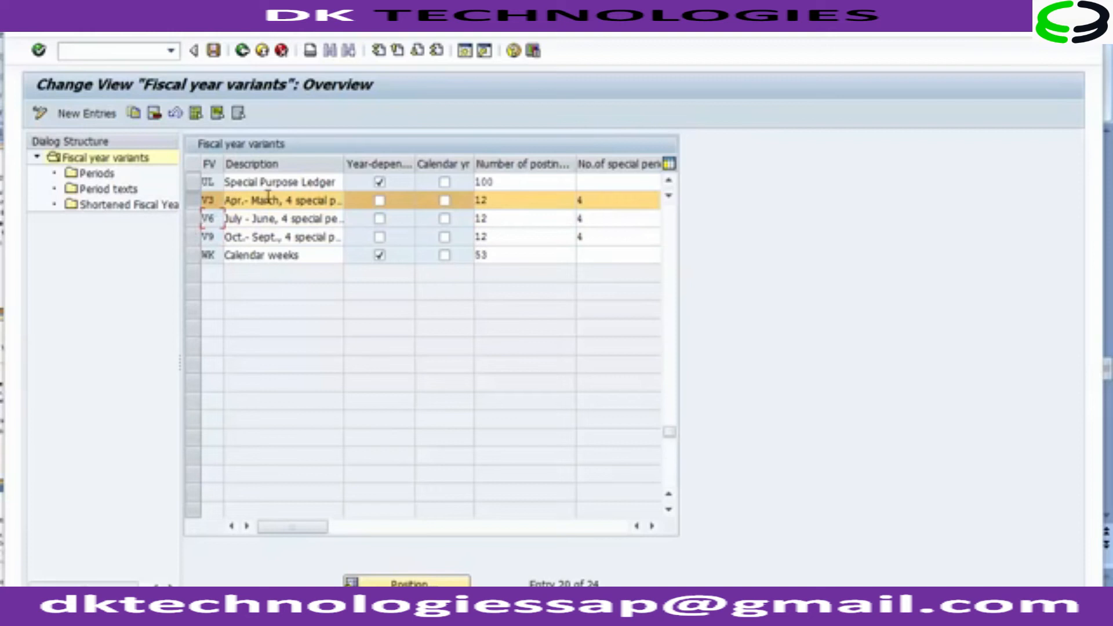
pyautogui.click(195, 203)
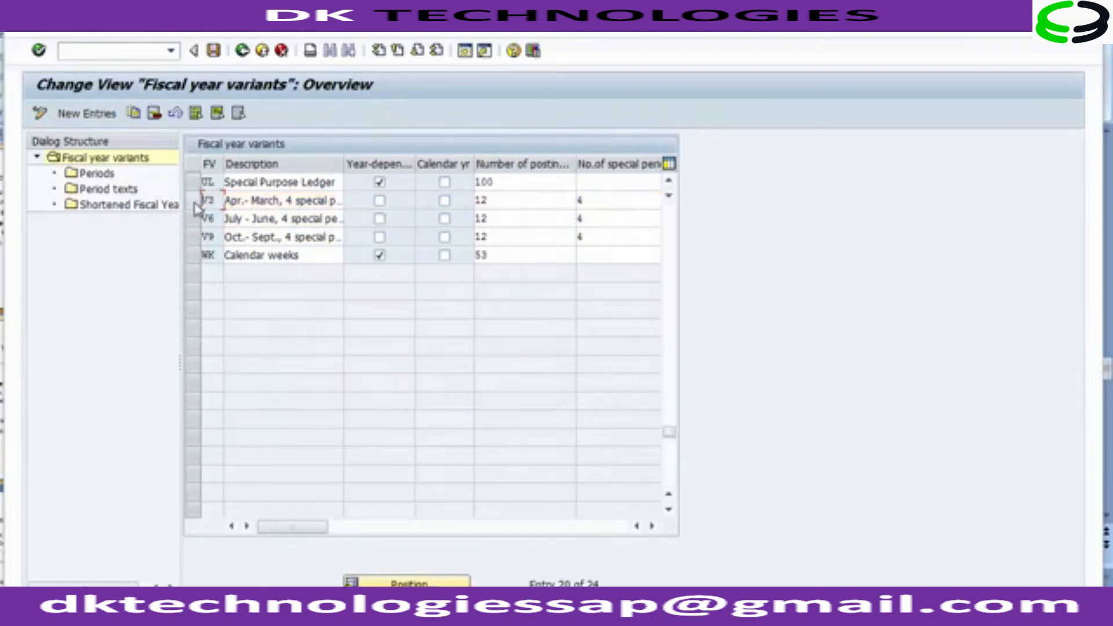
# Copy fiscal year variant V3 (Apr.- March, 4 special periods) to a new variant YY, including all dependent entries
pyautogui.click(195, 204)
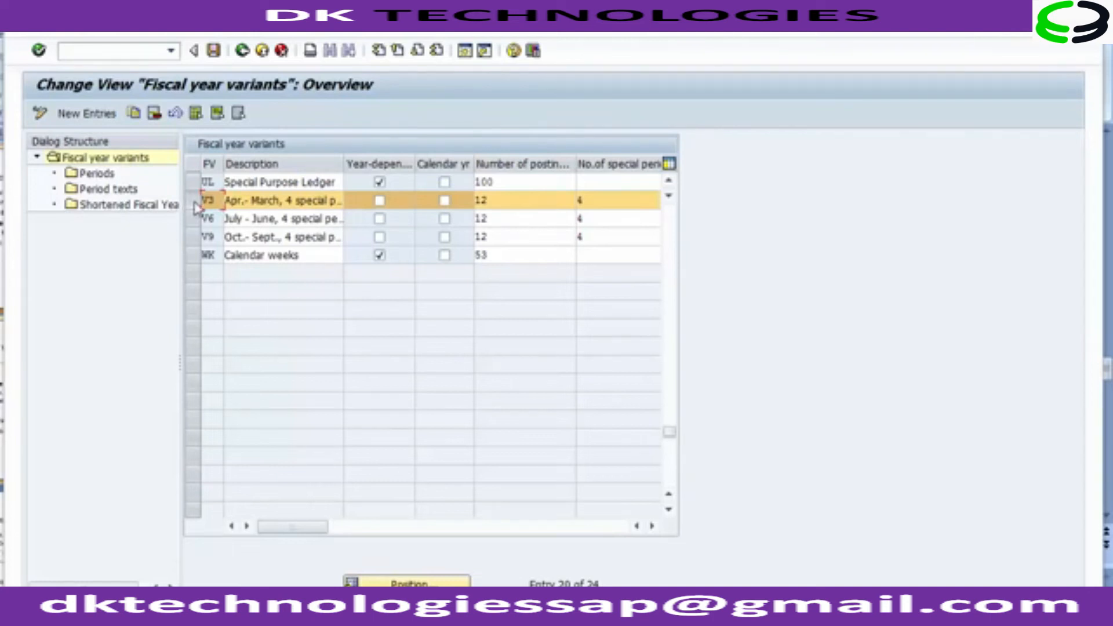
pyautogui.click(134, 114)
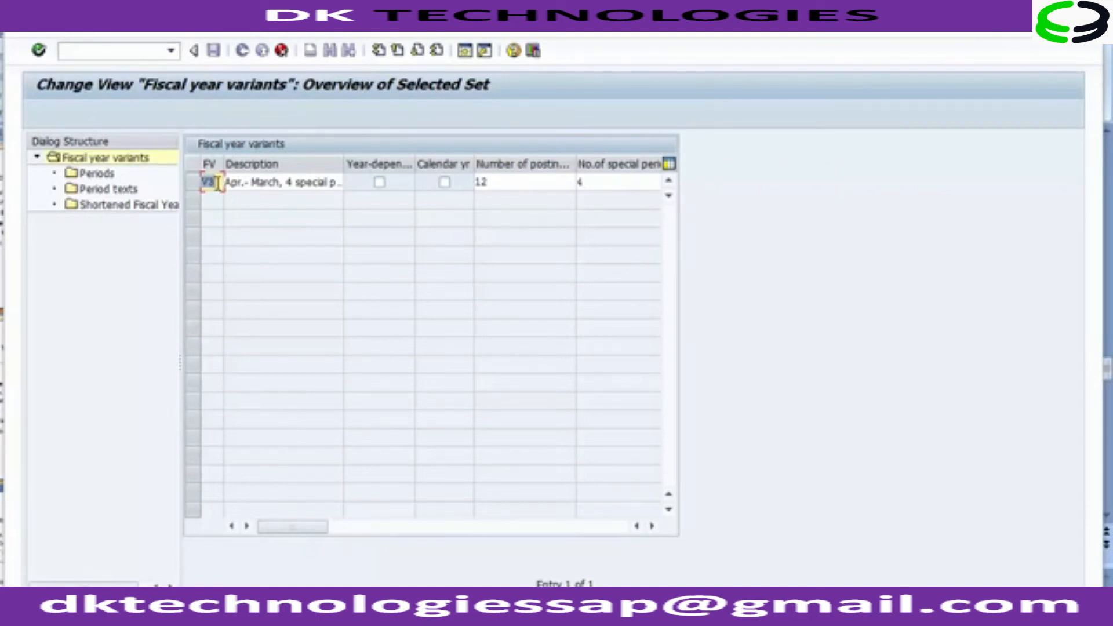
pyautogui.write('IB')
pyautogui.press('BackSpace')
pyautogui.press('BackSpace')
pyautogui.write('Y')
pyautogui.write('M')
pyautogui.press('Return')
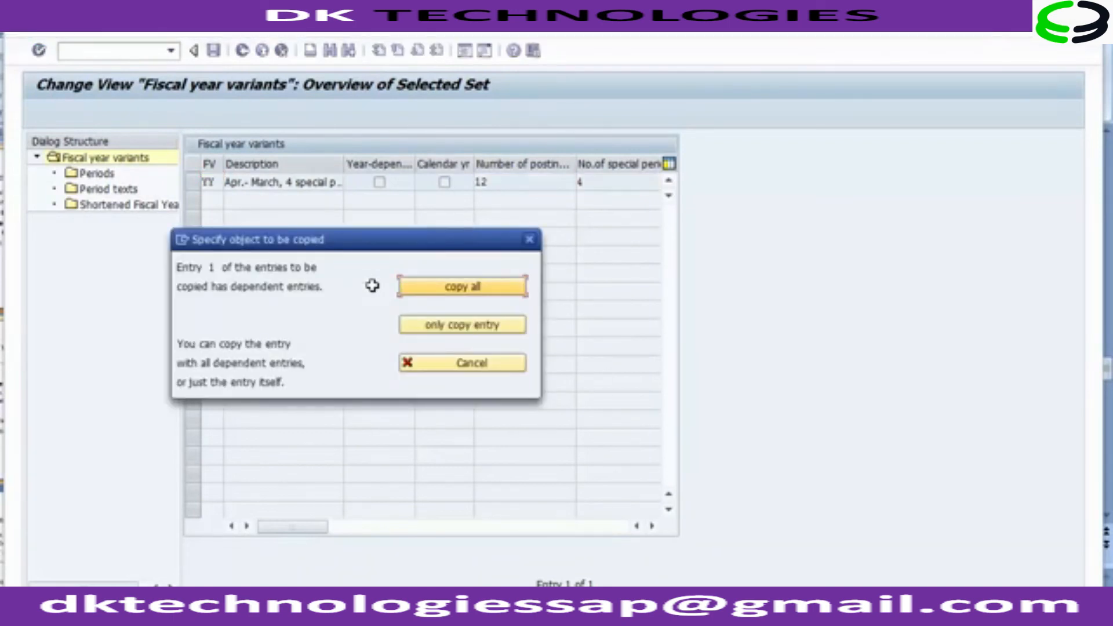
pyautogui.click(471, 295)
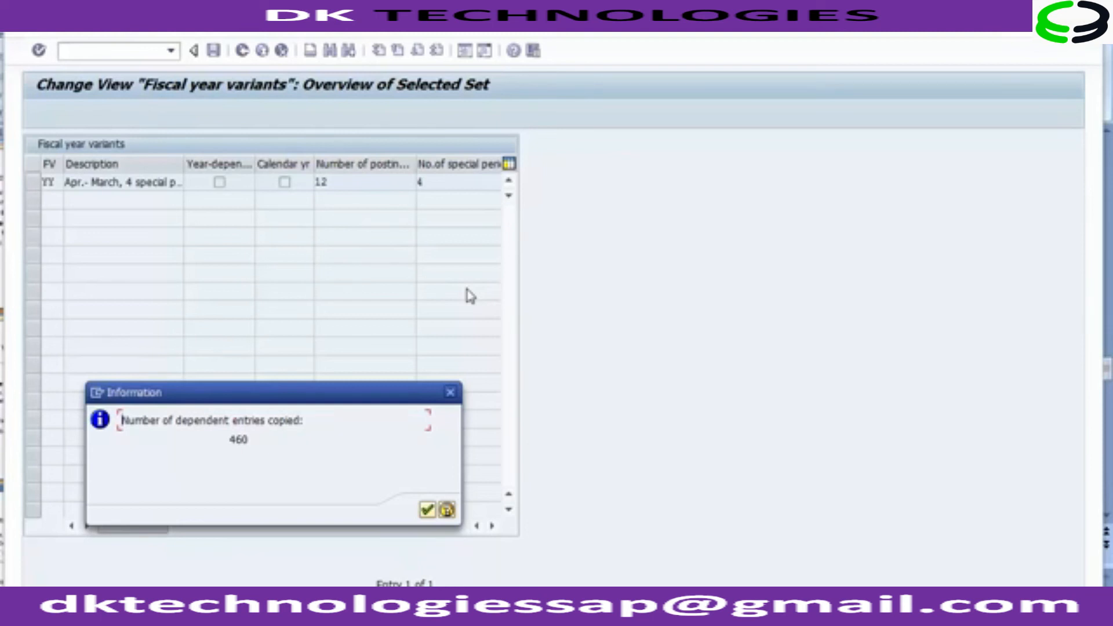
pyautogui.click(426, 519)
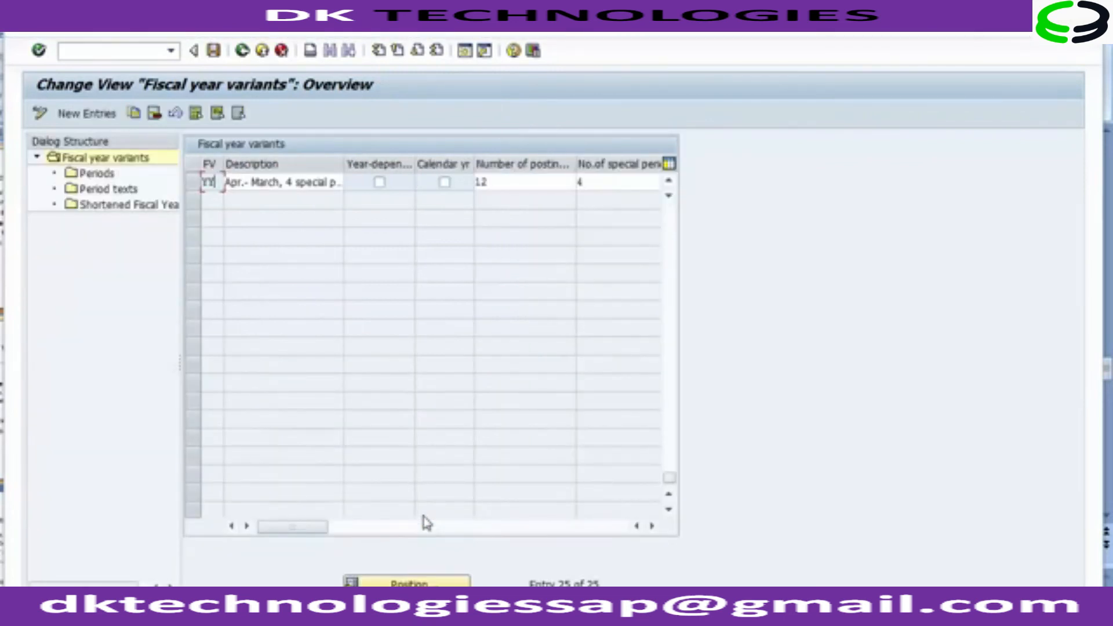
# Save fiscal year variant YY in the FICO Configurations customizing request and return to the IMG structure
pyautogui.click(215, 53)
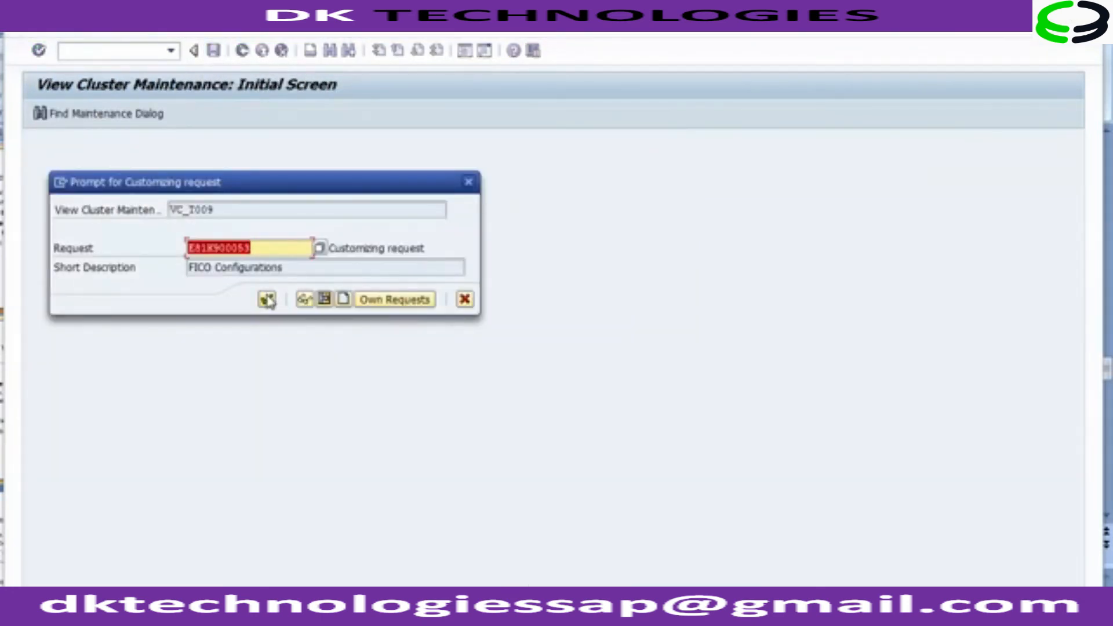
pyautogui.click(267, 299)
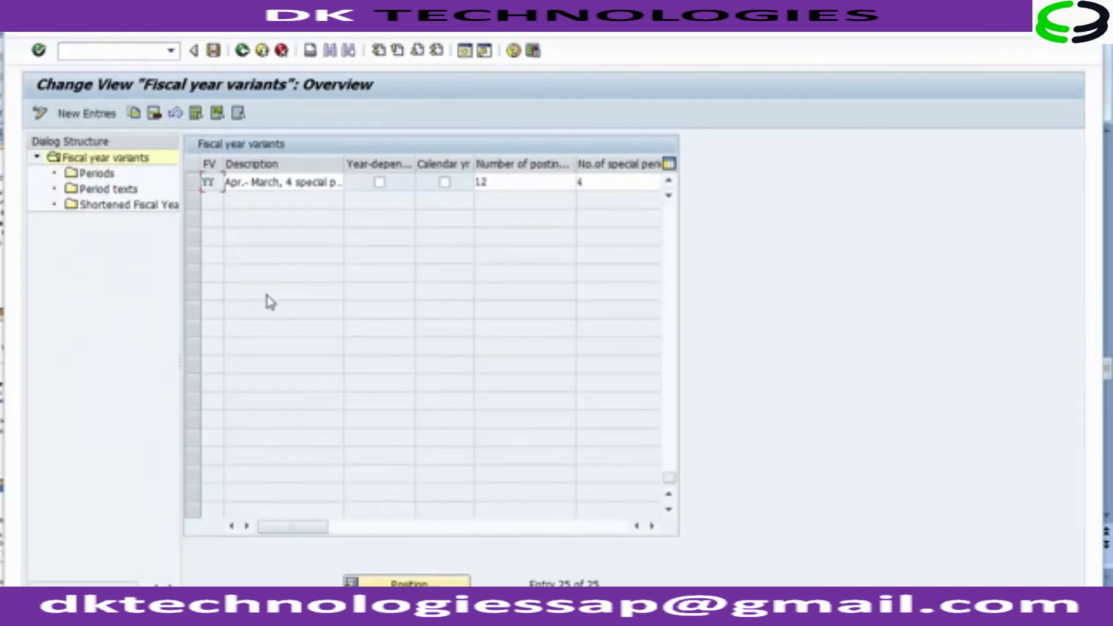
pyautogui.click(242, 53)
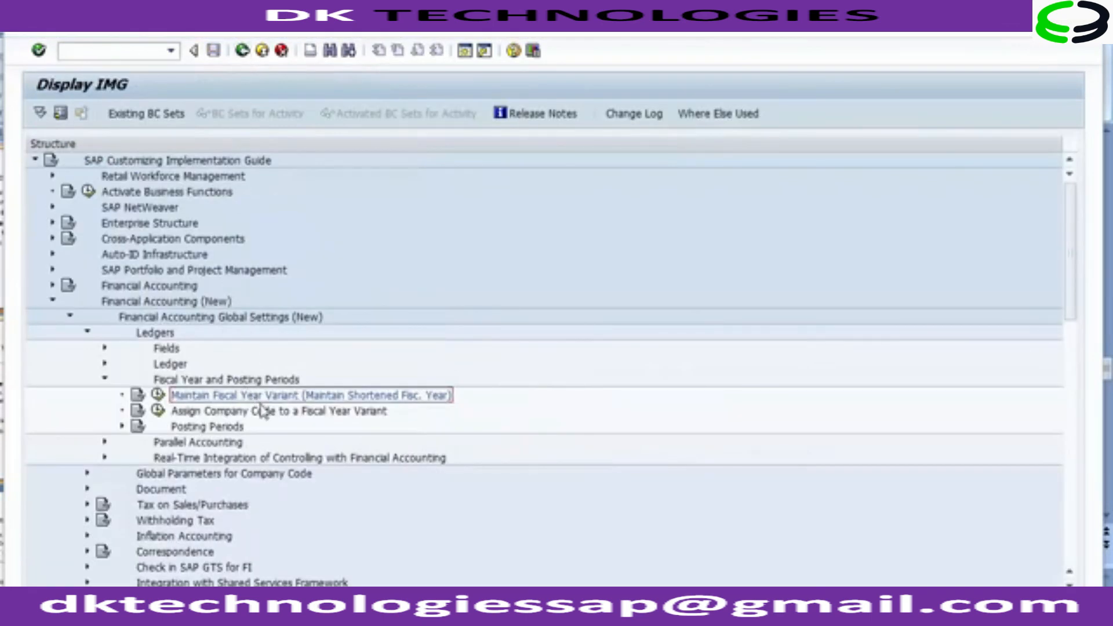
# Open the Assign Company Code to a Fiscal Year Variant activity under Fiscal Year and Posting Periods
pyautogui.click(264, 412)
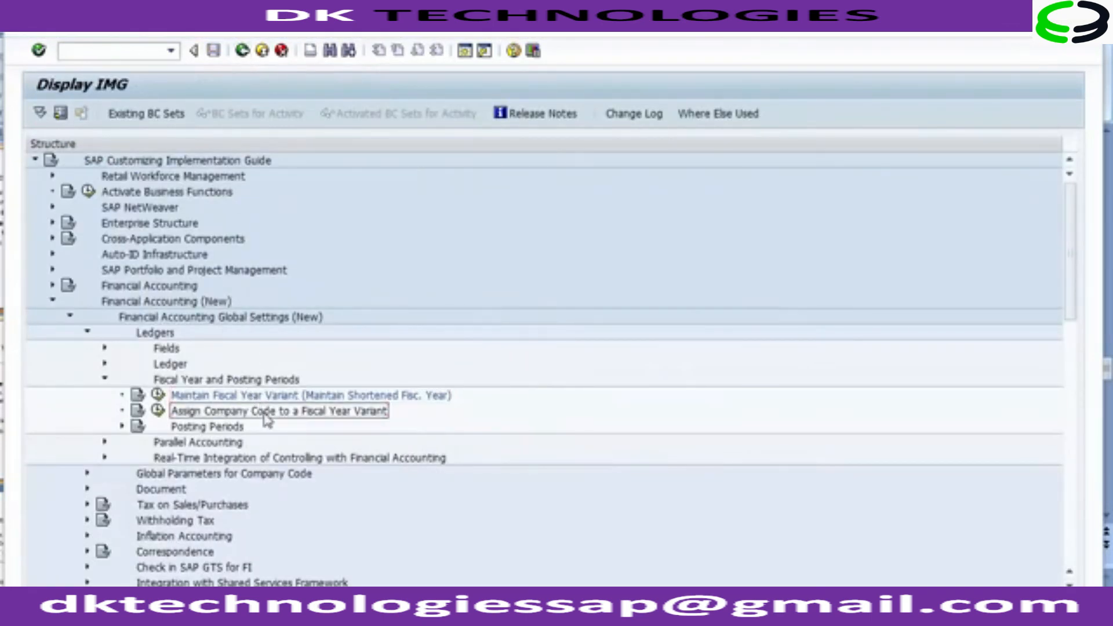
pyautogui.click(243, 400)
pyautogui.click(241, 412)
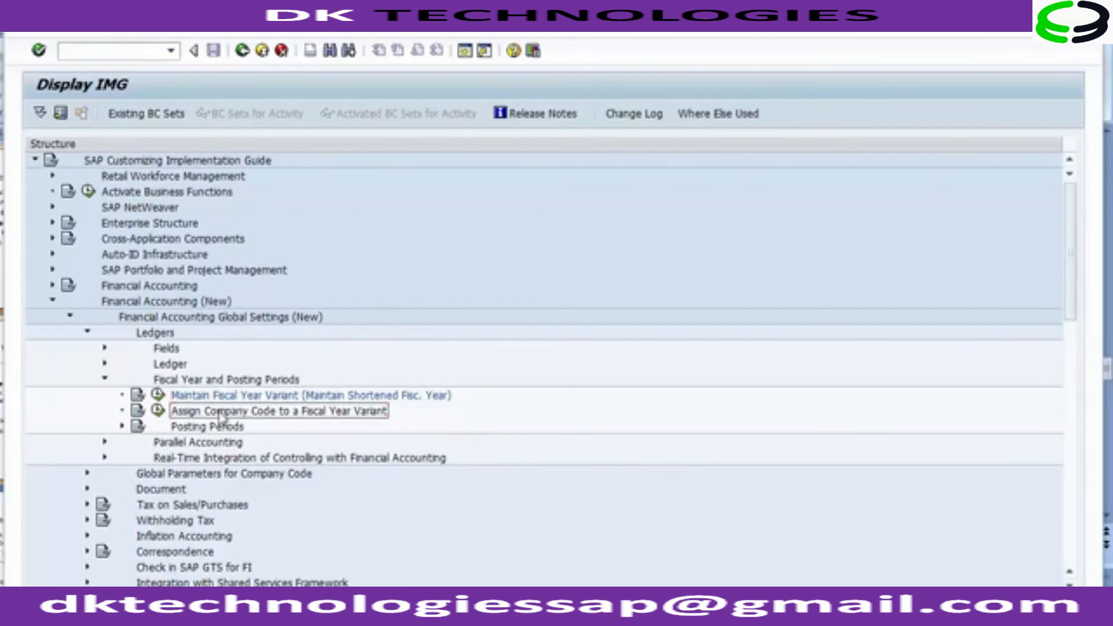
pyautogui.click(159, 411)
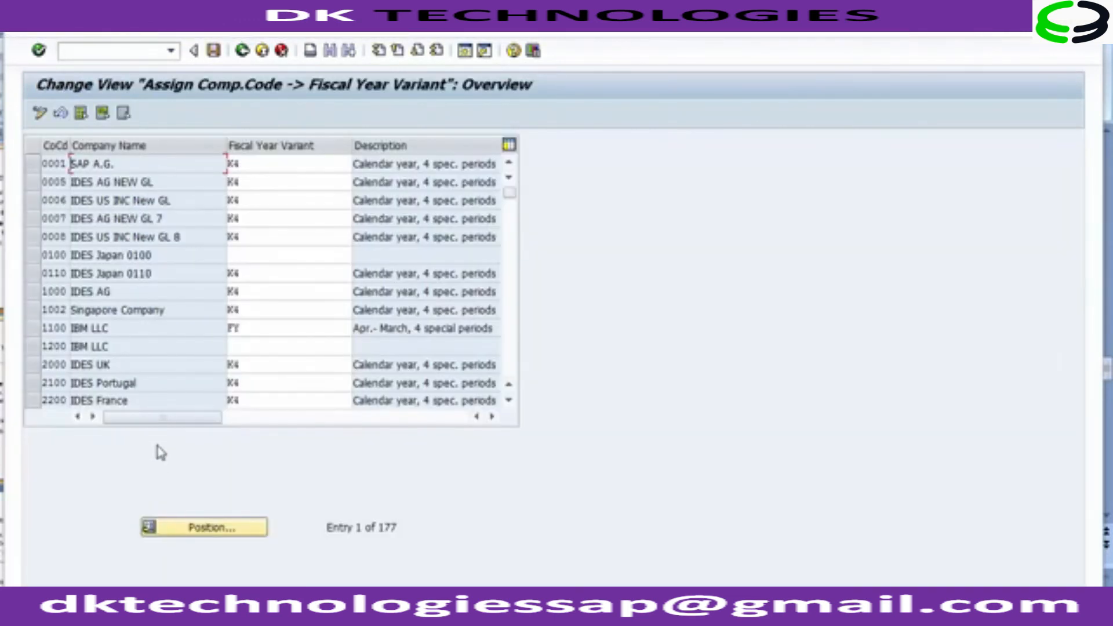
# Assign fiscal year variant YY to company code 1200, picking it from the list of possible variants
pyautogui.click(128, 347)
pyautogui.click(181, 528)
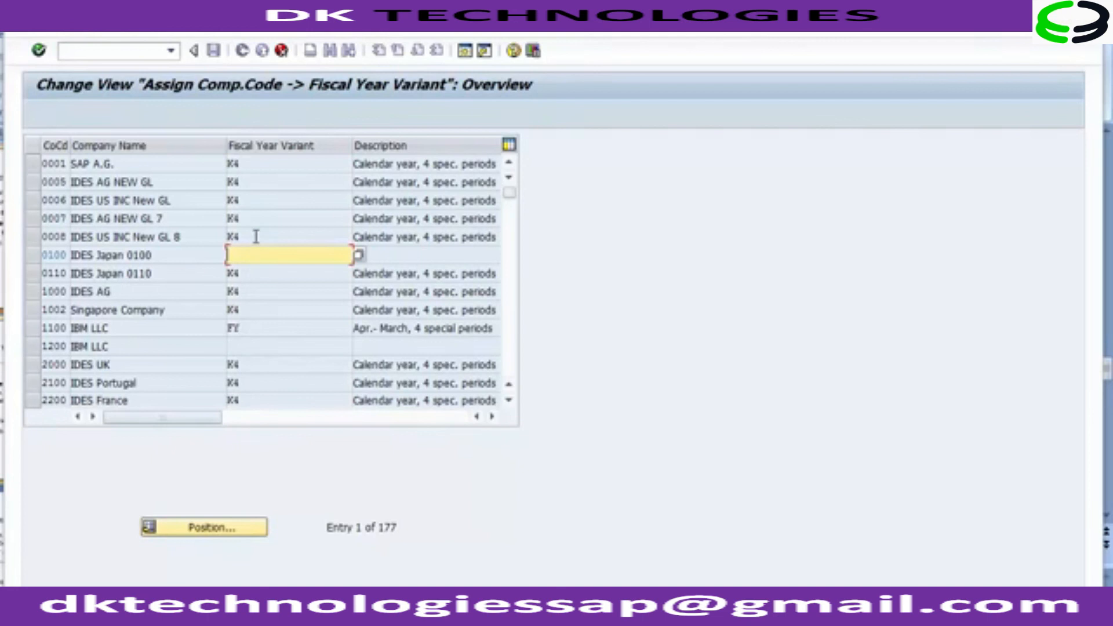
pyautogui.press('Return')
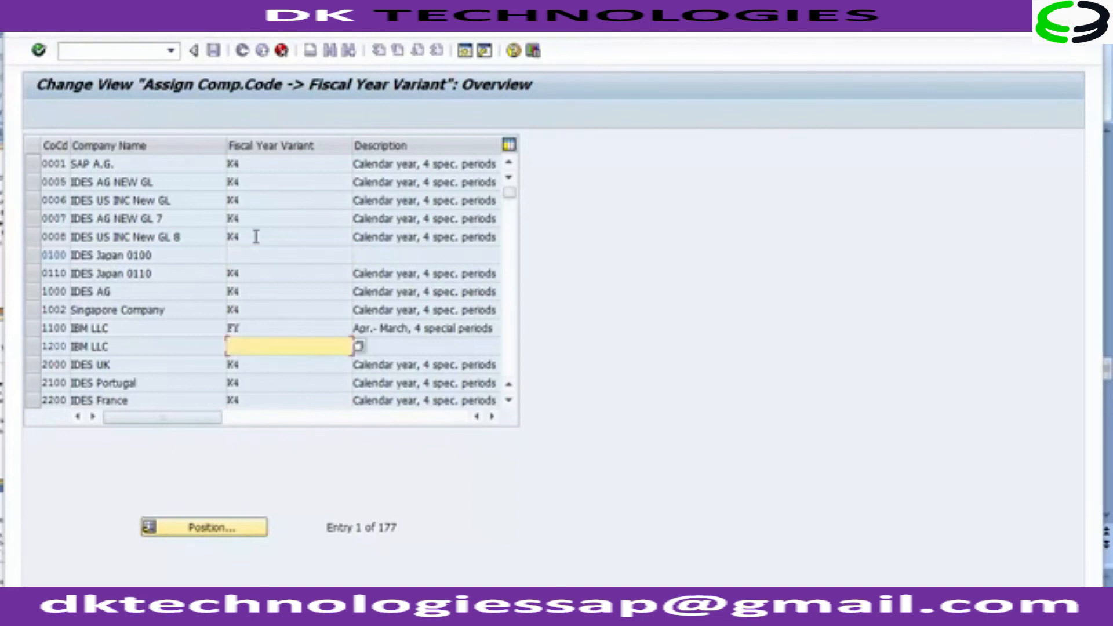
pyautogui.click(57, 342)
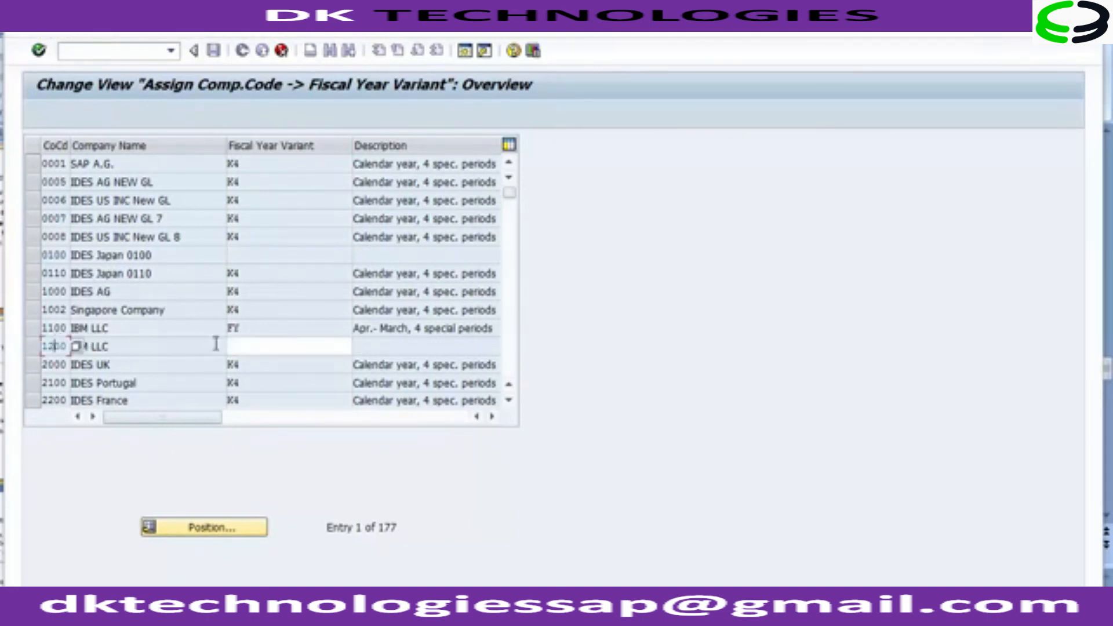
pyautogui.click(278, 343)
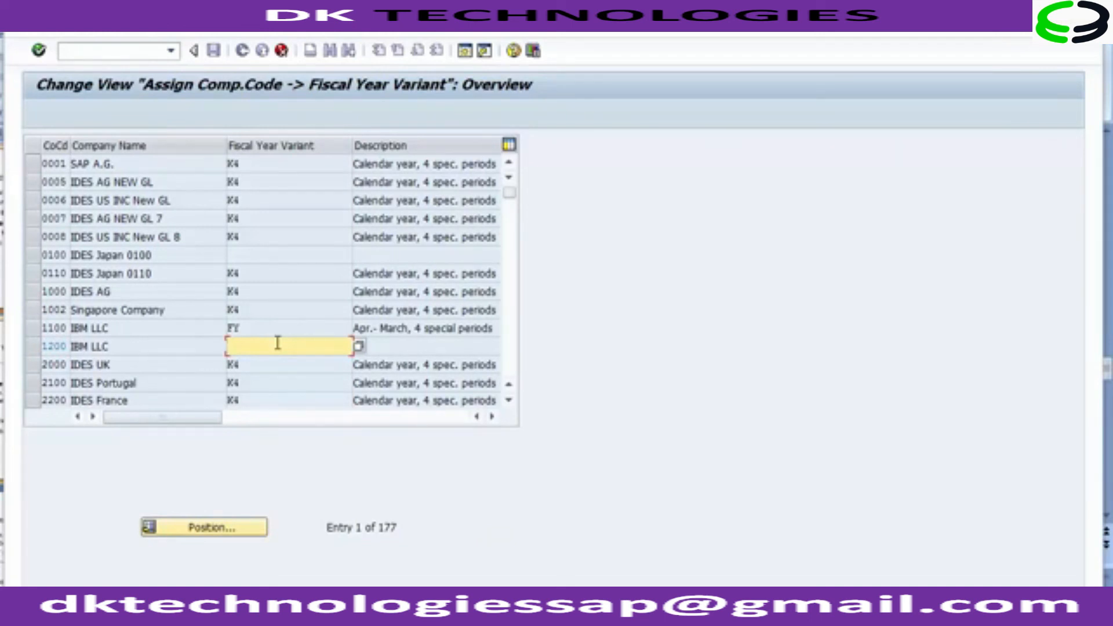
pyautogui.click(359, 348)
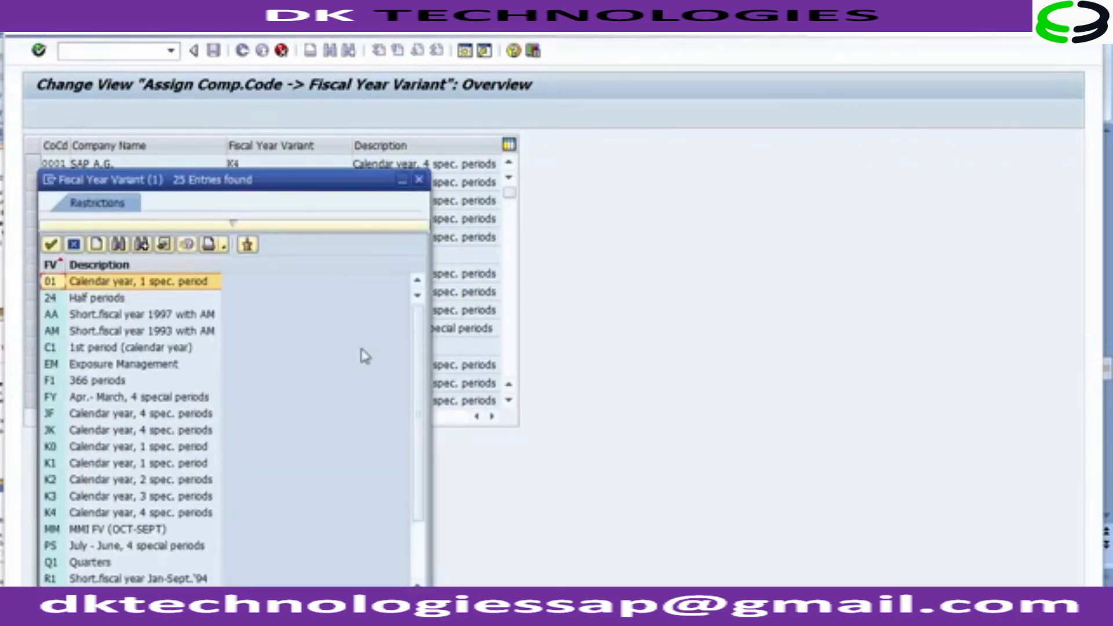
pyautogui.scroll(-2, 365, 356)
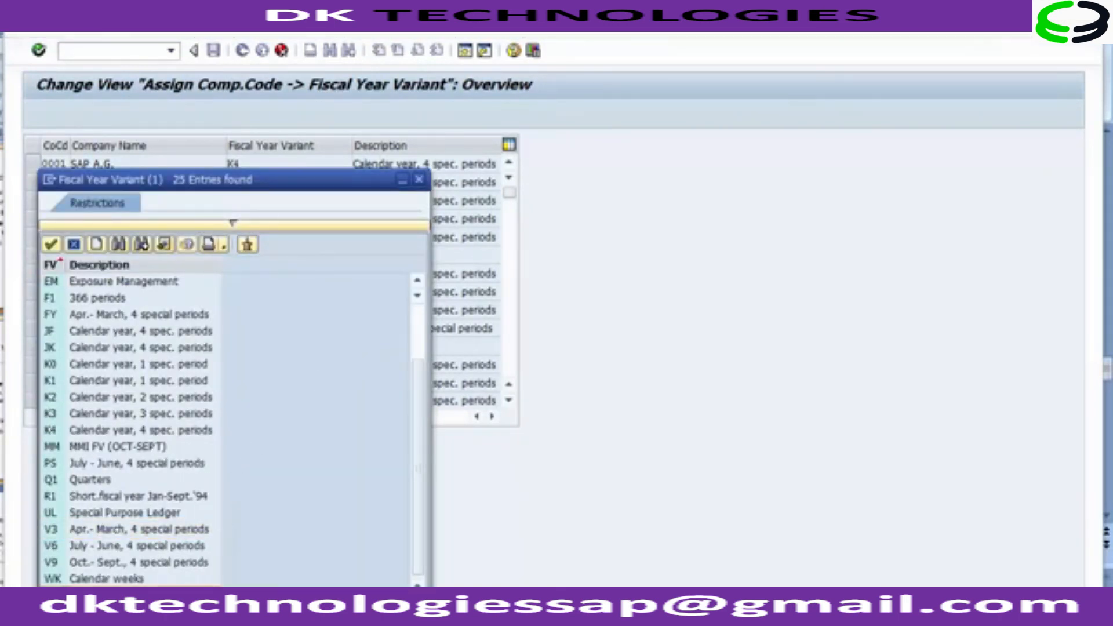
pyautogui.doubleClick(184, 594)
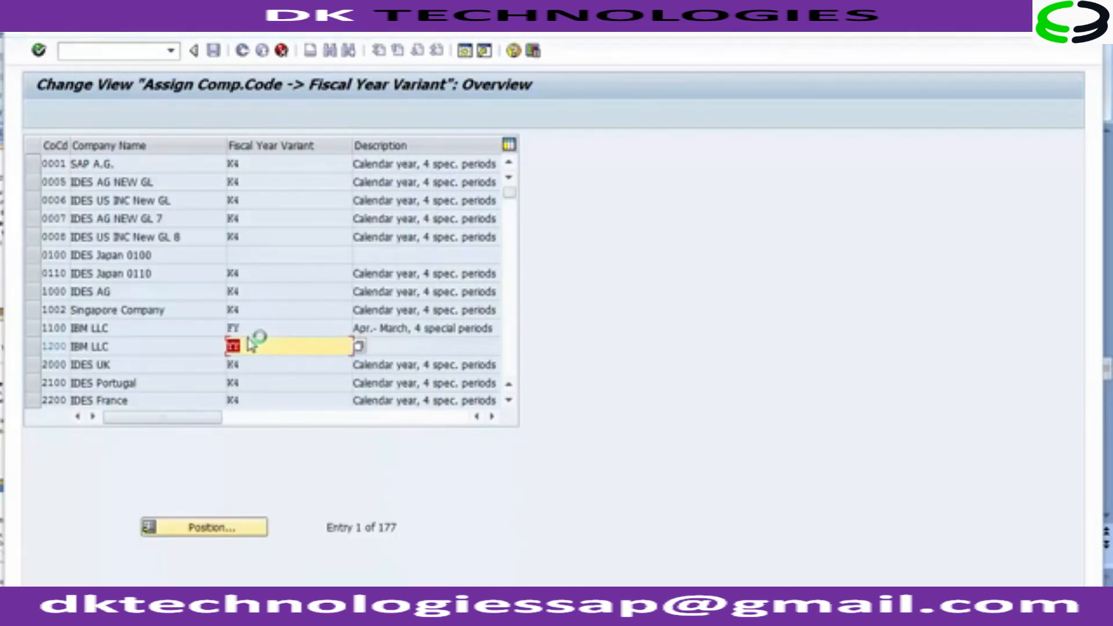
# Position the list on company code 1200, save its variant assignment in the FICO Configurations customizing request and leave the activity
pyautogui.click(212, 52)
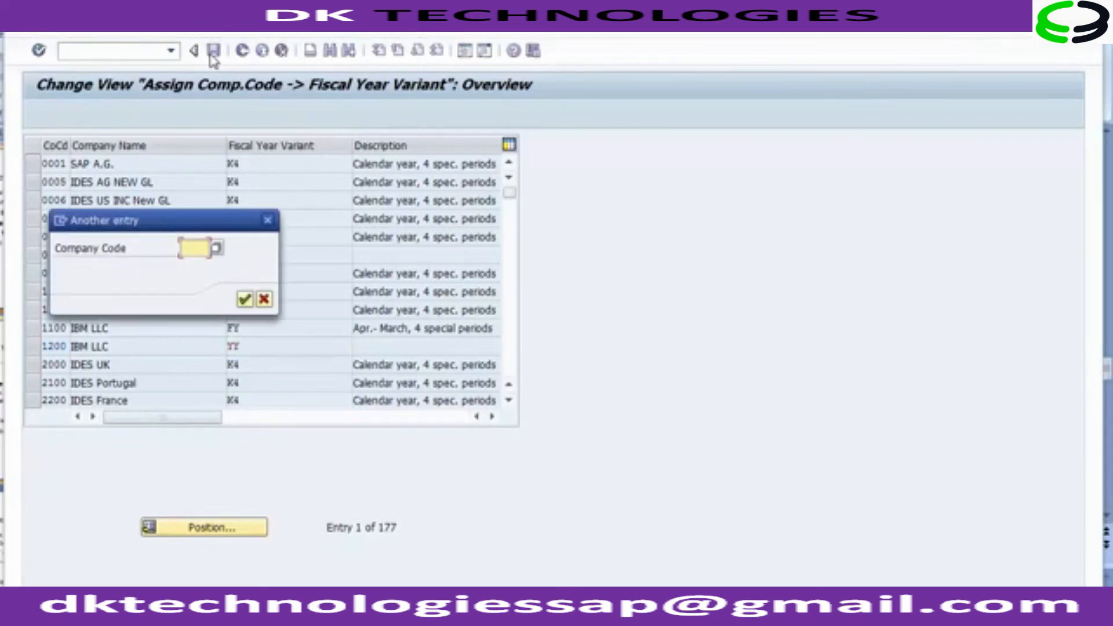
pyautogui.write('1200')
pyautogui.press('Return')
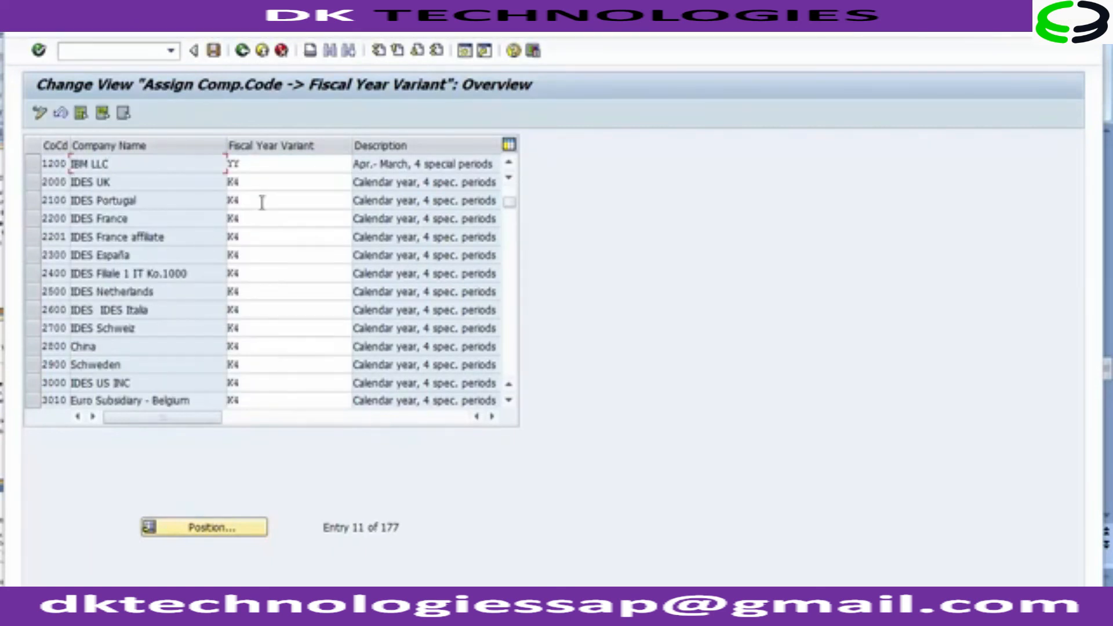
pyautogui.click(271, 166)
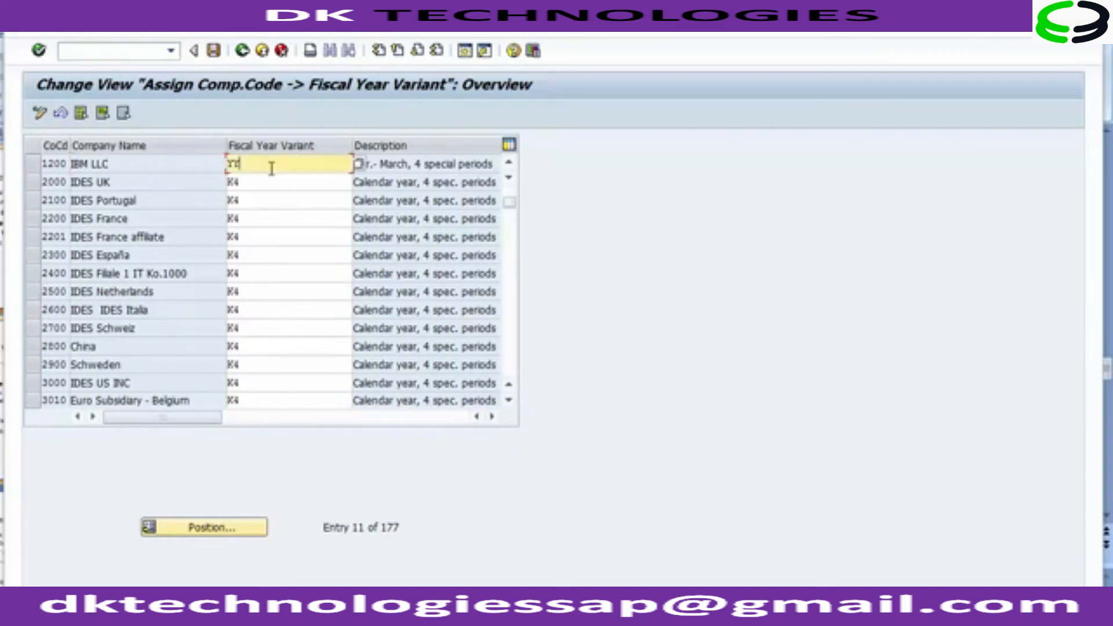
pyautogui.click(217, 58)
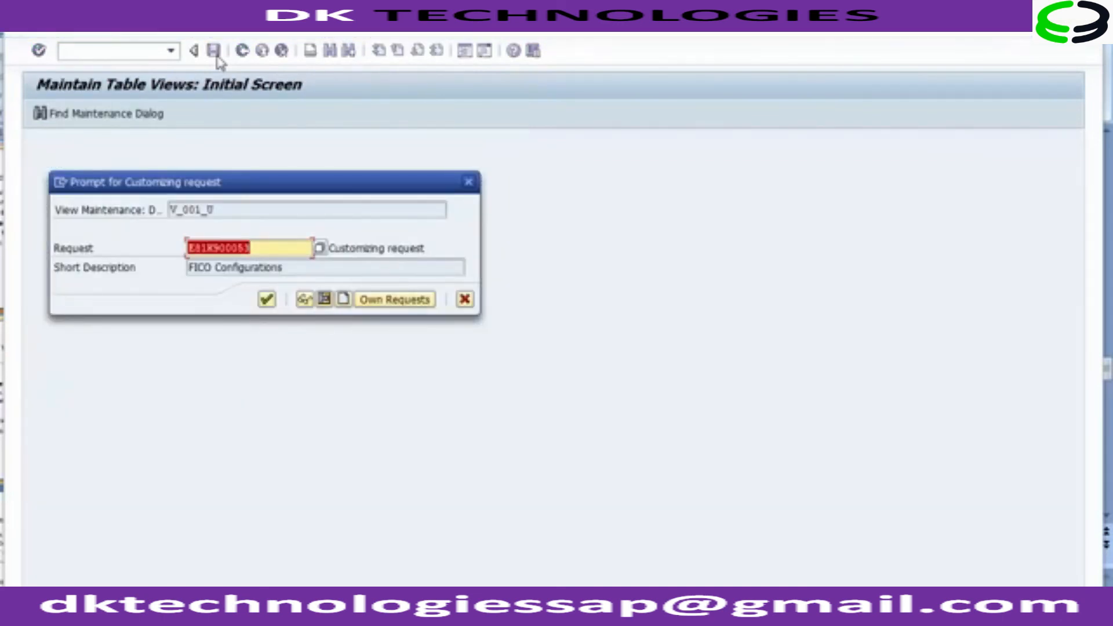
pyautogui.click(267, 300)
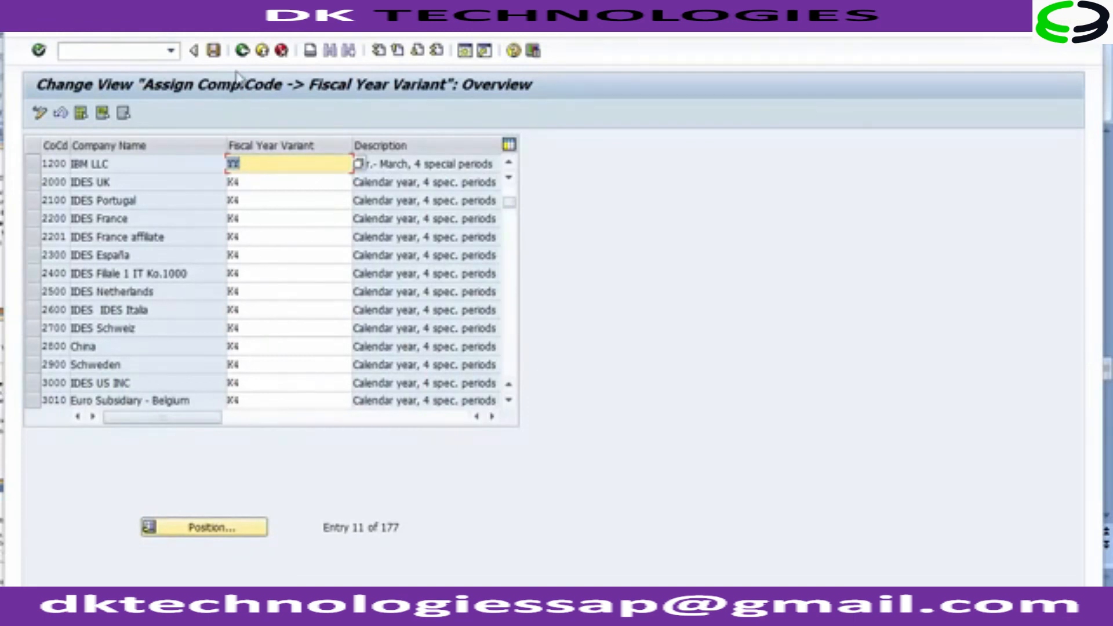
pyautogui.click(242, 51)
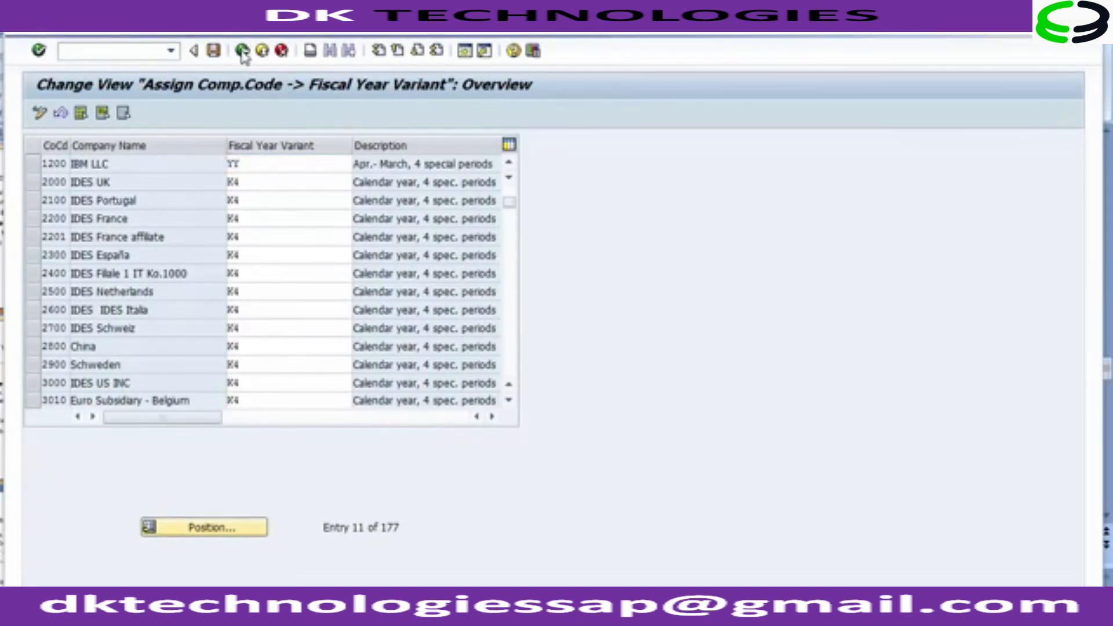
# Open the Define Variants for Open Posting Periods activity under Posting Periods in the Fiscal Year and Posting Periods settings
pyautogui.click(219, 427)
pyautogui.click(123, 427)
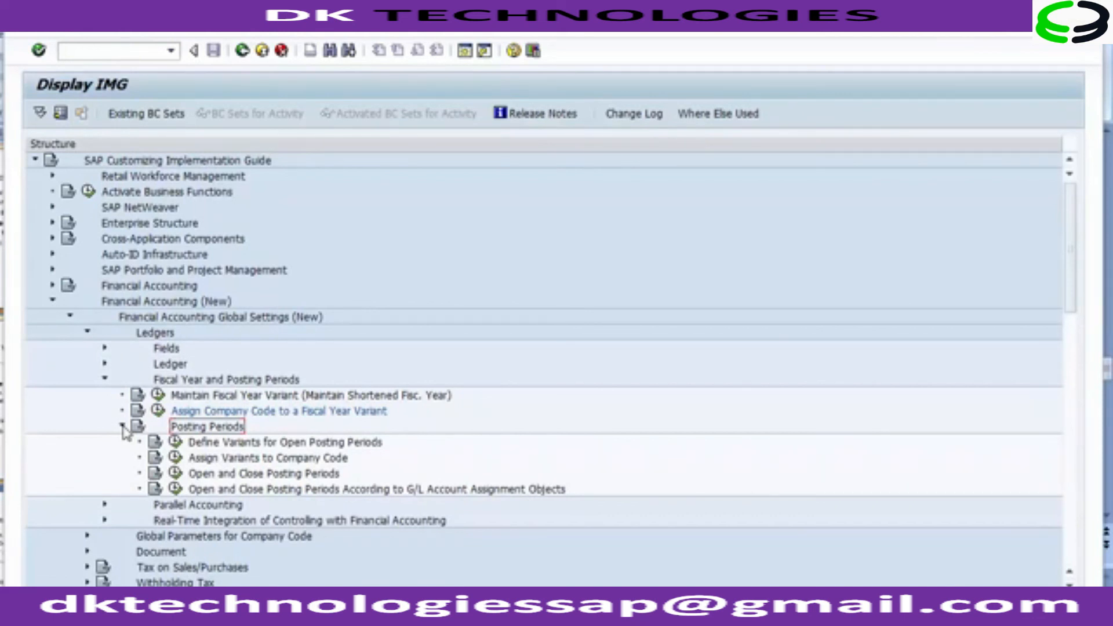
pyautogui.click(192, 443)
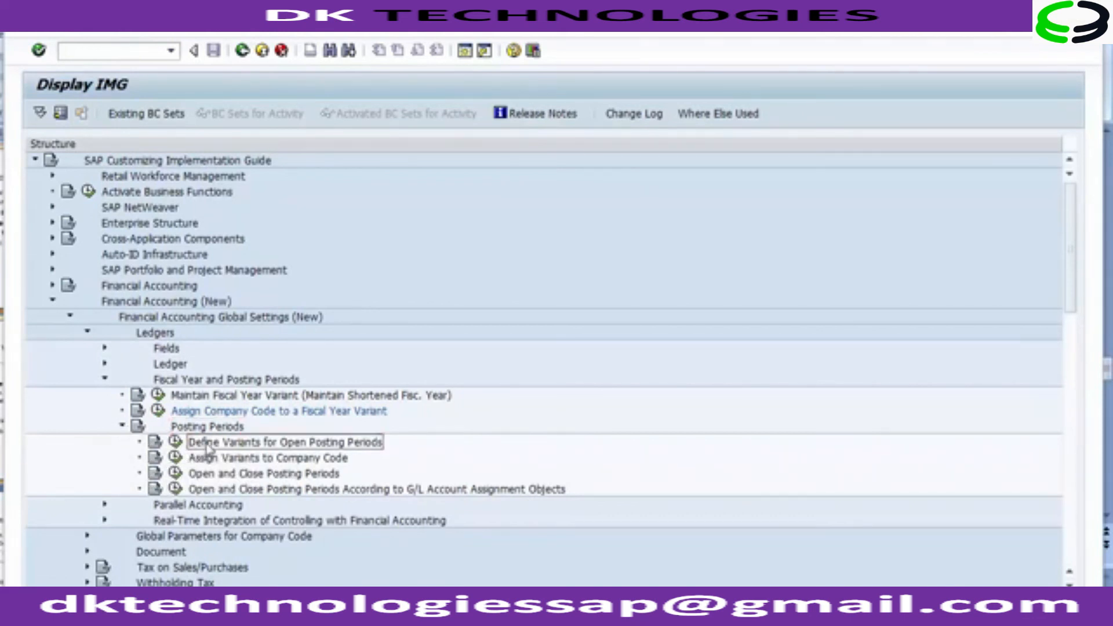
pyautogui.click(175, 442)
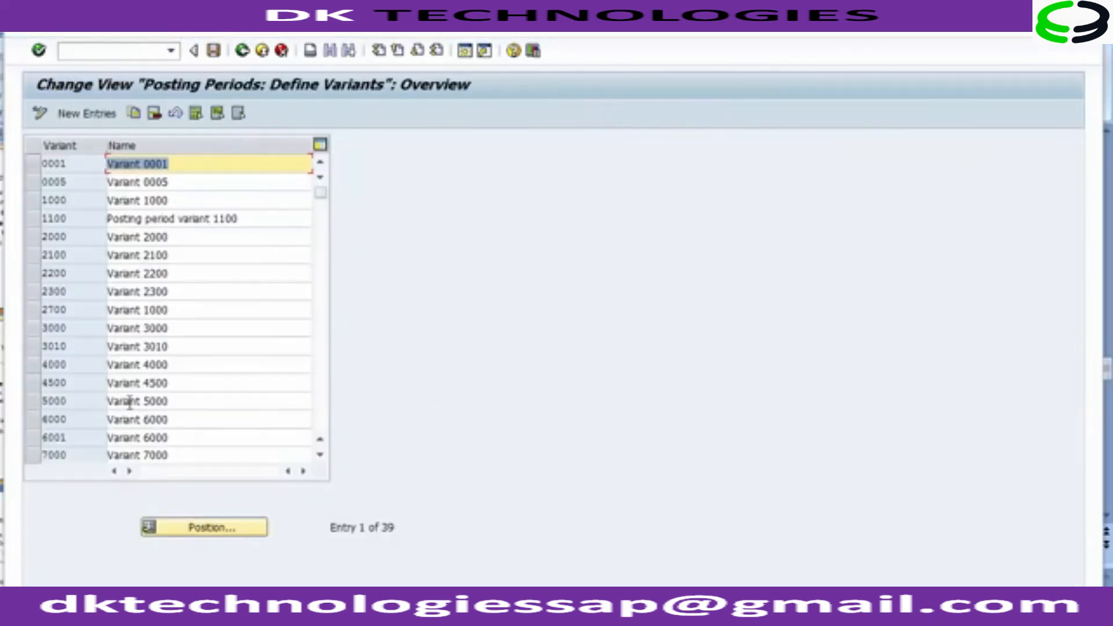
# Create a new posting period variant 1200 with the name "Posting period variant 1200" and save it
pyautogui.click(98, 115)
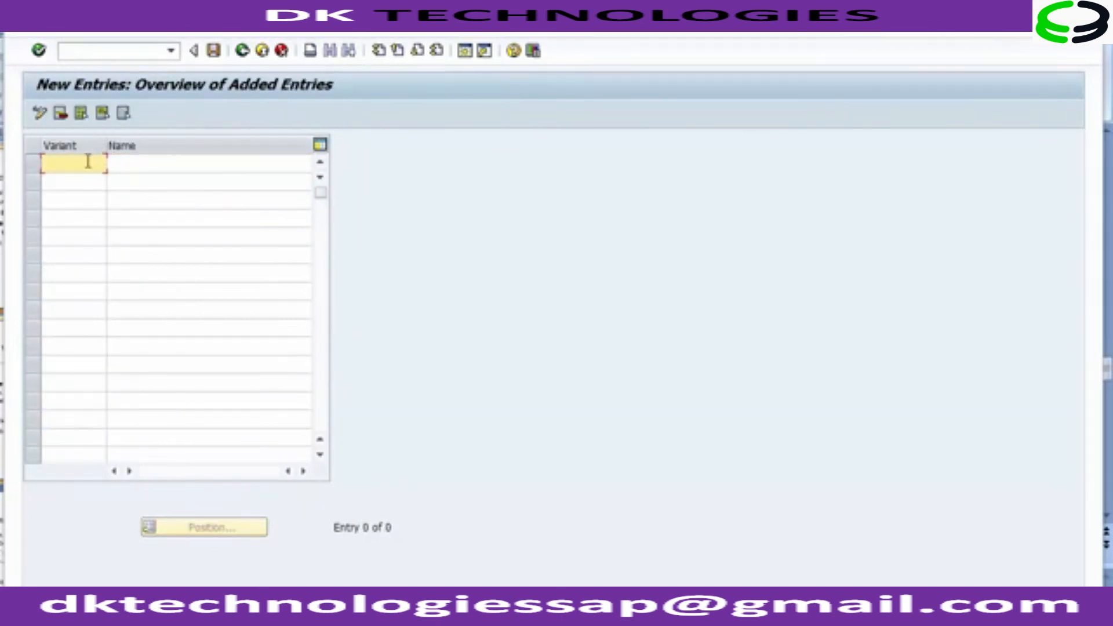
pyautogui.write('1200')
pyautogui.click(127, 164)
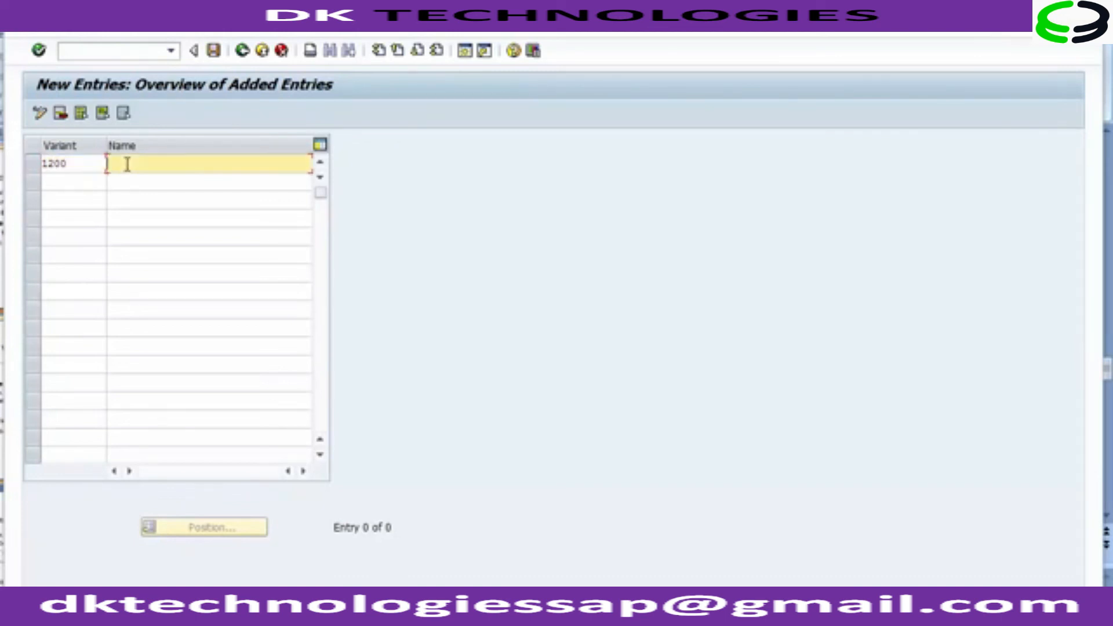
pyautogui.write('P')
pyautogui.press('Down')
pyautogui.press('Return')
pyautogui.press('BackSpace')
pyautogui.press('BackSpace')
pyautogui.press('BackSpace')
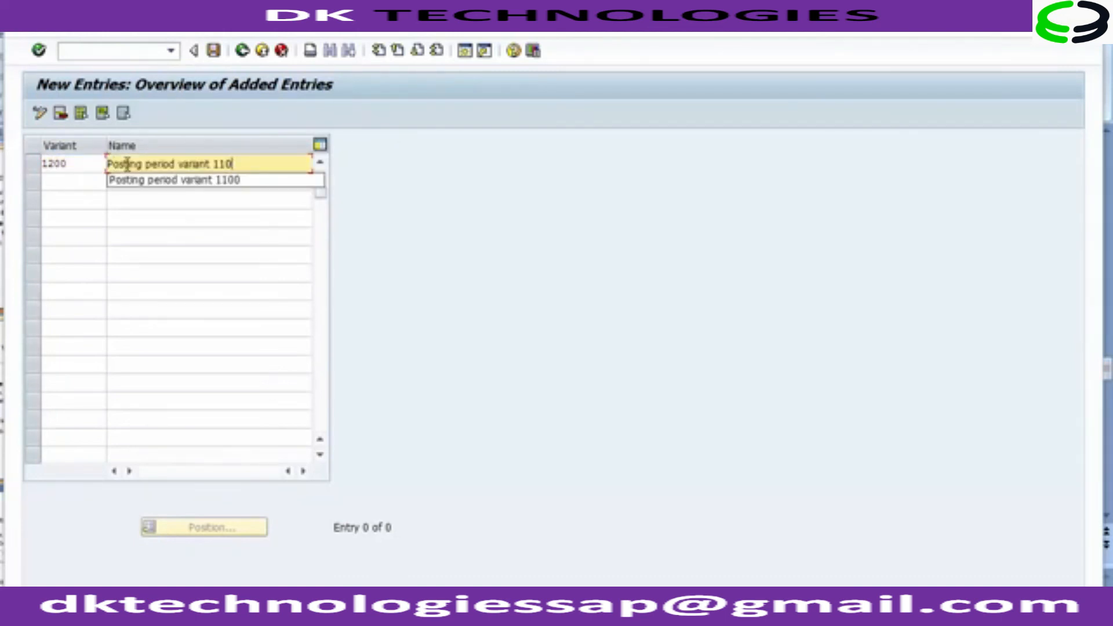
pyautogui.press('BackSpace')
pyautogui.write('1200')
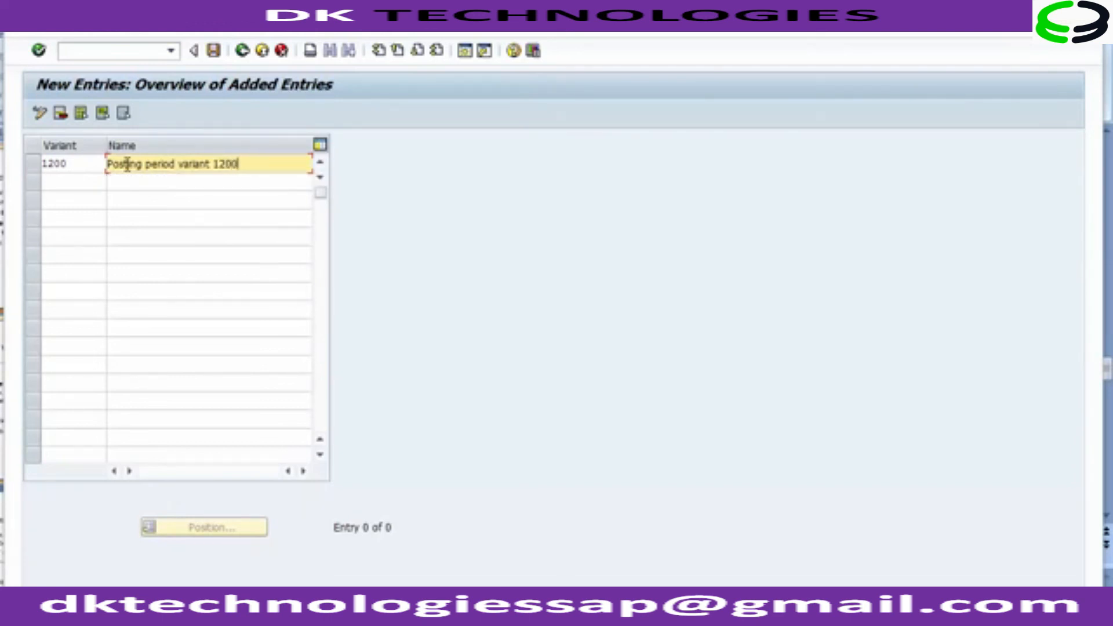
pyautogui.click(217, 52)
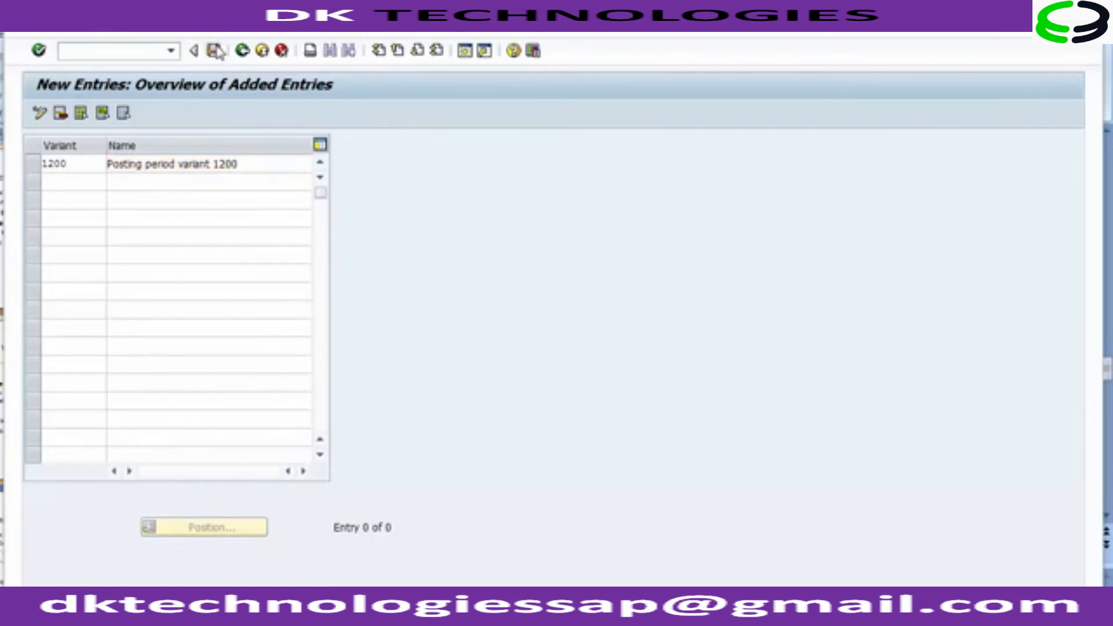